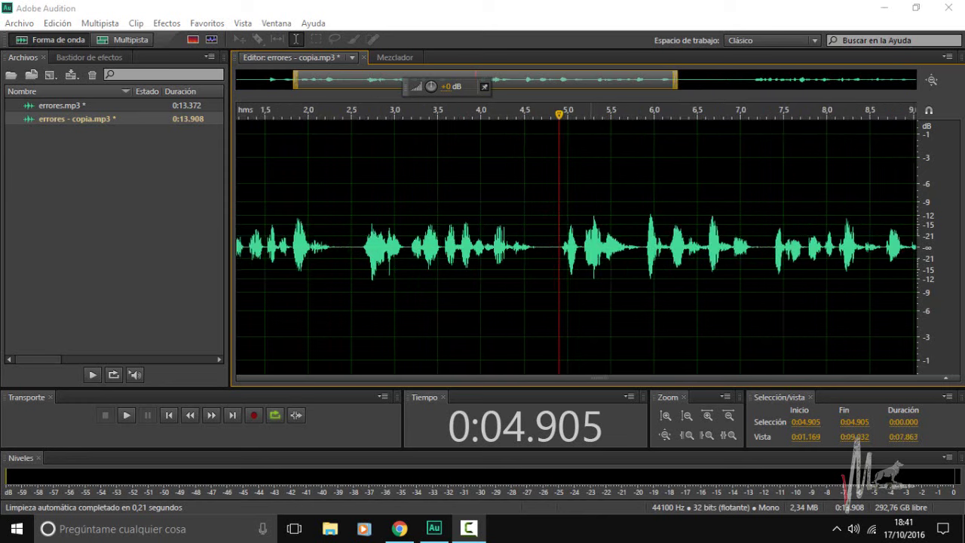
- Select the pause from about 0:04.582 to 0:04.756 in the waveform and play the selection
key("backslash")
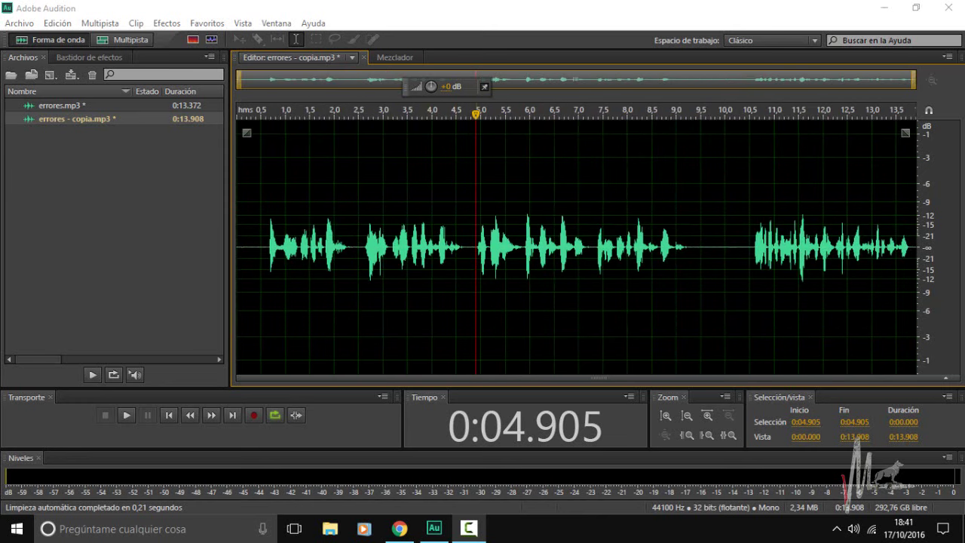
key("equal")
key("equal")
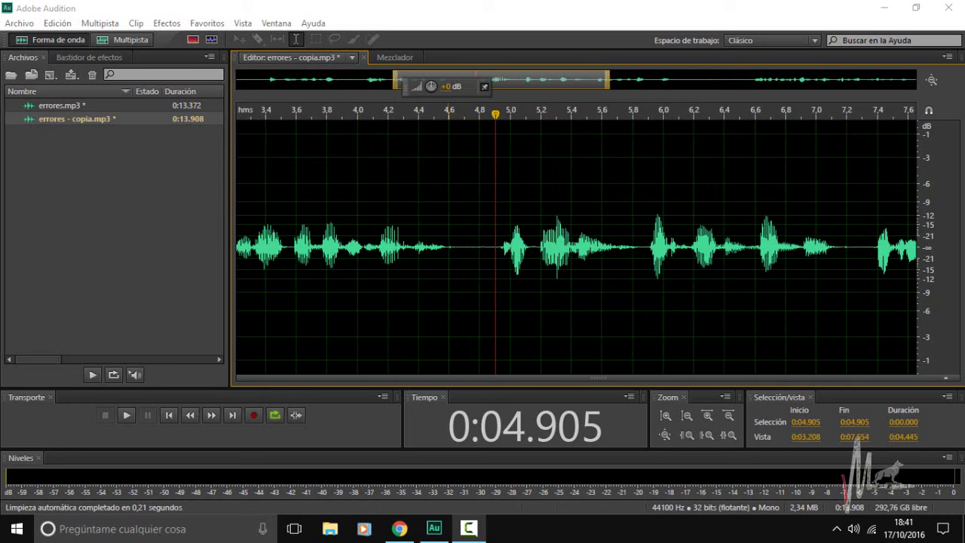
key("minus")
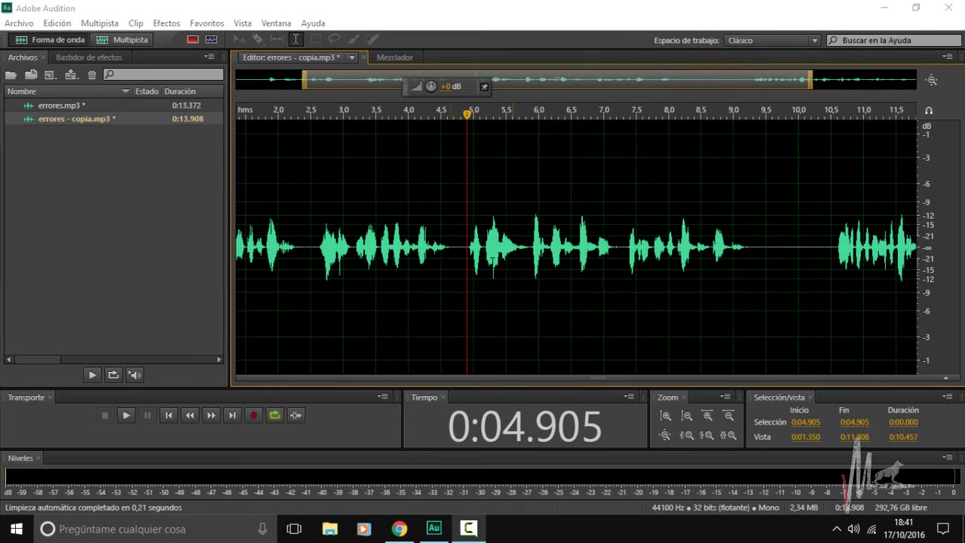
left_click(448, 317)
left_click(610, 317)
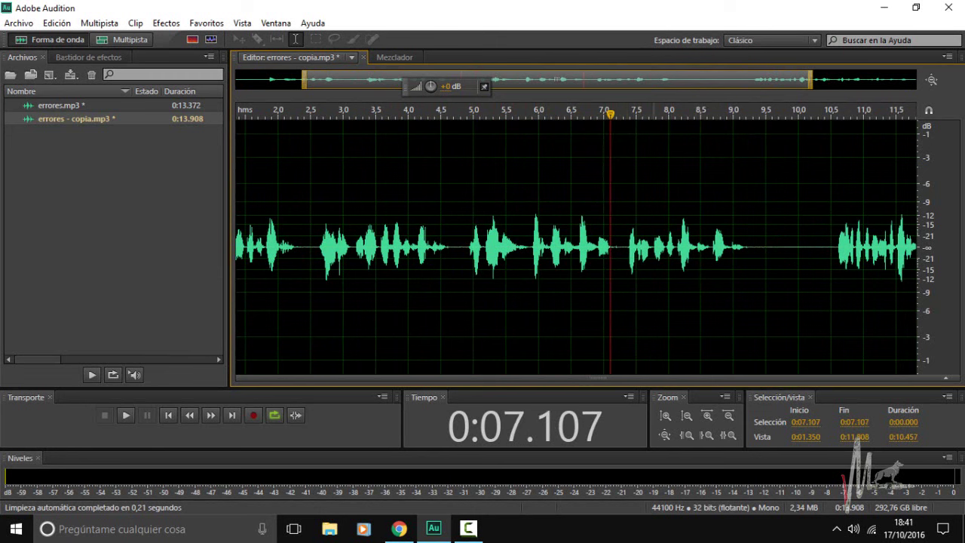
left_click(748, 317)
left_click_drag(447, 302, 458, 301)
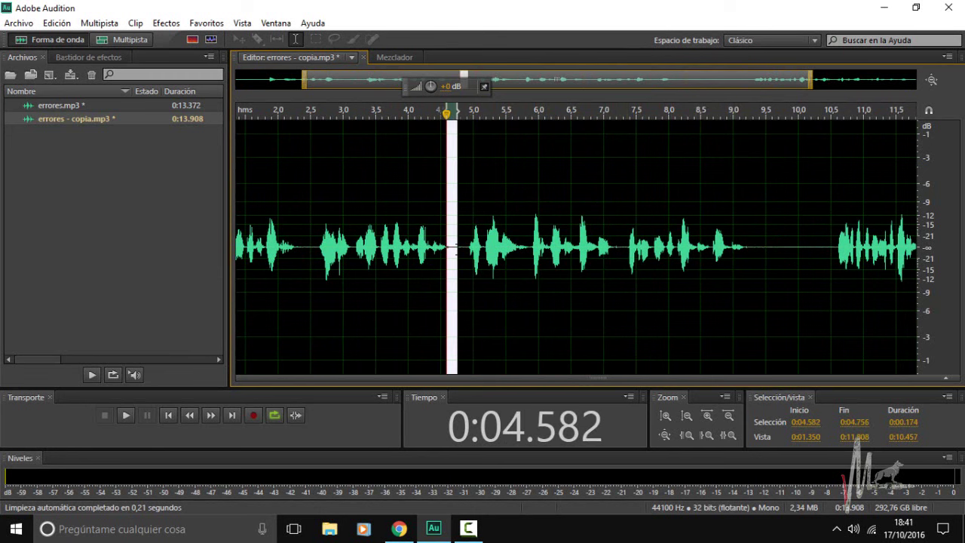
scroll(455, 302, "up", 4)
left_click(122, 417)
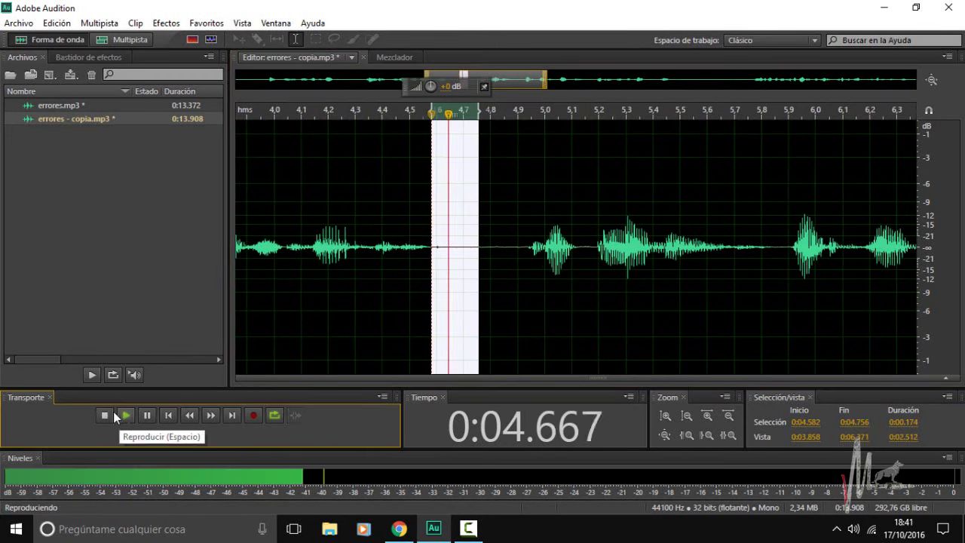
left_click(106, 415)
- Extend the selected pause to end at about 0:04.909 and replace its audio with silence
scroll(463, 249, "down", 6)
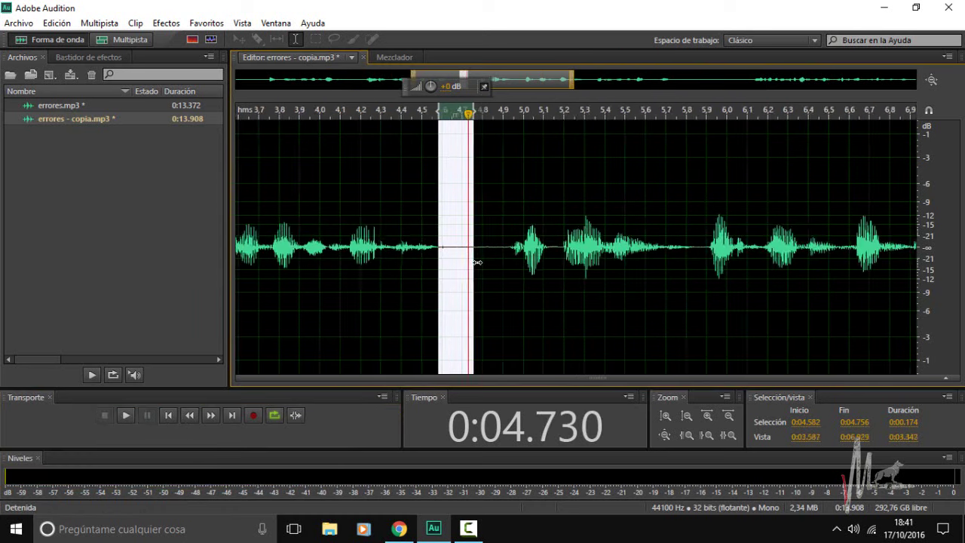
scroll(466, 272, "up", 2)
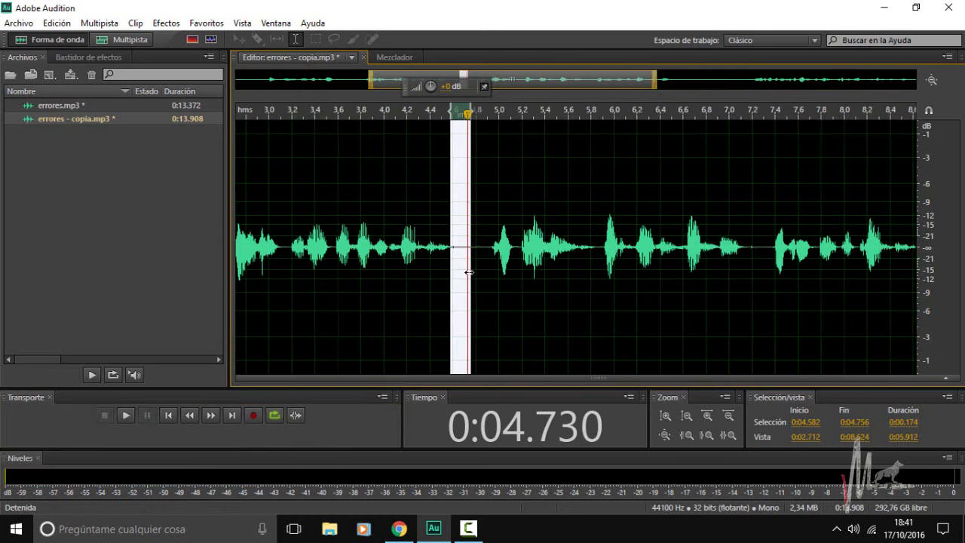
left_click_drag(476, 272, 486, 272)
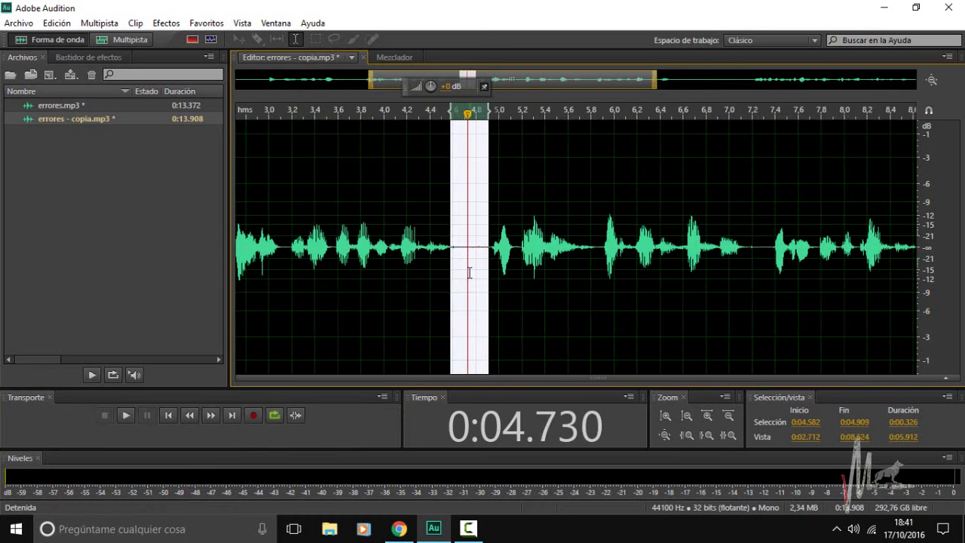
right_click(469, 272)
left_click(528, 438)
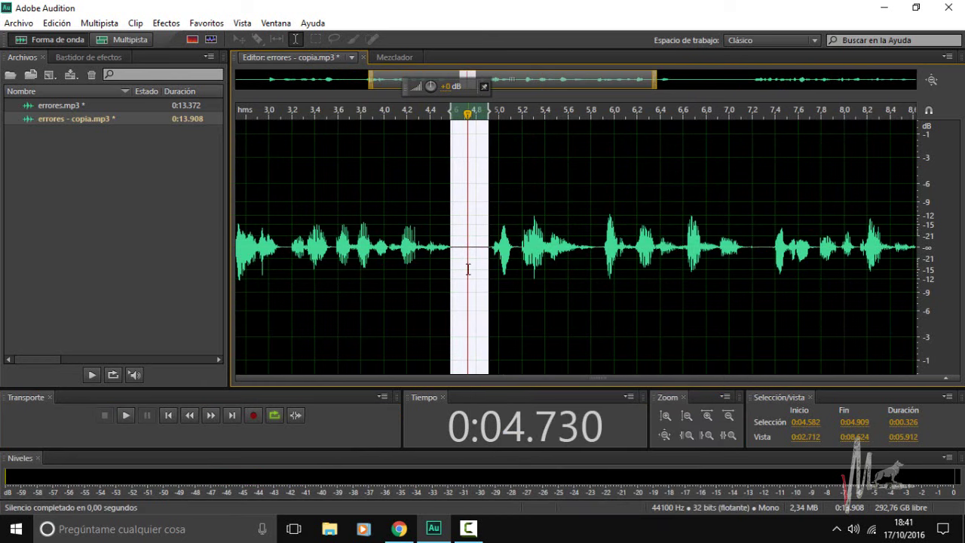
left_click(56, 22)
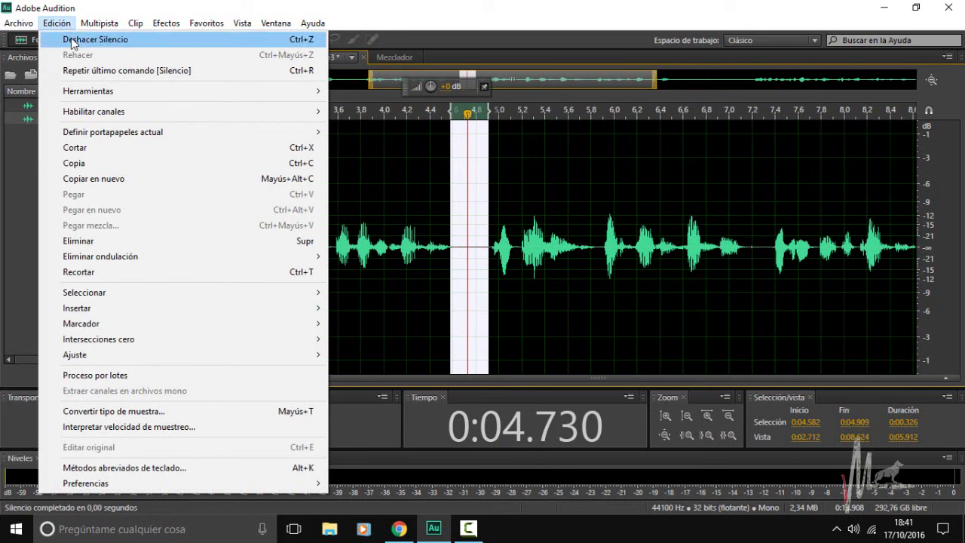
left_click(749, 256)
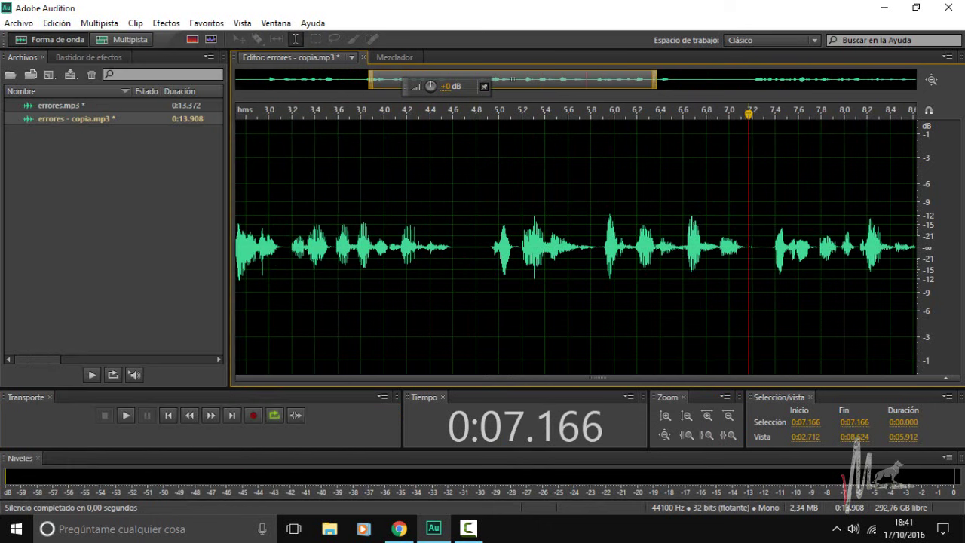
- Select the short pause starting at about 0:07.136 and replace its audio with silence
left_click_drag(745, 256, 769, 257)
right_click(769, 260)
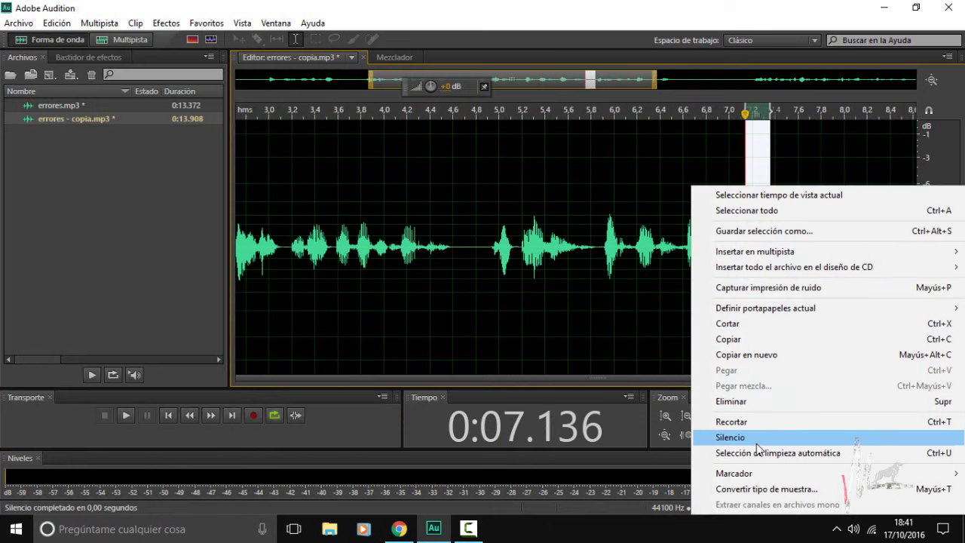
left_click(724, 493)
- Select the gap from about 0:09.173 to 0:09.875 and replace its audio with silence
left_click_drag(791, 253, 832, 257)
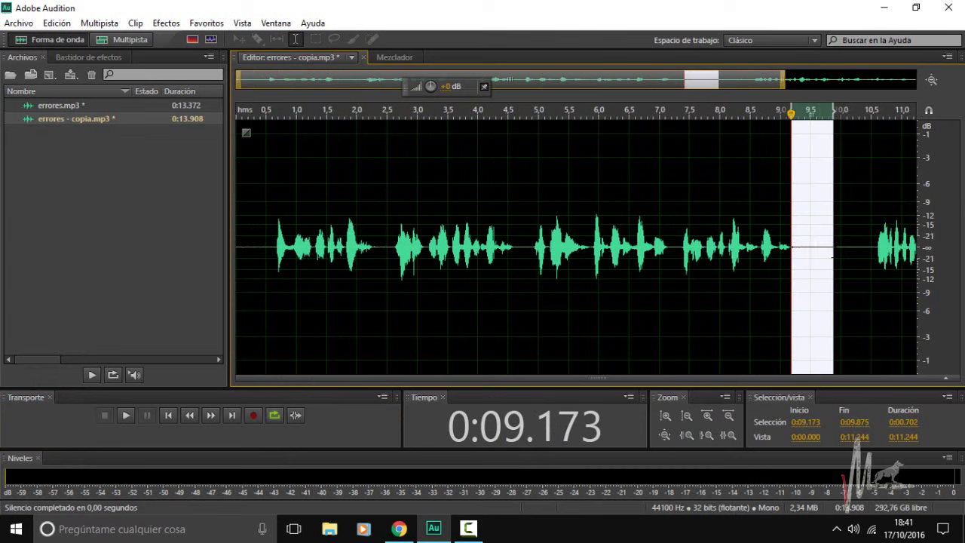
right_click(794, 280)
left_click(752, 495)
scroll(308, 248, "up", 1)
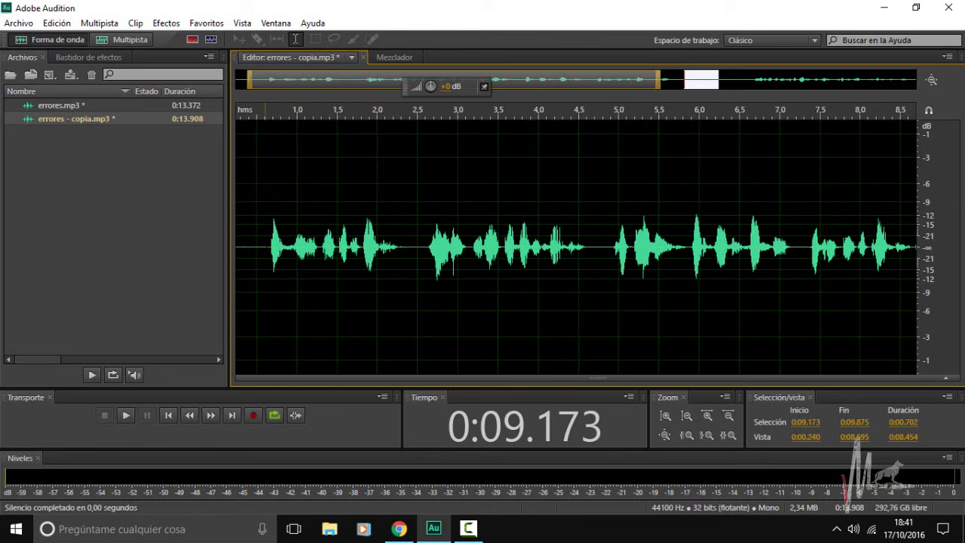
left_click_drag(269, 247, 424, 251)
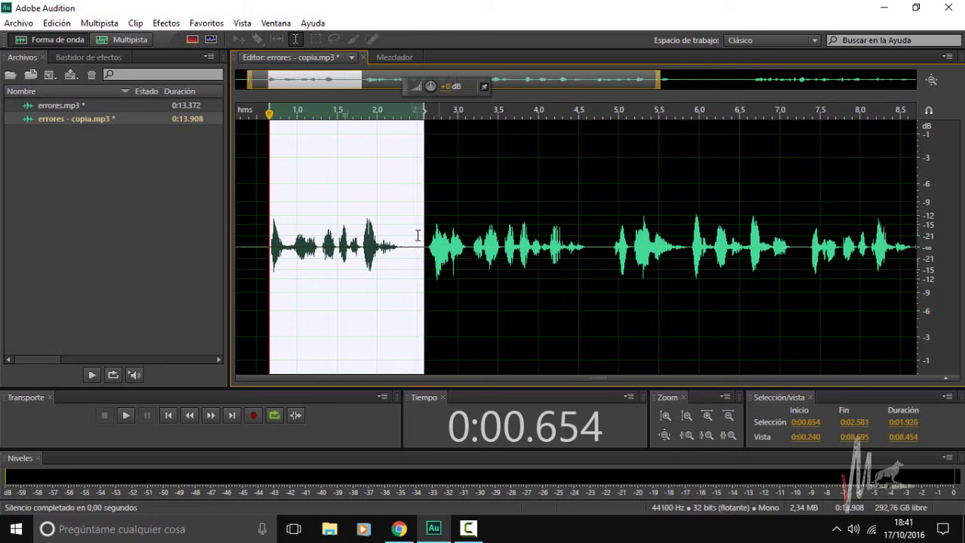
right_click(316, 264)
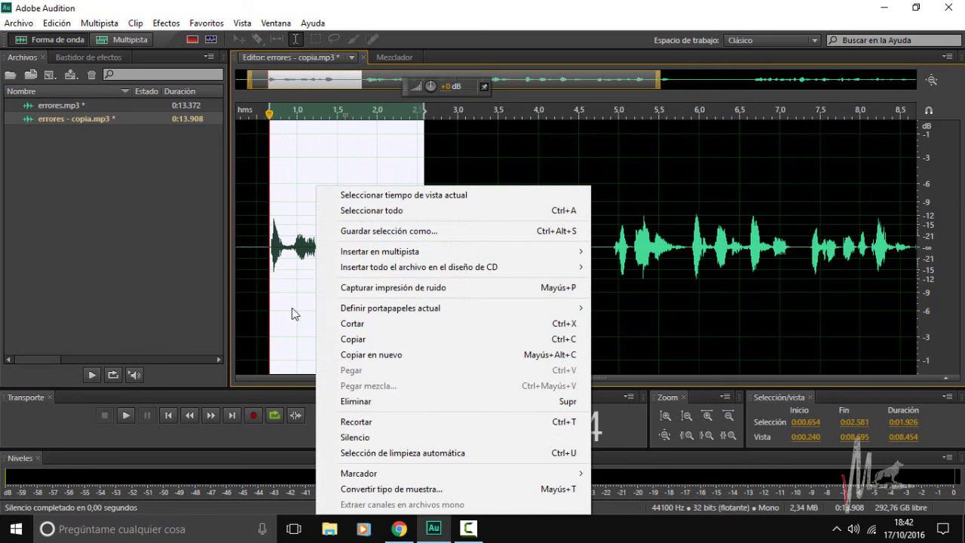
left_click(283, 211)
- Select the first phrase from about 0:00.610 to 0:02.440 and examine it in the spectral frequency display
left_click_drag(265, 362, 413, 362)
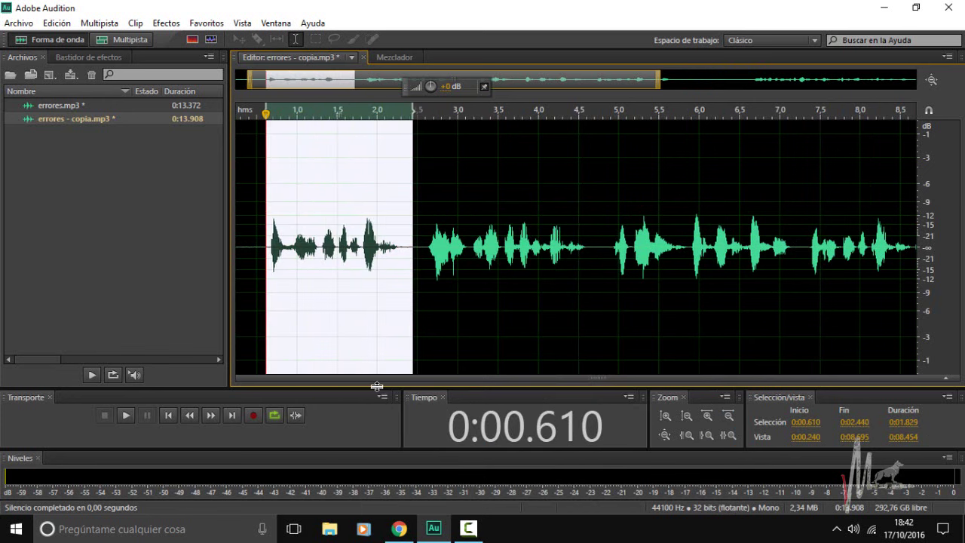
left_click(192, 39)
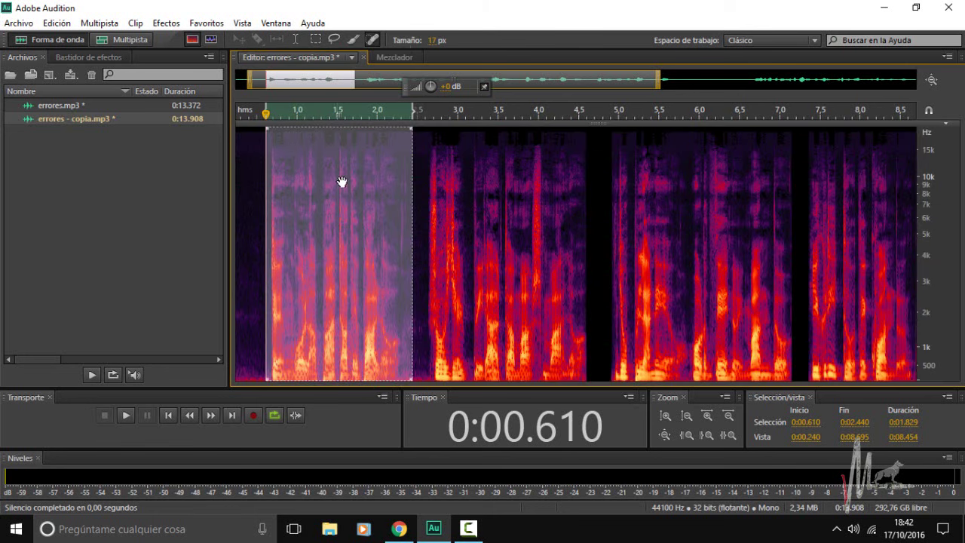
scroll(419, 132, "down", 3)
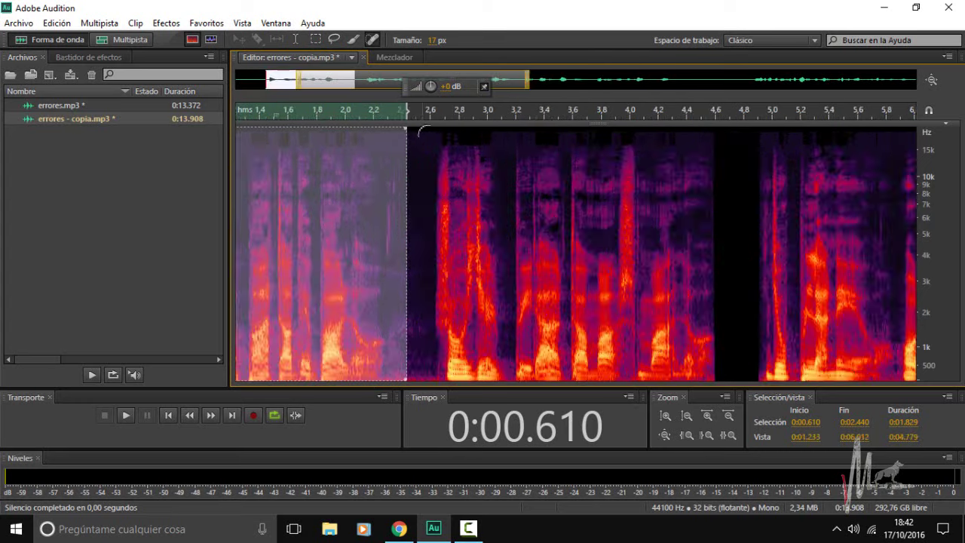
scroll(392, 219, "down", 1)
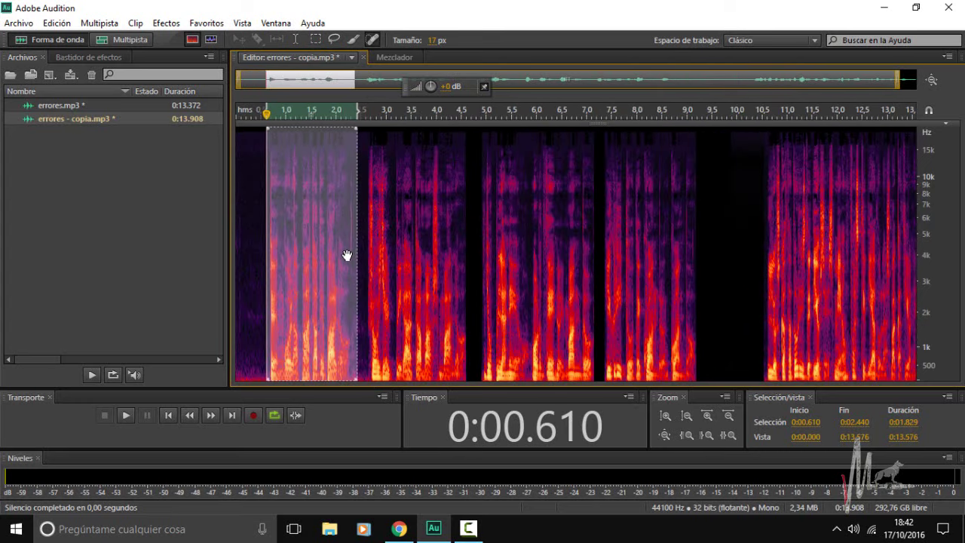
scroll(345, 254, "up", 4)
scroll(308, 182, "down", 2)
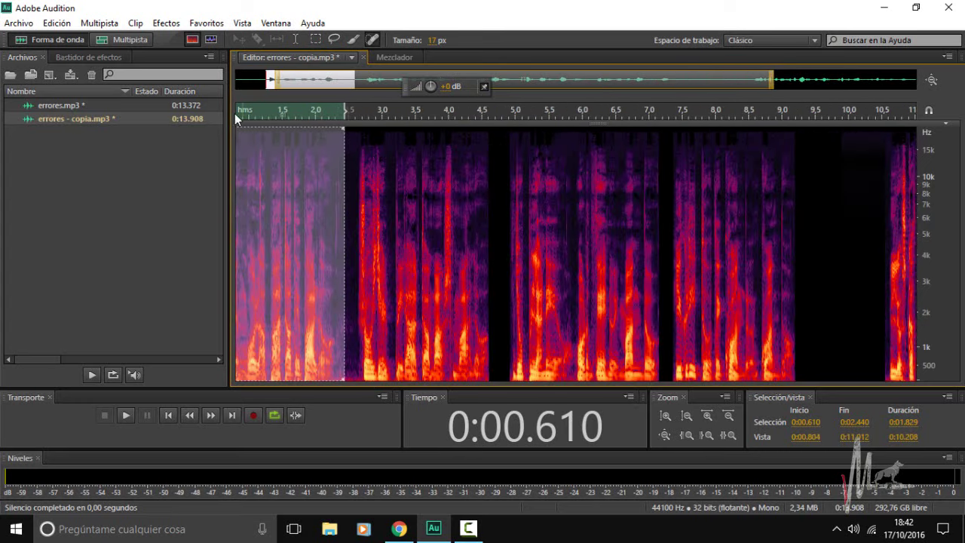
- Hide the spectral frequency display and play the selected first phrase in the waveform
left_click(190, 40)
scroll(335, 258, "down", 2)
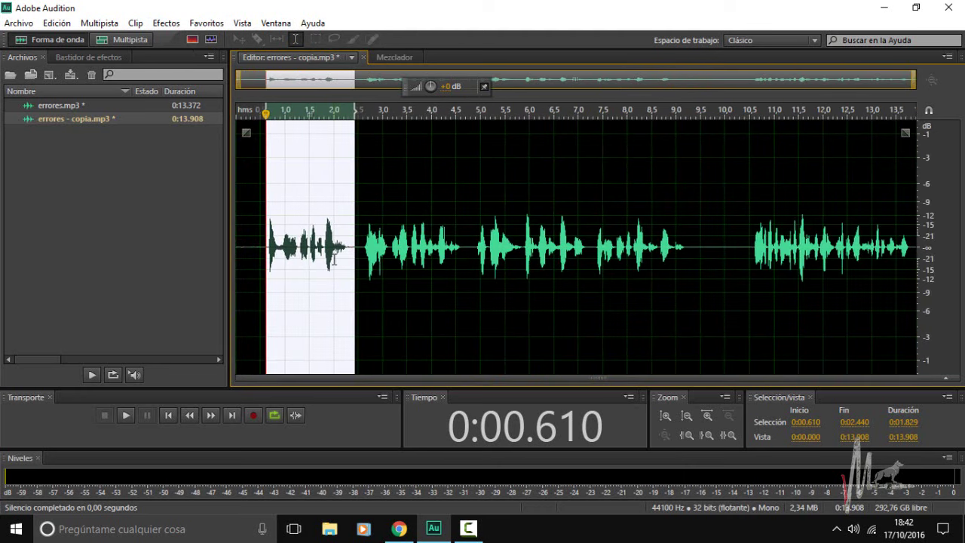
key("space")
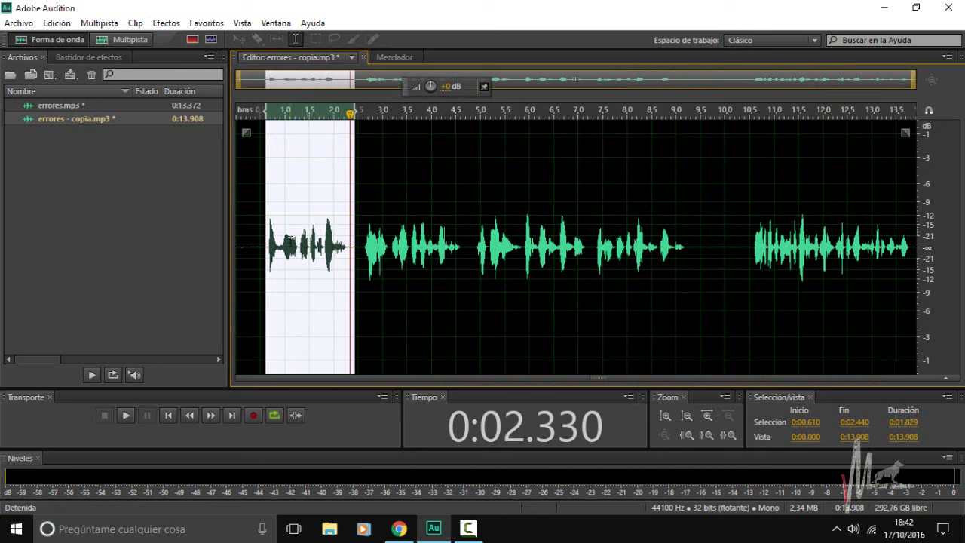
- Select the part of the first phrase from about 0:00.940 to 0:01.331 and play it
left_click_drag(282, 249, 300, 249)
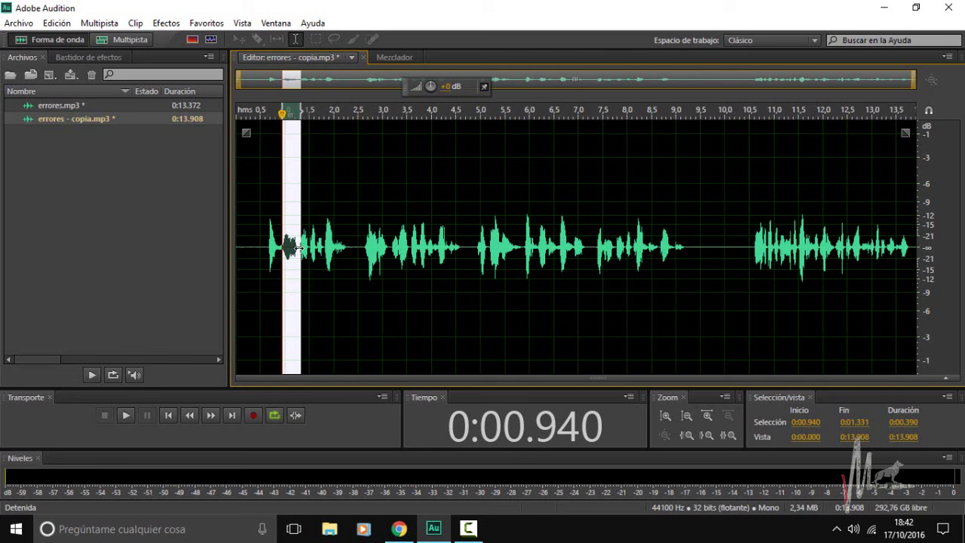
key("space")
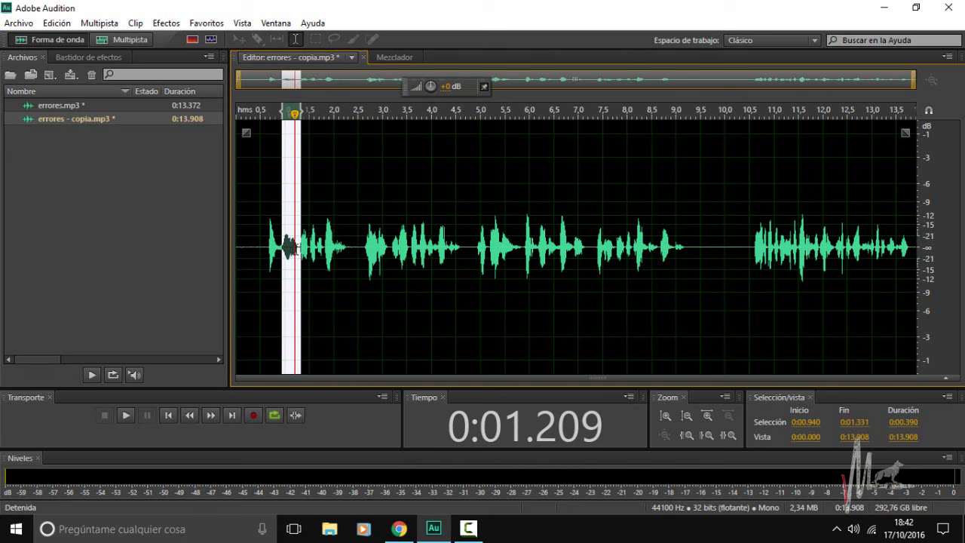
- Show the spectral frequency display and examine the selected part of the first phrase in close-up
scroll(290, 264, "up", 3)
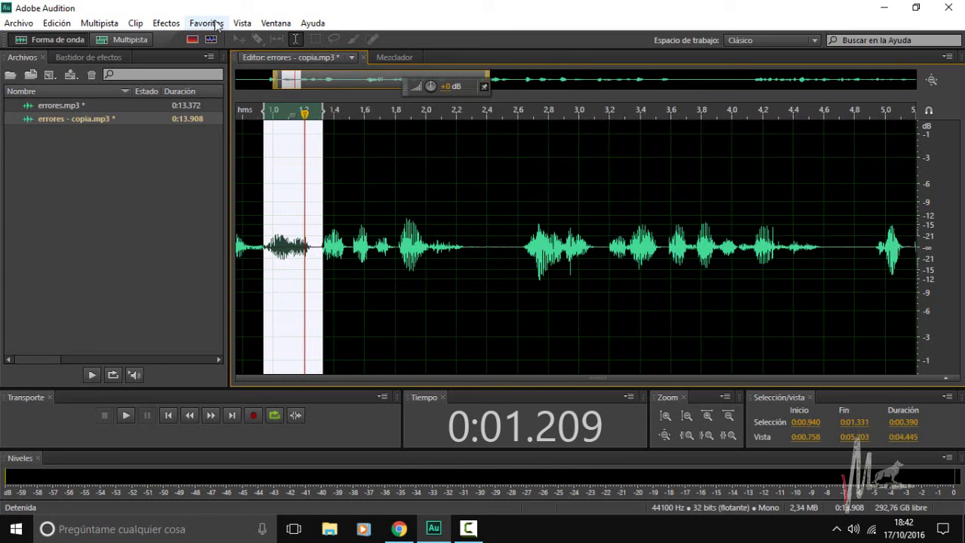
left_click(193, 39)
scroll(287, 248, "up", 6)
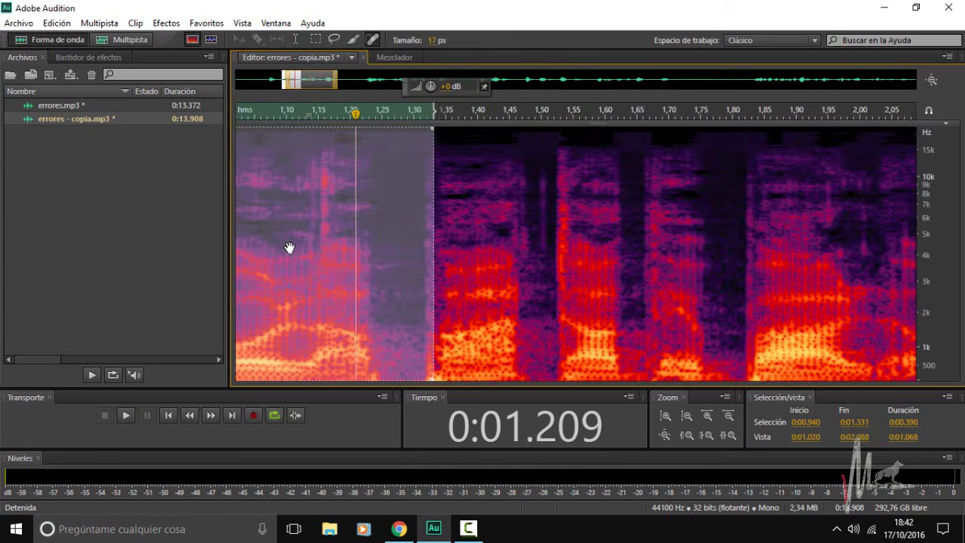
scroll(334, 239, "up", 3)
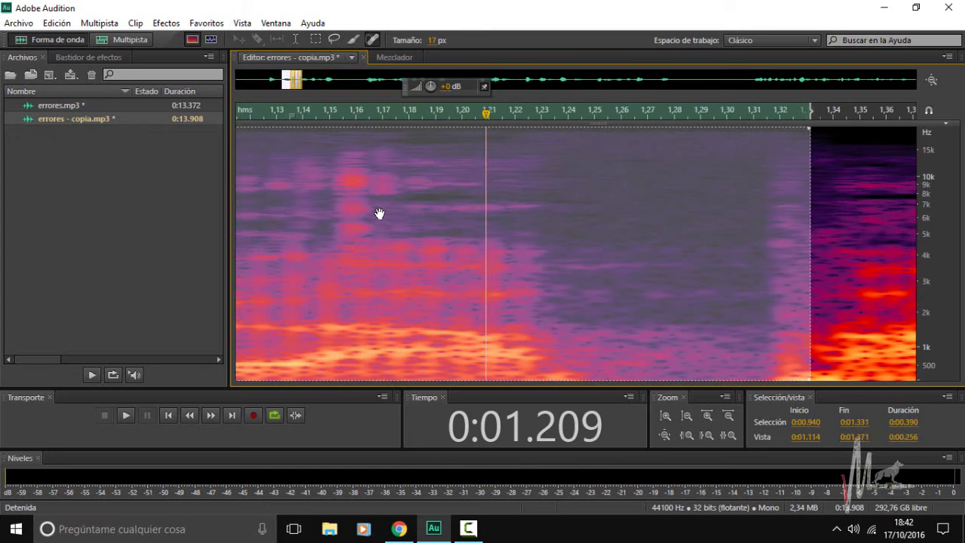
scroll(794, 191, "down", 4)
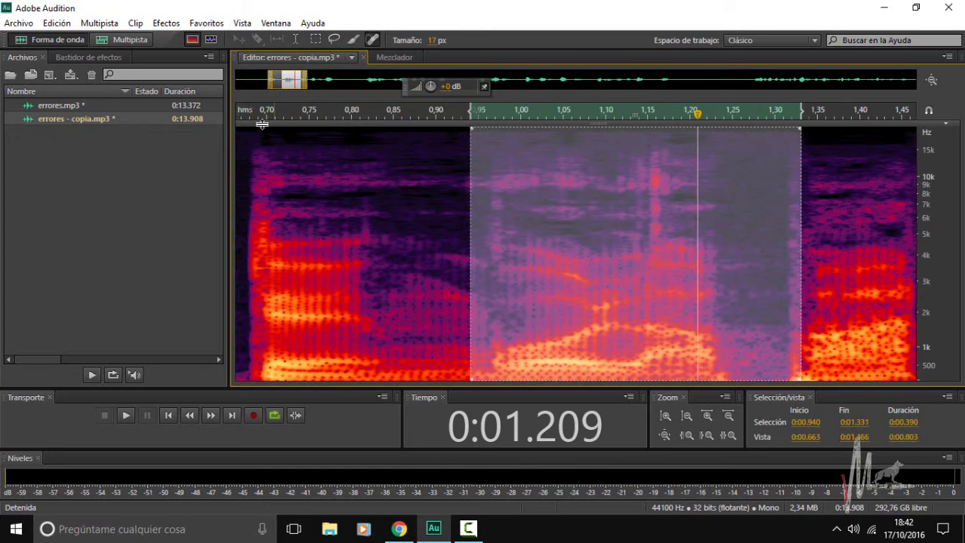
- With the Time Selection tool, clear the selection by placing the playhead at about 0:00.926 and examine the first phrase's spectrogram
left_click(294, 39)
left_click(458, 249)
scroll(727, 249, "up", 3)
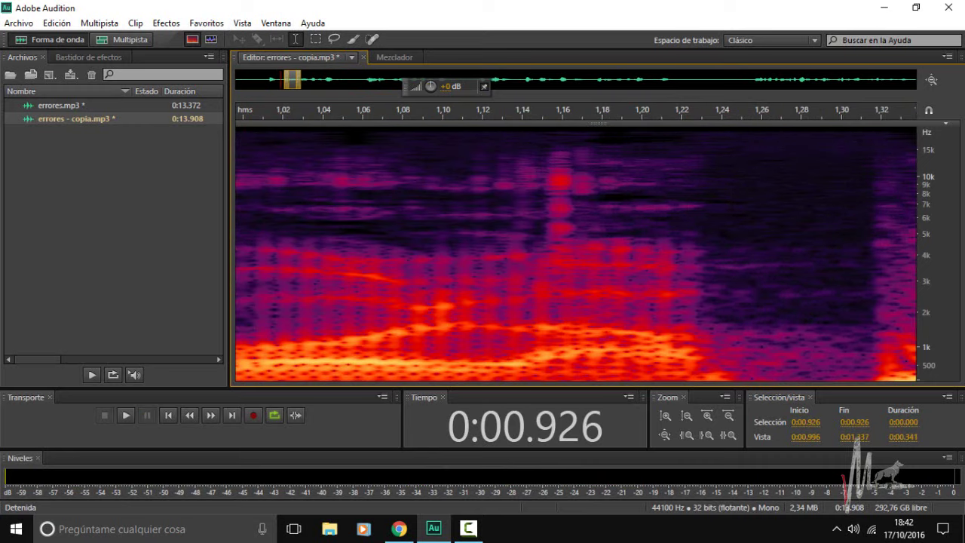
scroll(684, 248, "down", 2)
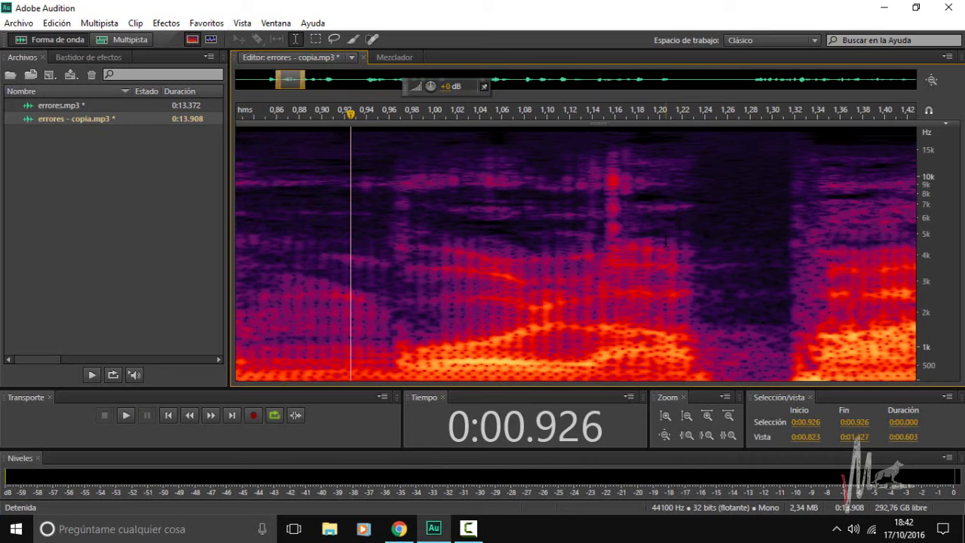
scroll(571, 255, "down", 3)
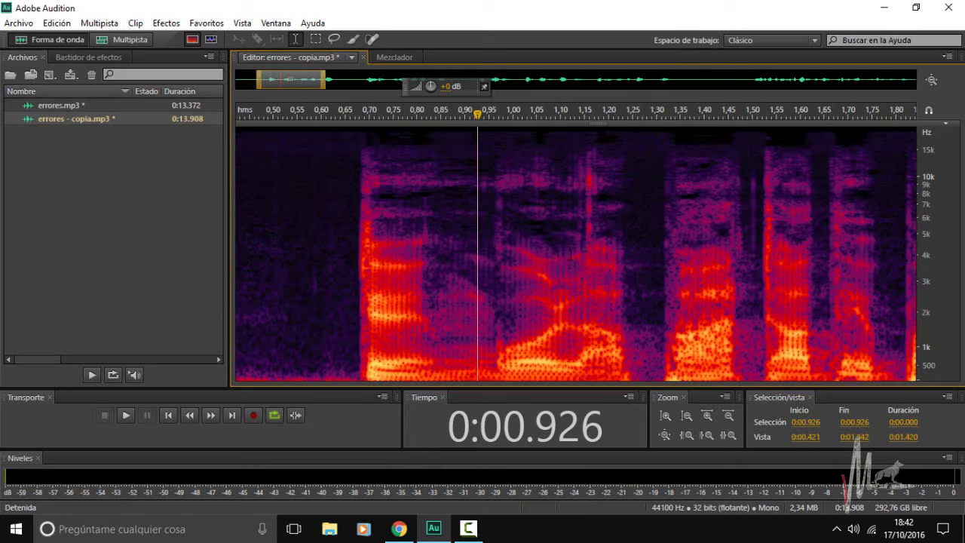
scroll(572, 255, "down", 3)
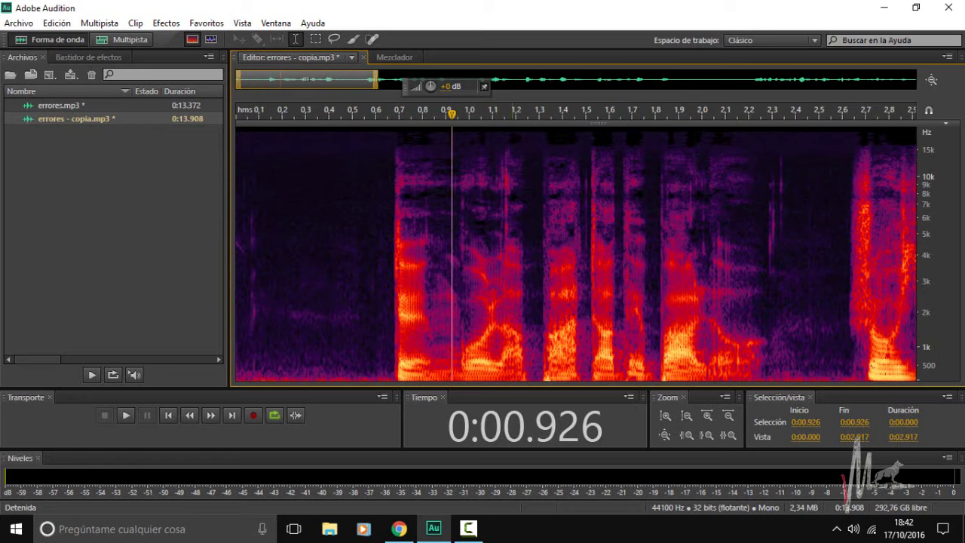
scroll(528, 268, "up", 2)
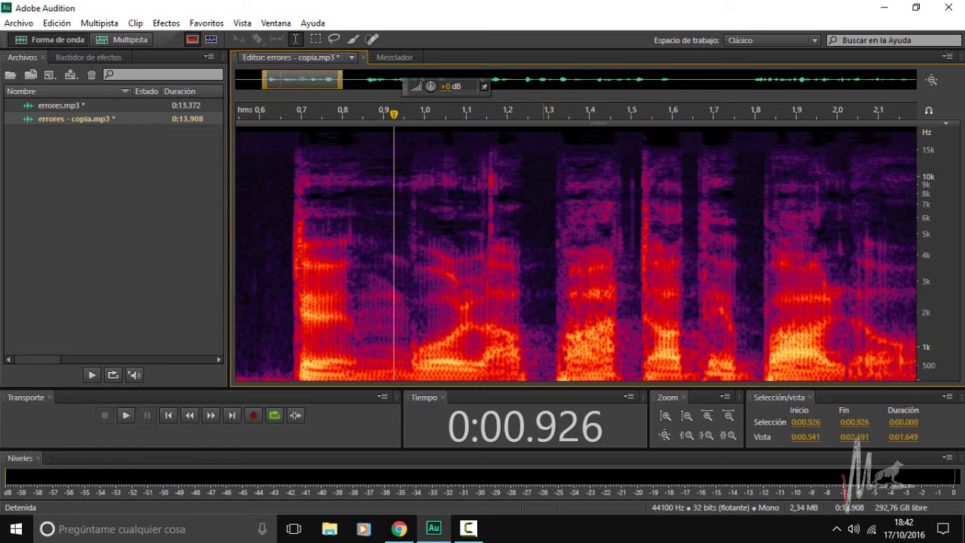
- Select the spectral region of the noise in the first phrase from about 0:01.151 to 0:01.173, between roughly 4.4 and 15 kHz
scroll(545, 110, "up", 3)
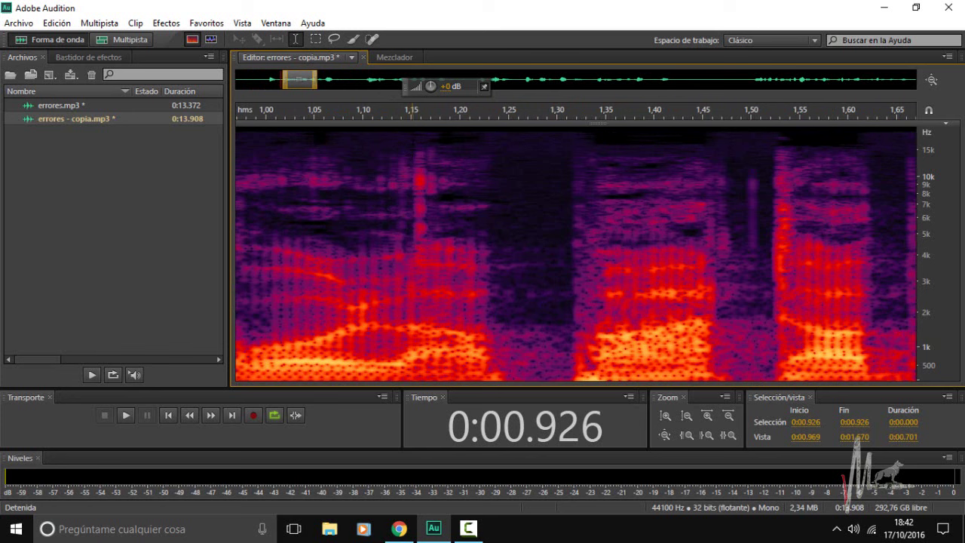
left_click_drag(412, 216, 430, 216)
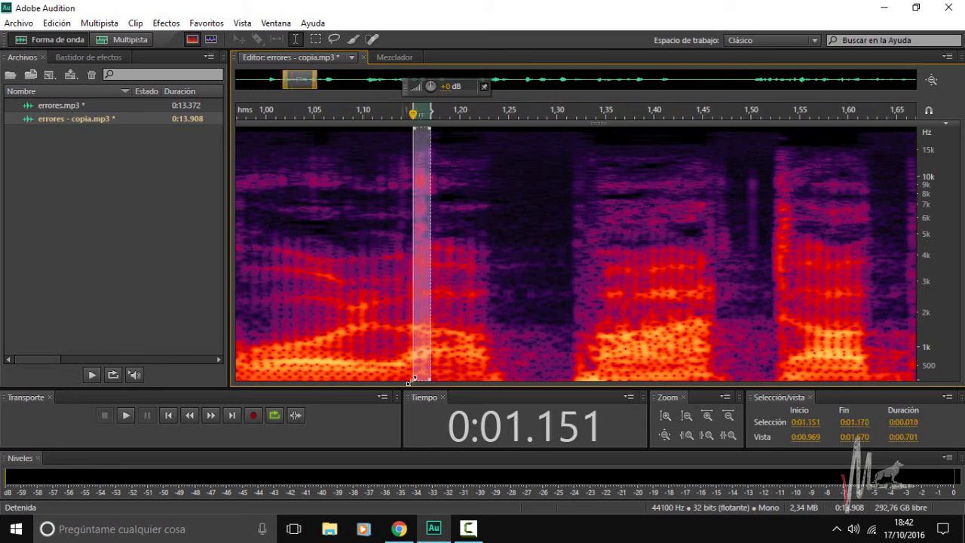
left_click_drag(430, 381, 428, 245)
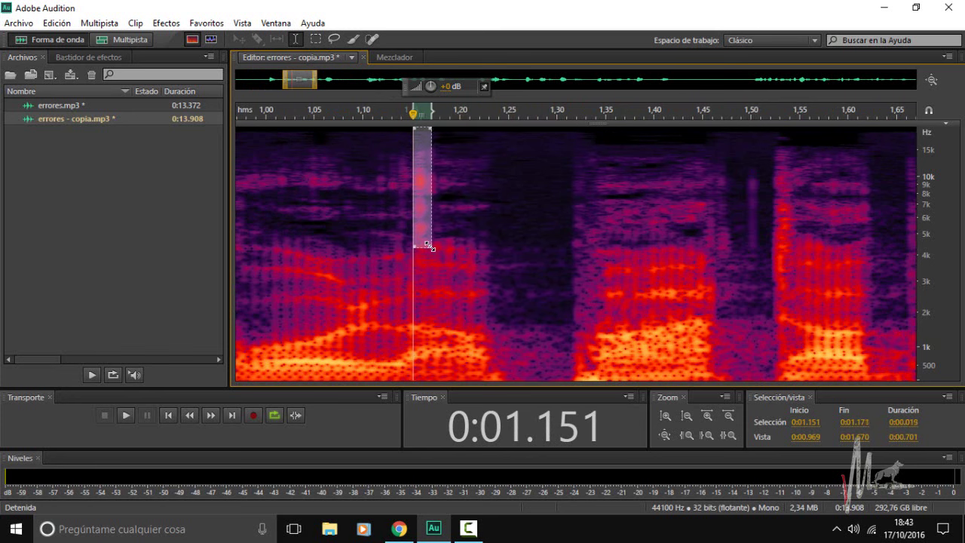
scroll(427, 194, "up", 3)
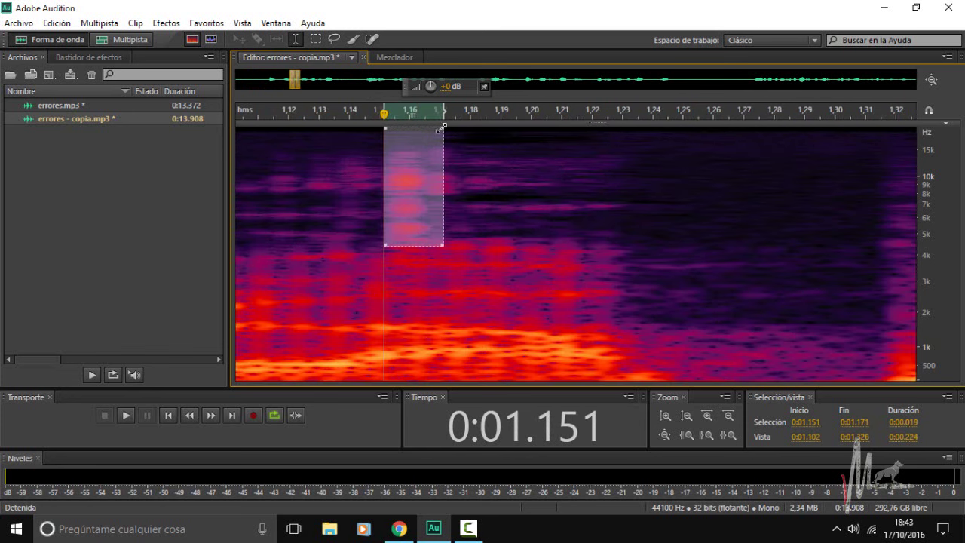
left_click_drag(441, 129, 447, 153)
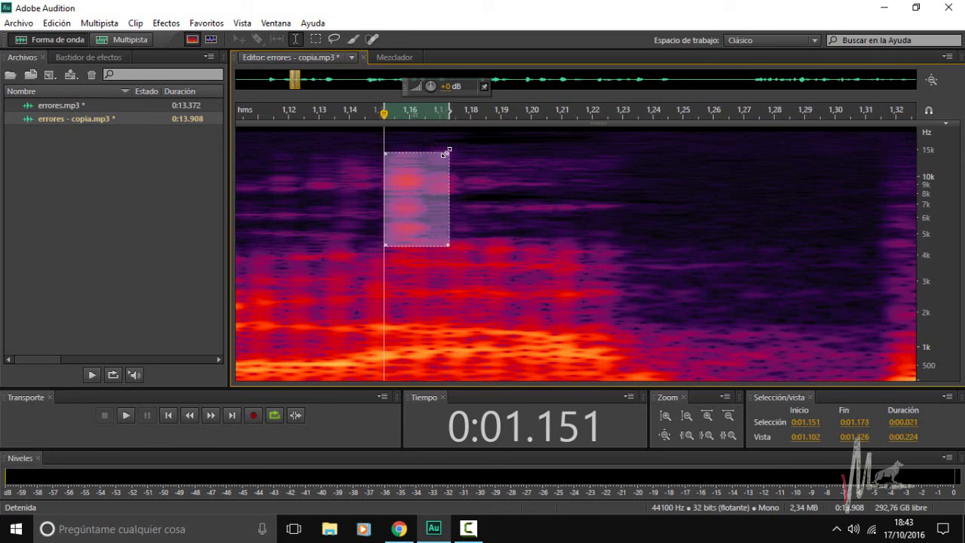
- Repair the selected spectral region of the first phrase with the Limpieza automática favourite
left_click(207, 23)
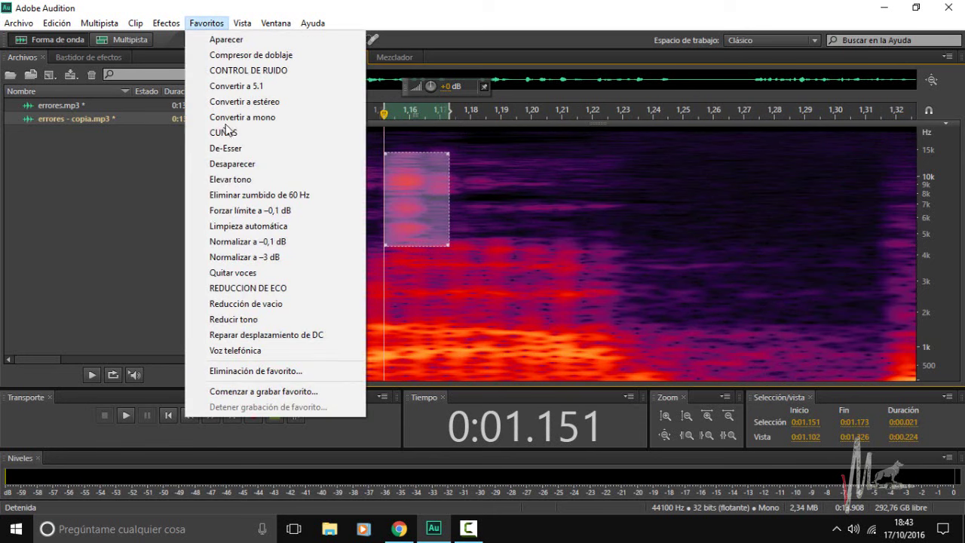
left_click(253, 230)
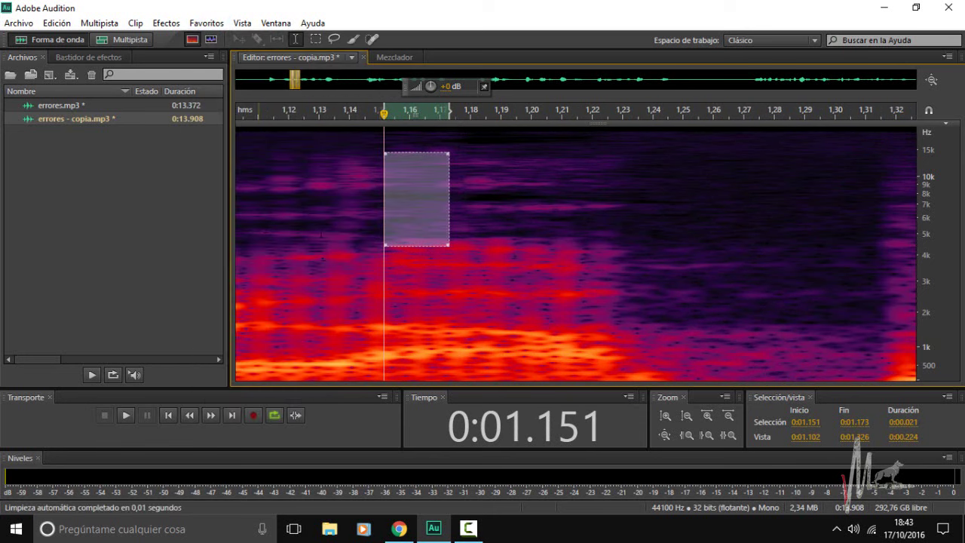
scroll(414, 213, "down", 4)
scroll(464, 214, "down", 3)
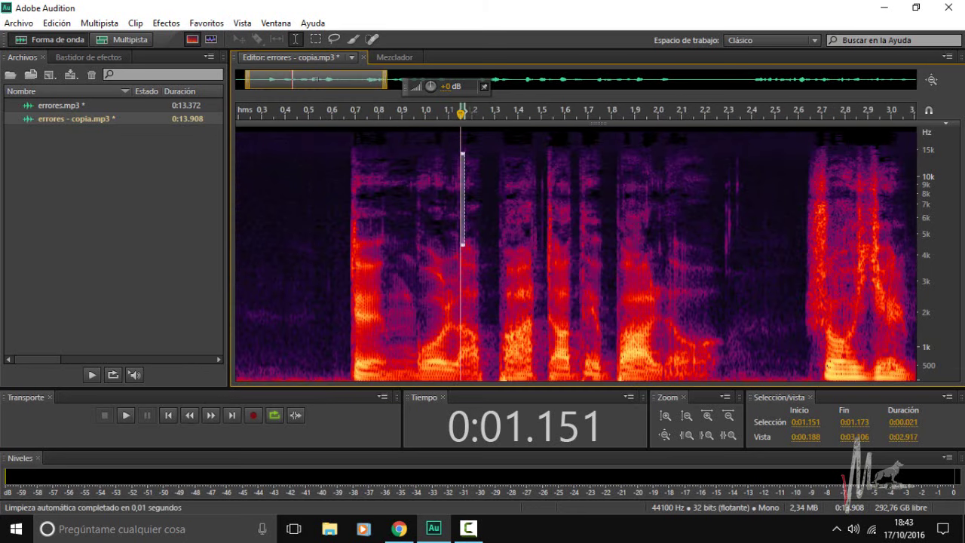
- Hide the spectral frequency display and play the repaired first phrase from about 0:00.674
key("shift+d")
left_click(350, 249)
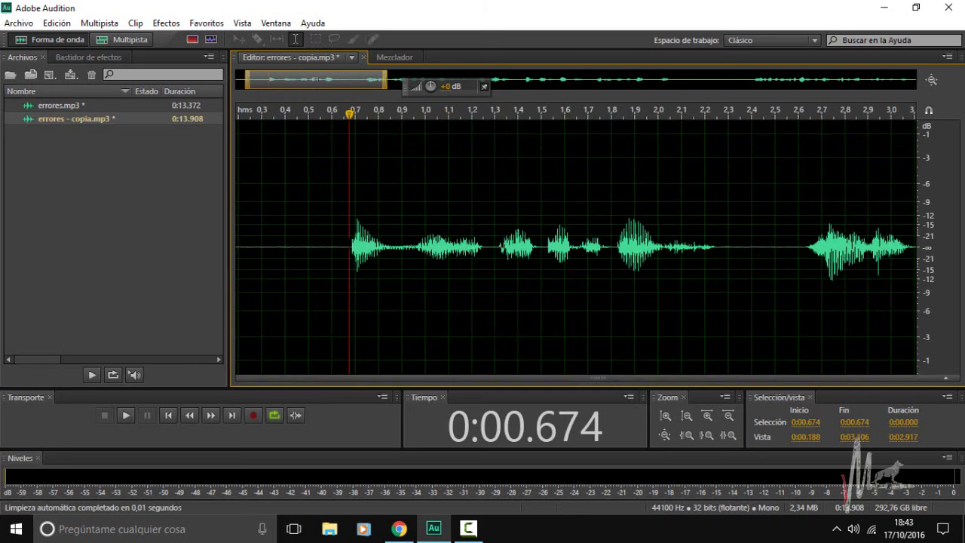
scroll(576, 246, "down", 4)
key("space")
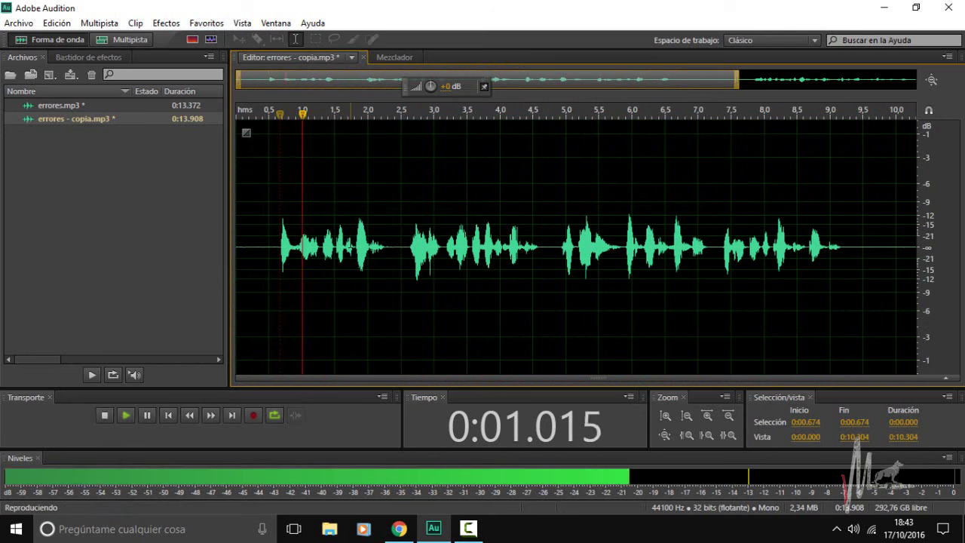
key("space")
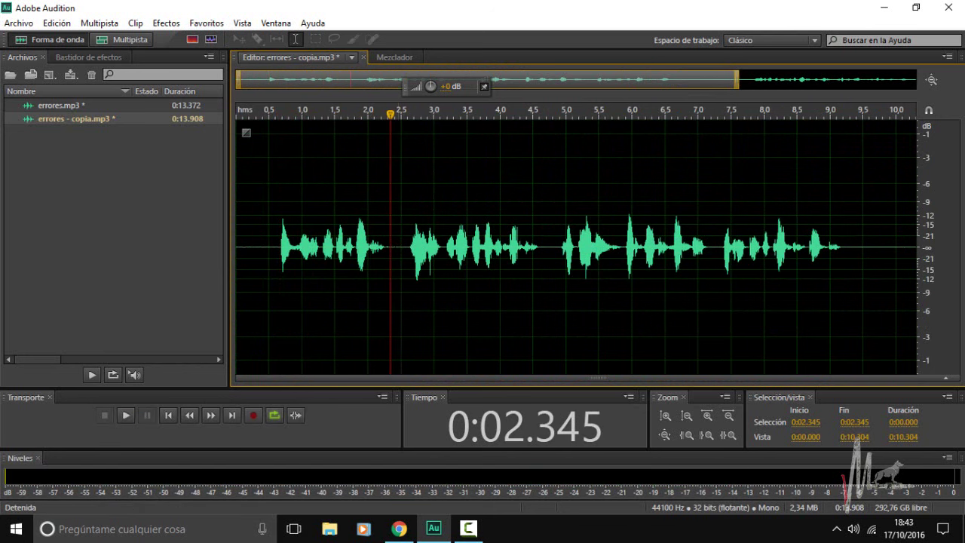
- Silence the pause between the first and second phrases from about 0:02.260 to 0:02.620
scroll(383, 247, "up", 3)
scroll(393, 246, "up", 1)
left_click_drag(388, 279, 460, 279)
right_click(422, 282)
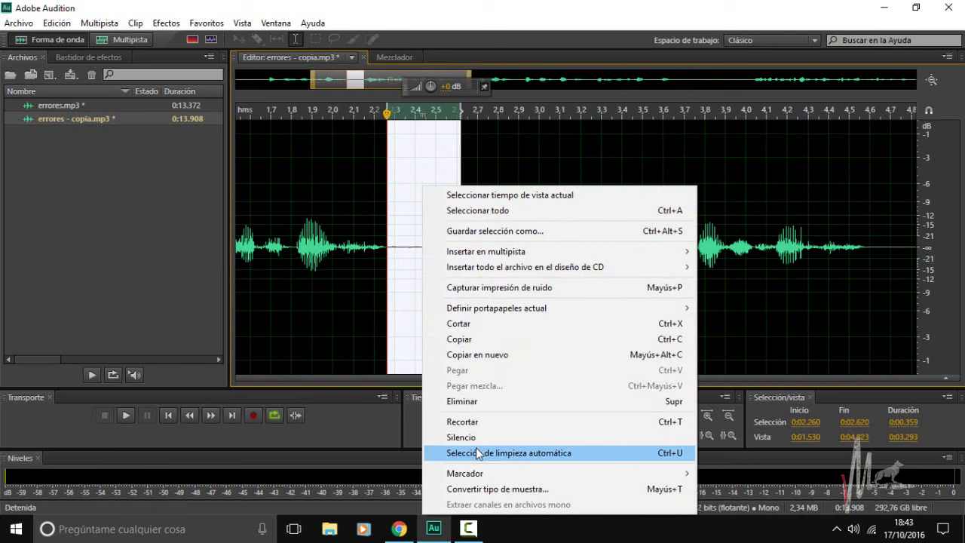
left_click(434, 438)
key("backslash")
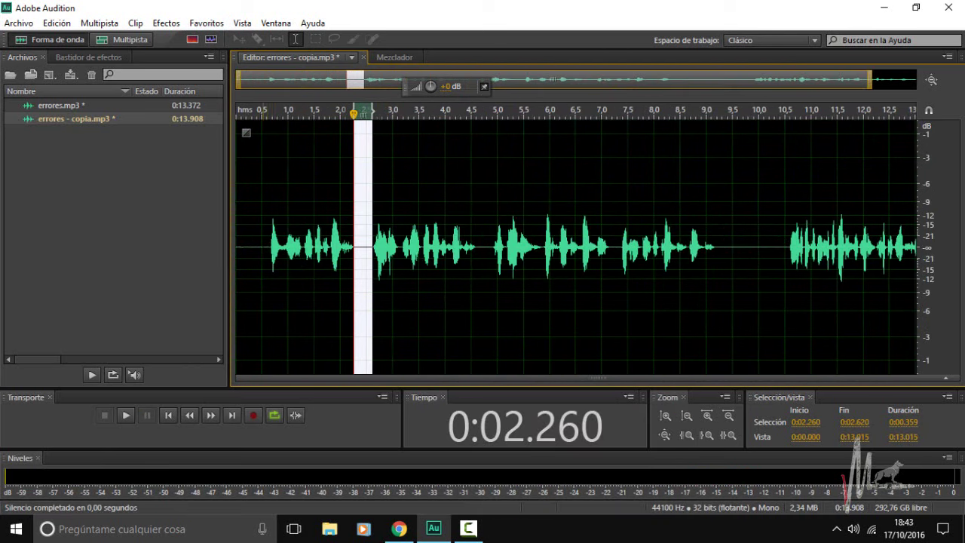
- Play the first phrase again from about 0:00.568 into the silenced pause
left_click(265, 226)
key("space")
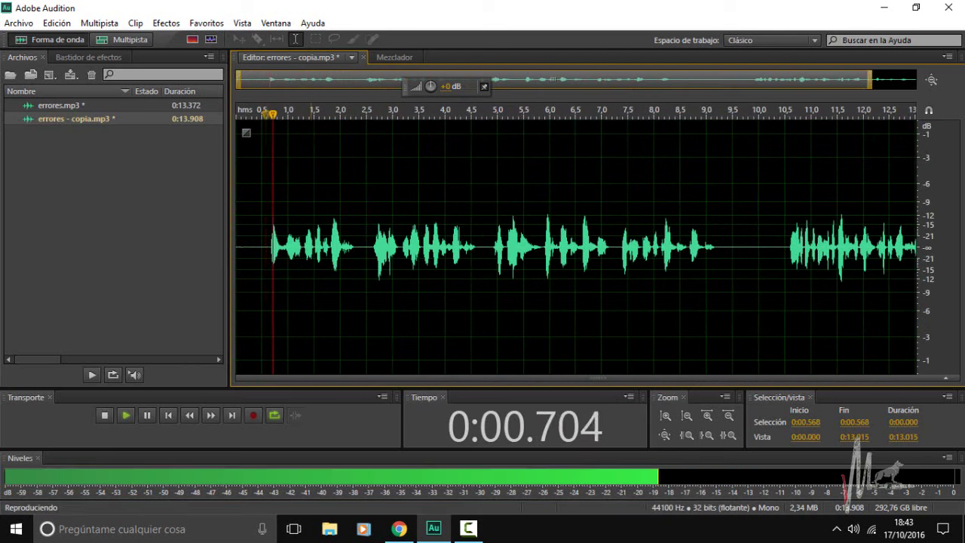
key("space")
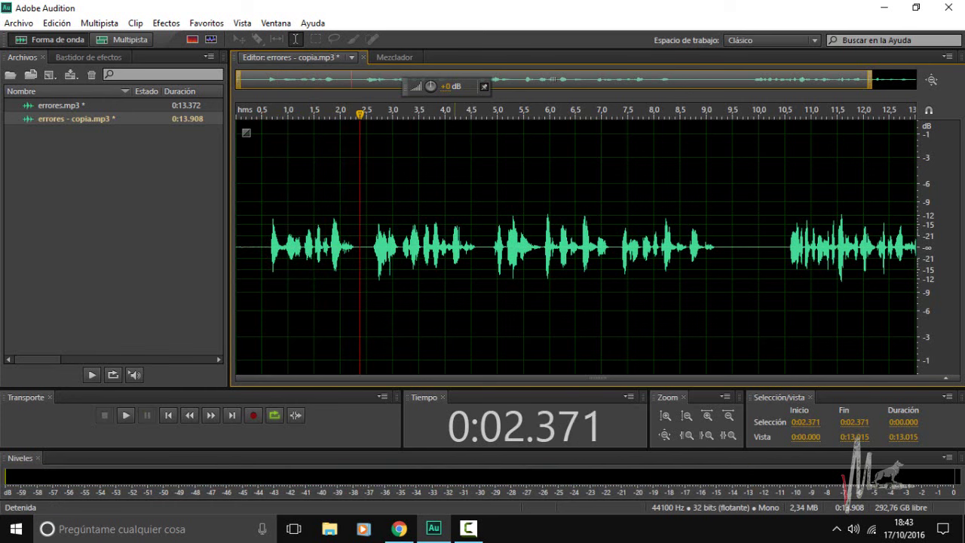
- Select the end of the last phrase from about 0:13.509 to 0:13.908 and play it
key("backslash")
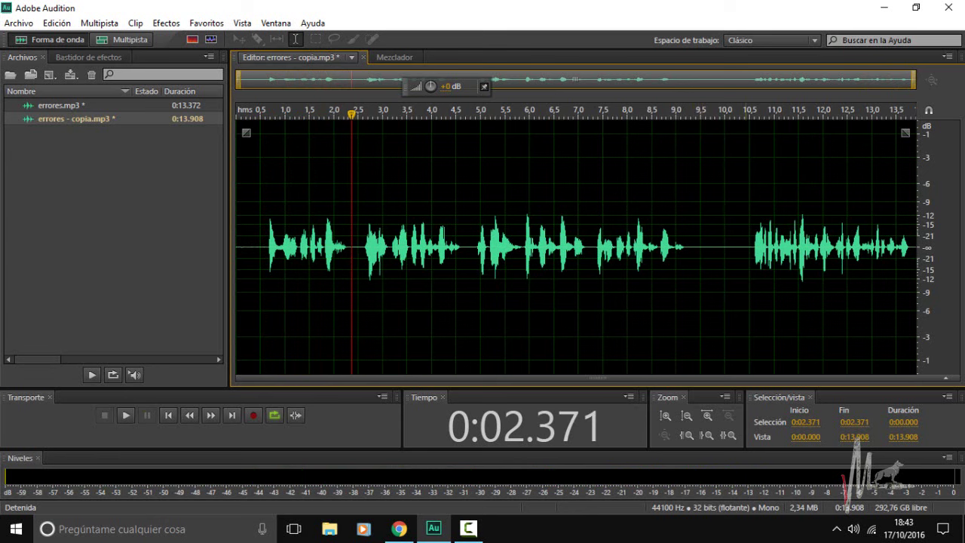
left_click(757, 301)
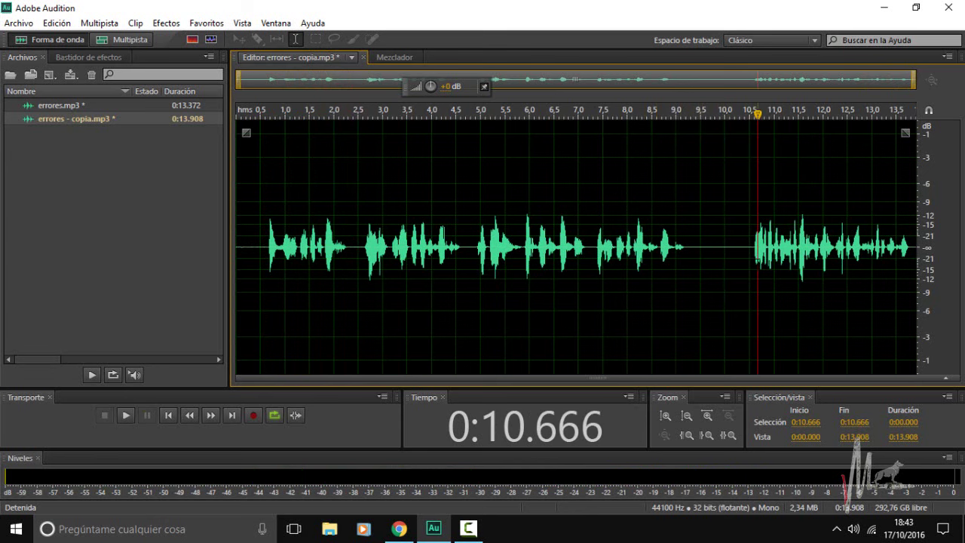
scroll(731, 248, "up", 3)
left_click_drag(722, 91, 865, 121)
scroll(575, 246, "down", 1)
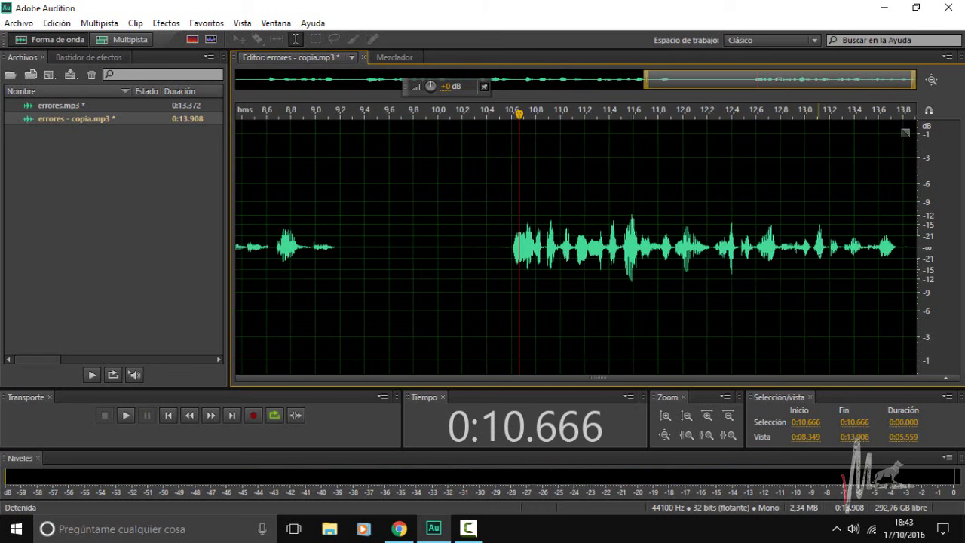
left_click_drag(868, 248, 921, 254)
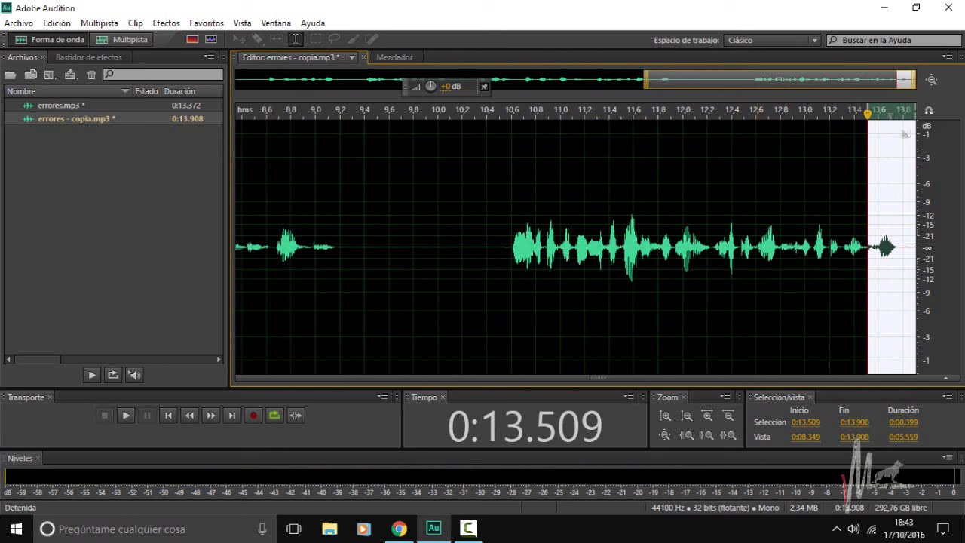
key("space")
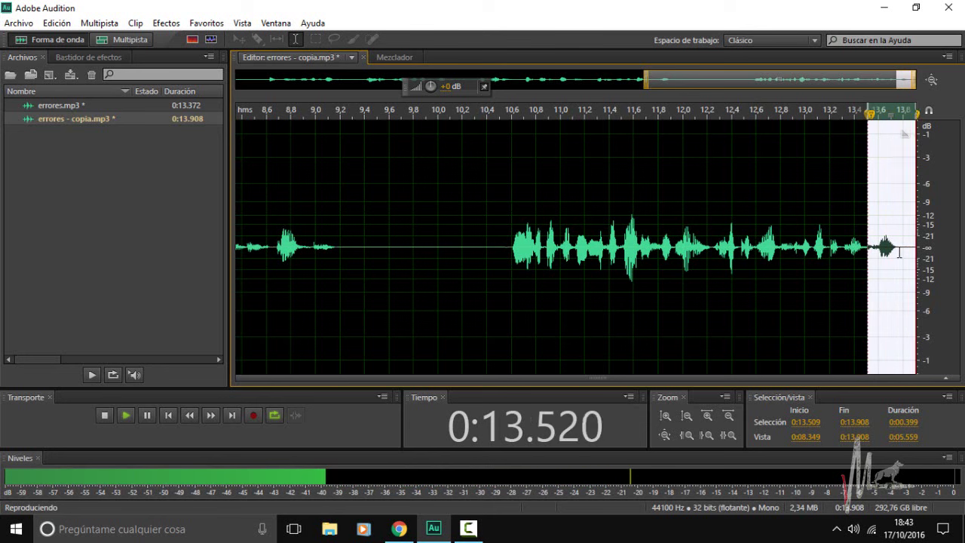
- Select the part of the last phrase from about 0:12.246 to 0:12.459 and play it
scroll(884, 254, "up", 1)
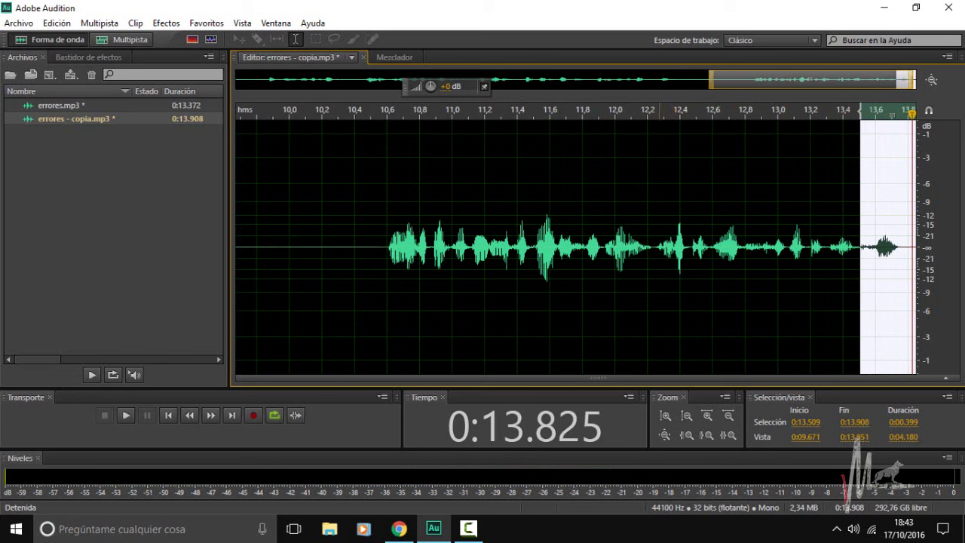
left_click_drag(656, 249, 688, 250)
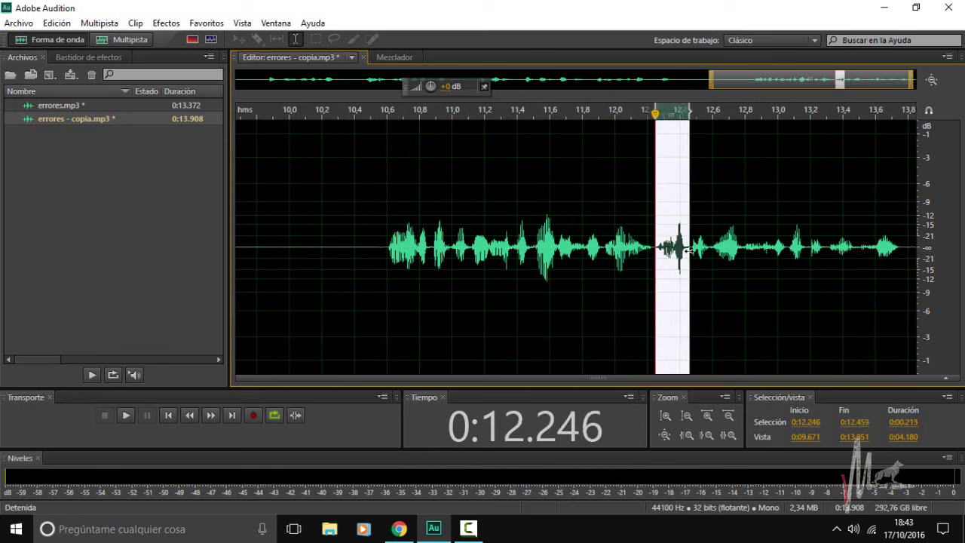
key("space")
key("space")
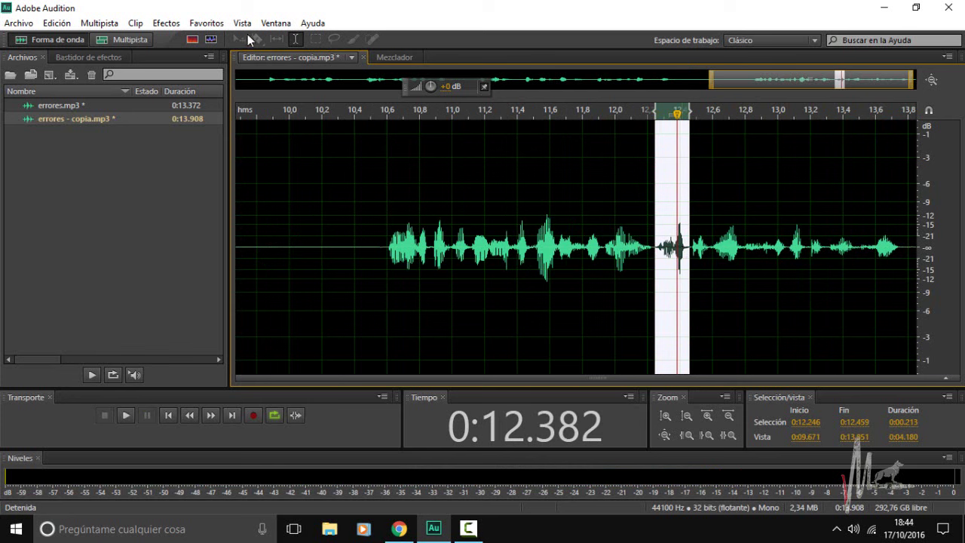
left_click(207, 22)
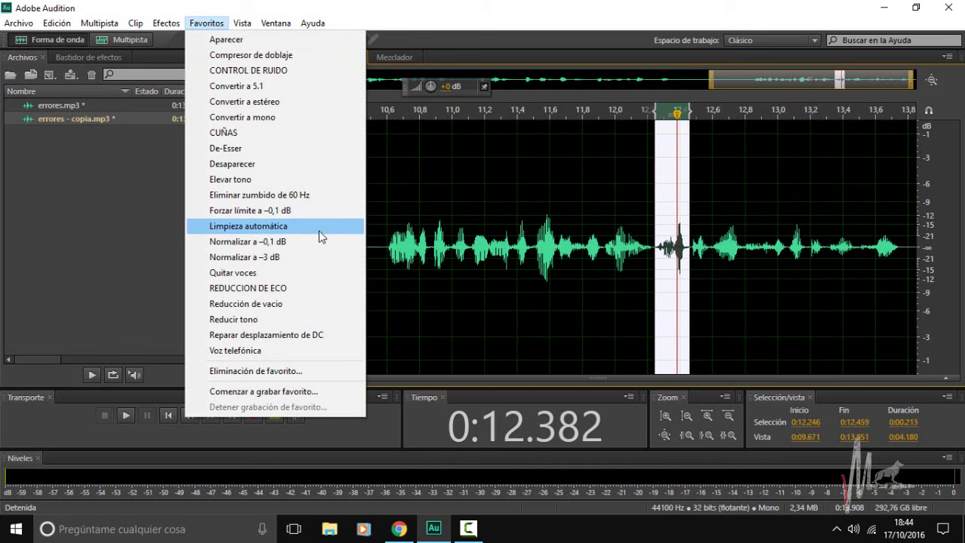
left_click(662, 384)
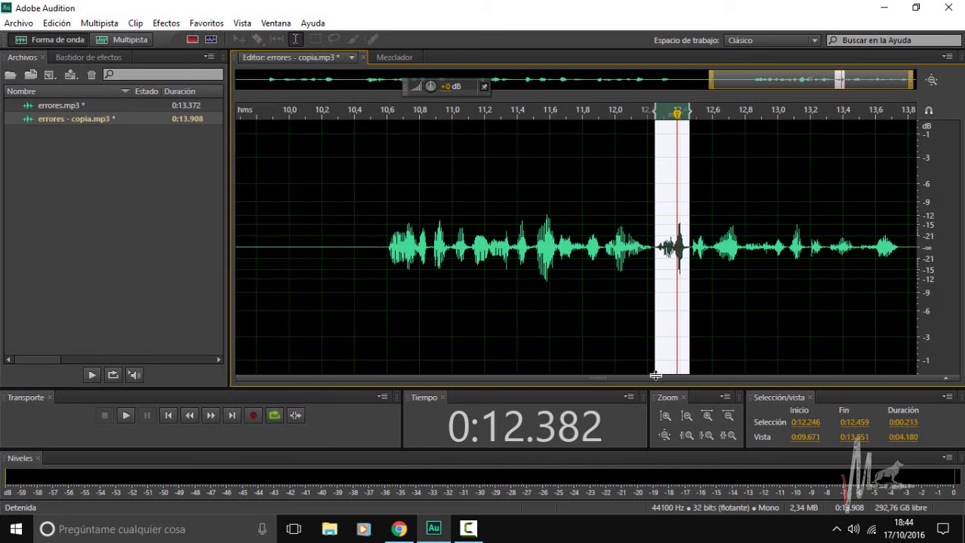
- Show the spectral frequency display and narrow the selection to about 0:12.320–0:12.459 above roughly 2.6 kHz, playing it
left_click_drag(656, 381, 697, 154)
scroll(697, 154, "up", 5)
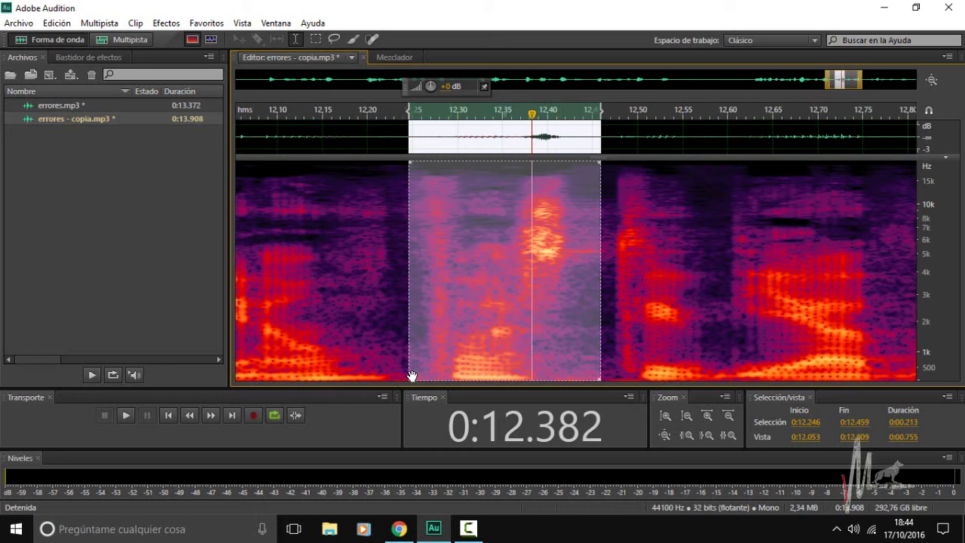
left_click_drag(408, 379, 476, 303)
key("space")
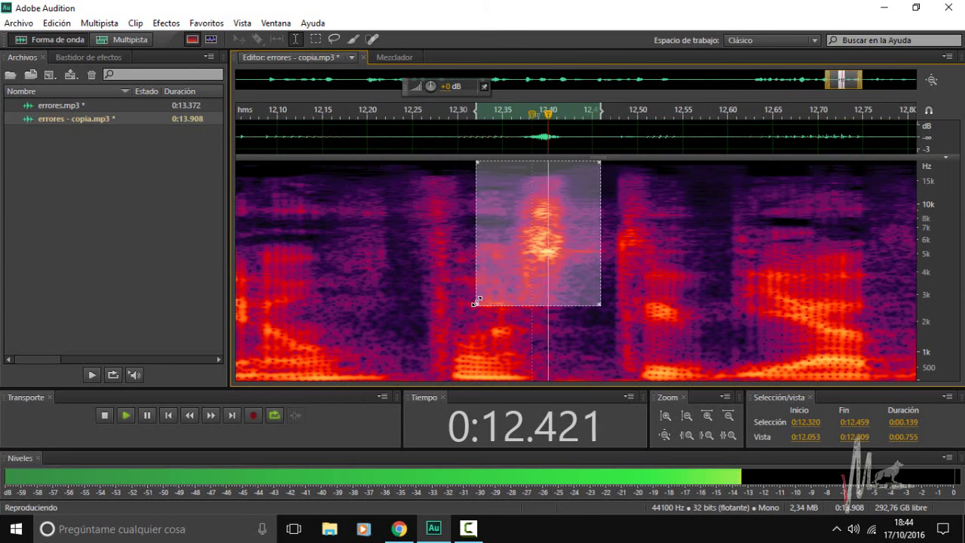
- Try to repair the selected spectral region of the last phrase with the Limpieza automática favourite
left_click(206, 22)
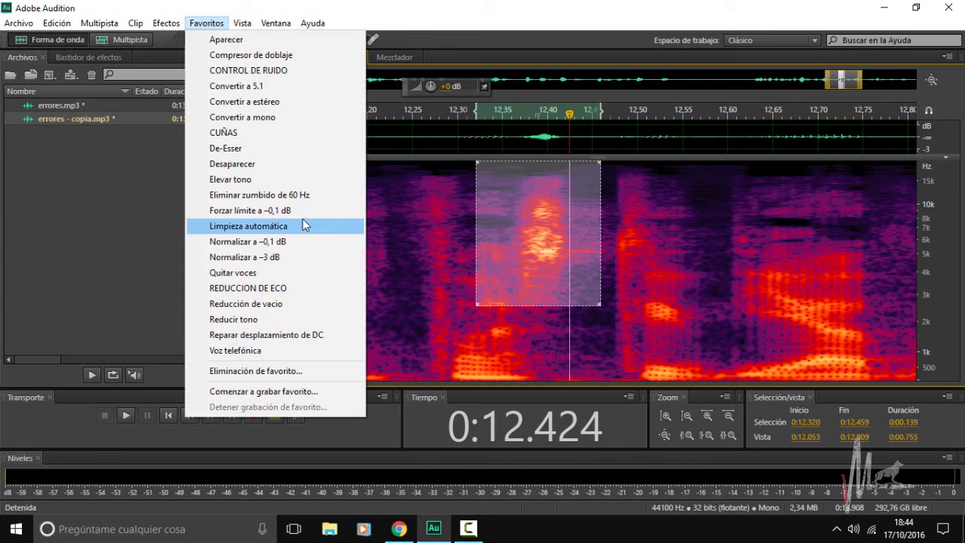
left_click(249, 226)
scroll(543, 230, "down", 4)
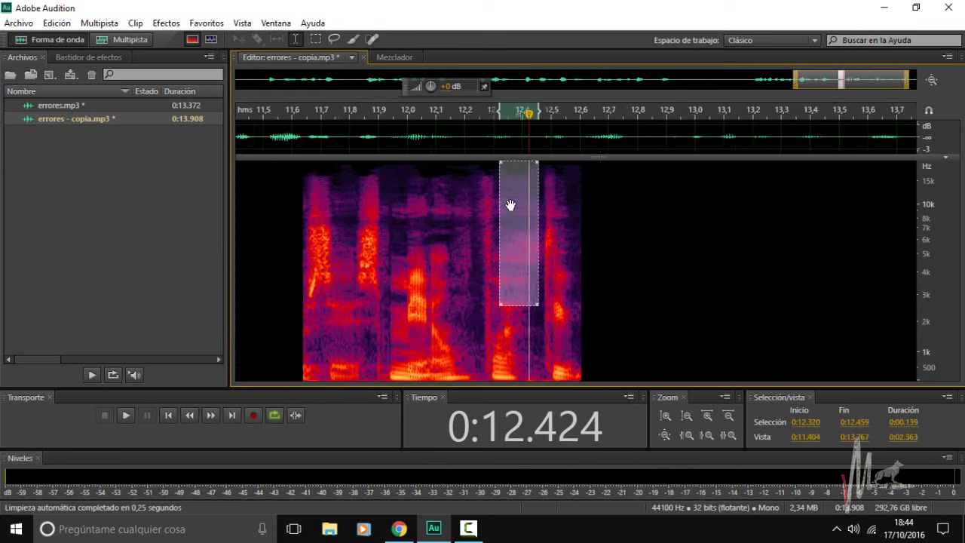
- In the waveform display, play the last phrase from about 0:11.042 and its part from about 0:12.254 to 0:12.432
key("shift+d")
scroll(467, 205, "down", 1)
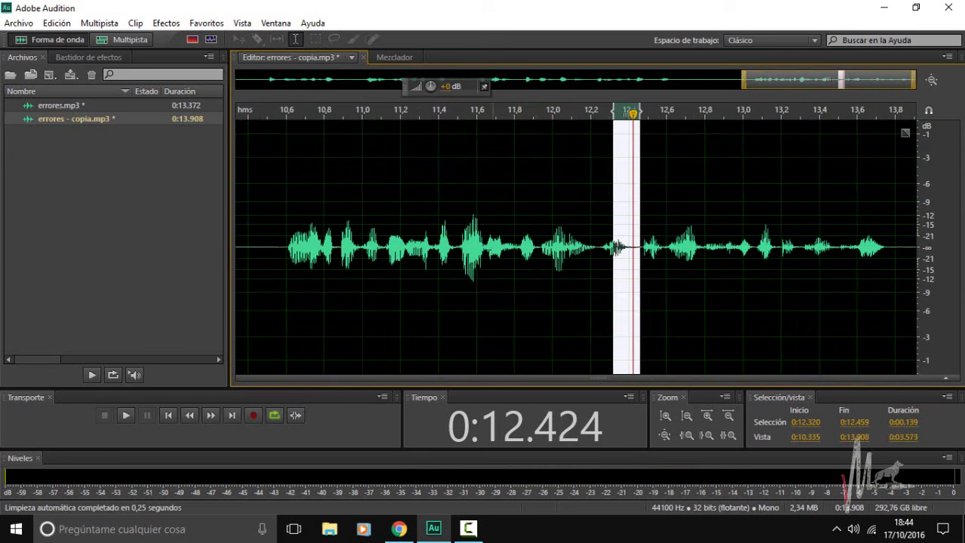
left_click(536, 248)
left_click(369, 113)
key("space")
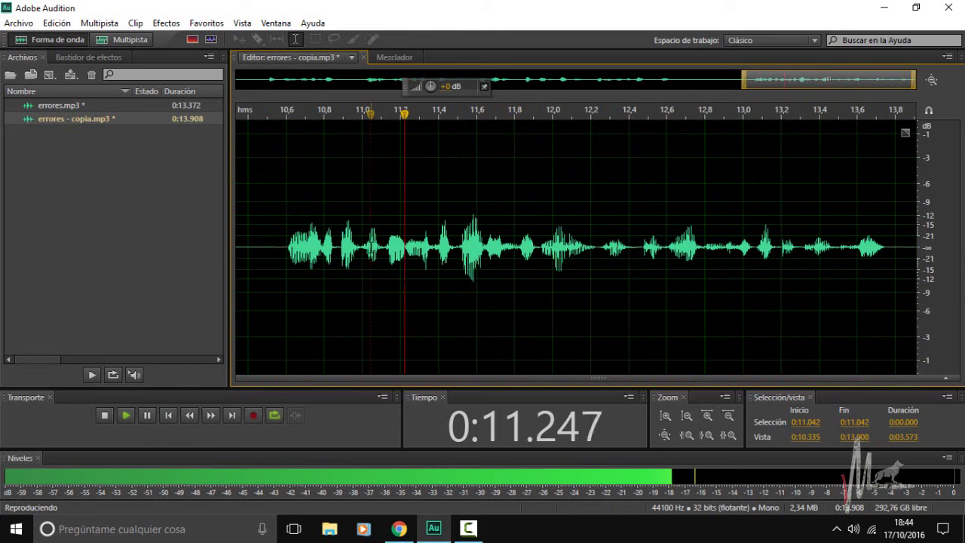
left_click_drag(607, 248, 635, 249)
key("space")
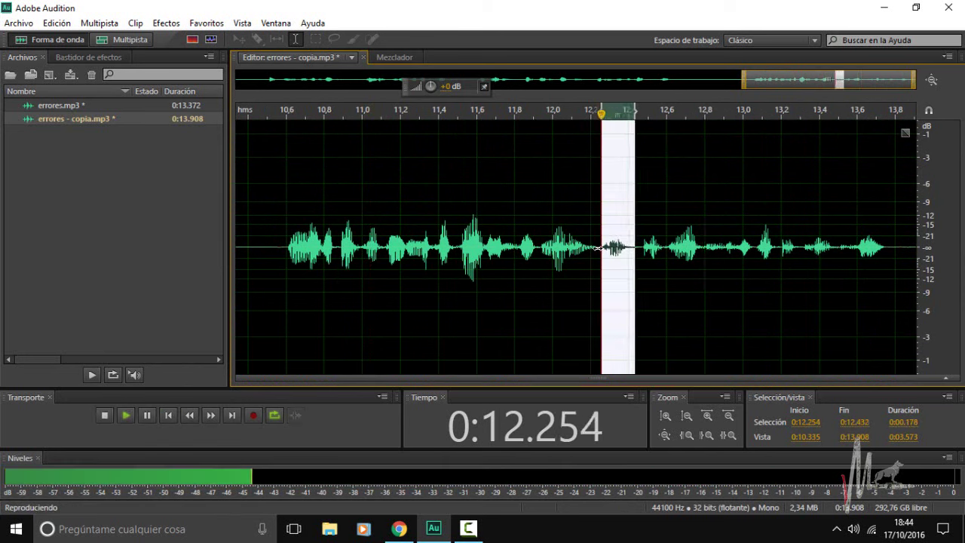
- Undo the last Limpieza automática repair
left_click(414, 189)
left_click(57, 22)
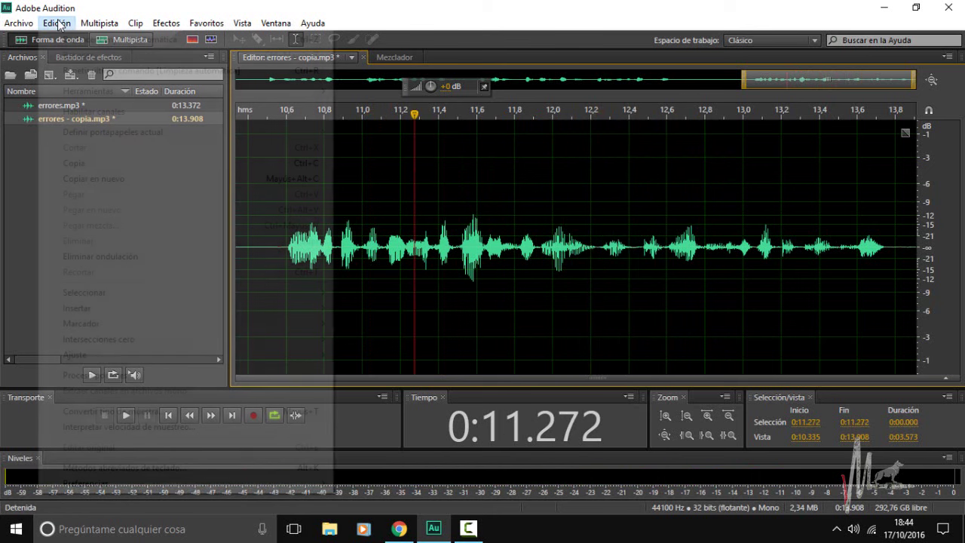
left_click(75, 36)
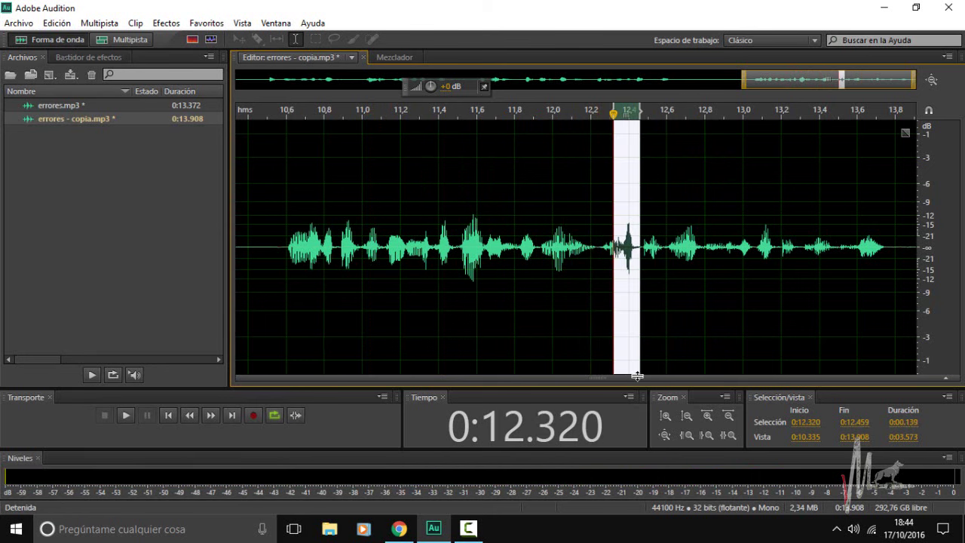
- Show the spectral frequency display around 0:12.39, clear the region selection and activate the 17 px Spot Healing Brush
left_click(193, 40)
scroll(499, 114, "up", 3)
scroll(499, 115, "up", 4)
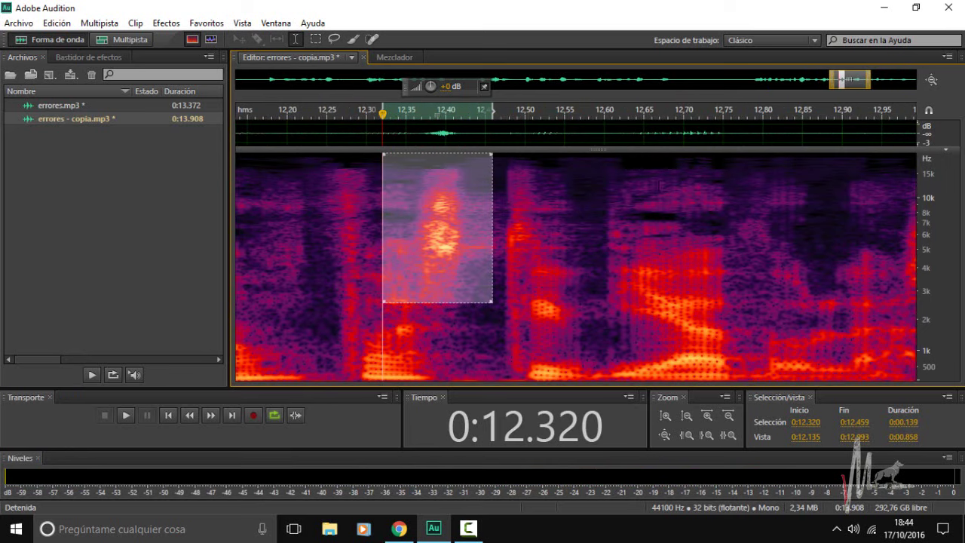
left_click(260, 209)
scroll(376, 210, "up", 2)
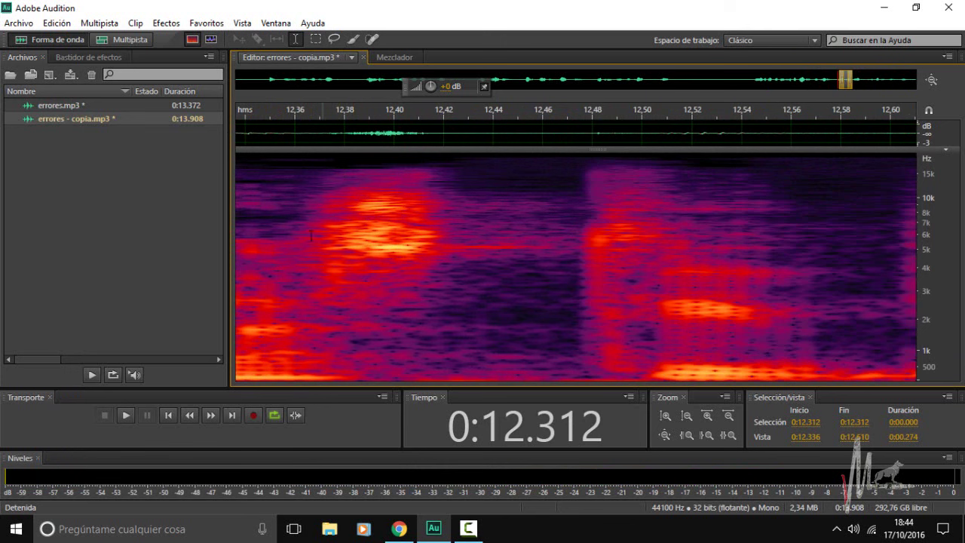
left_click(374, 39)
scroll(355, 261, "up", 1)
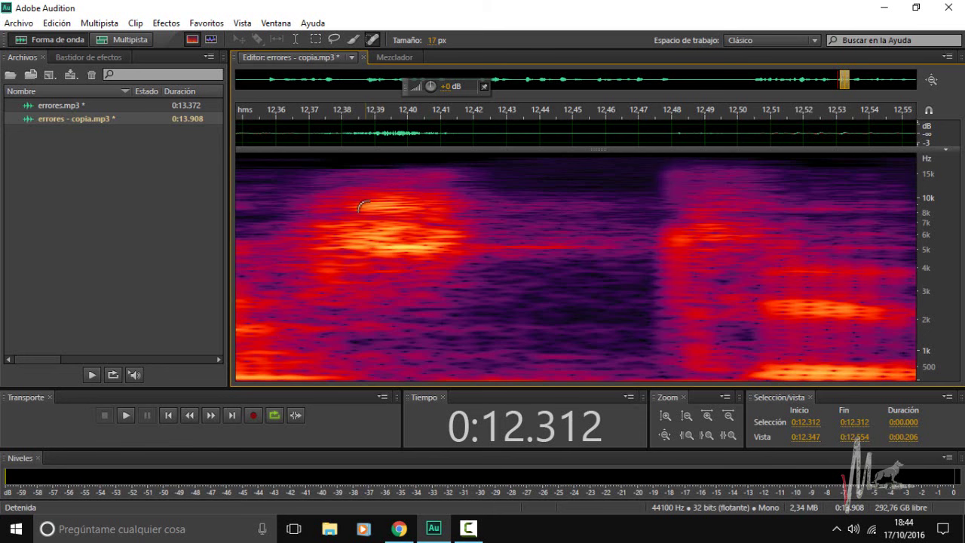
- Paint healing strokes over the bright burst at about 0:12.38–0:12.42 between roughly 5 and 9 kHz, playing the passage between strokes
left_click_drag(354, 206, 414, 210)
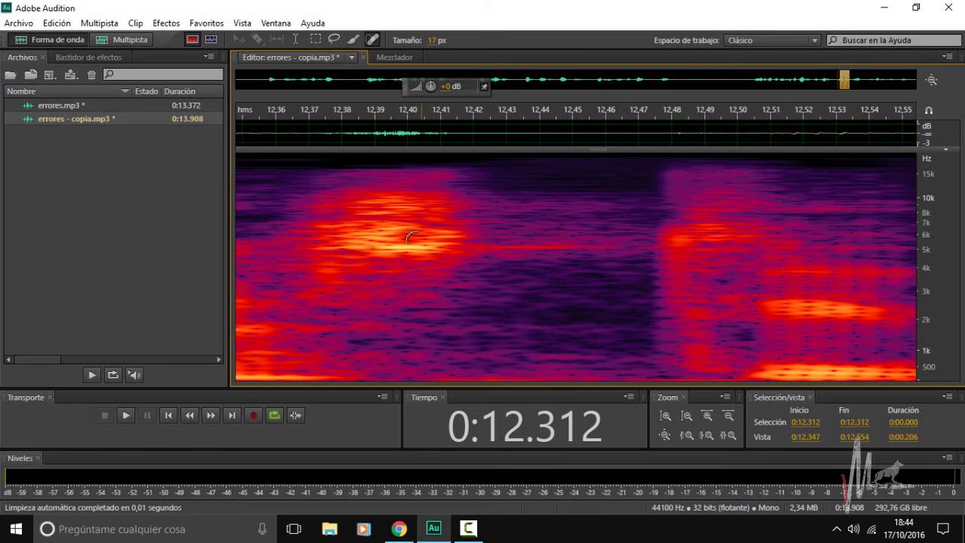
left_click_drag(381, 244, 436, 243)
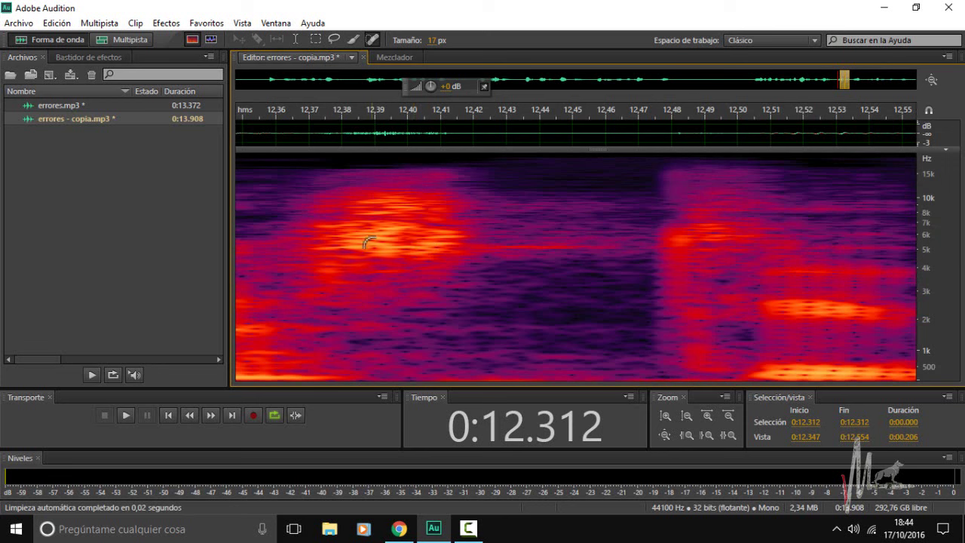
left_click(368, 240)
left_click(365, 230)
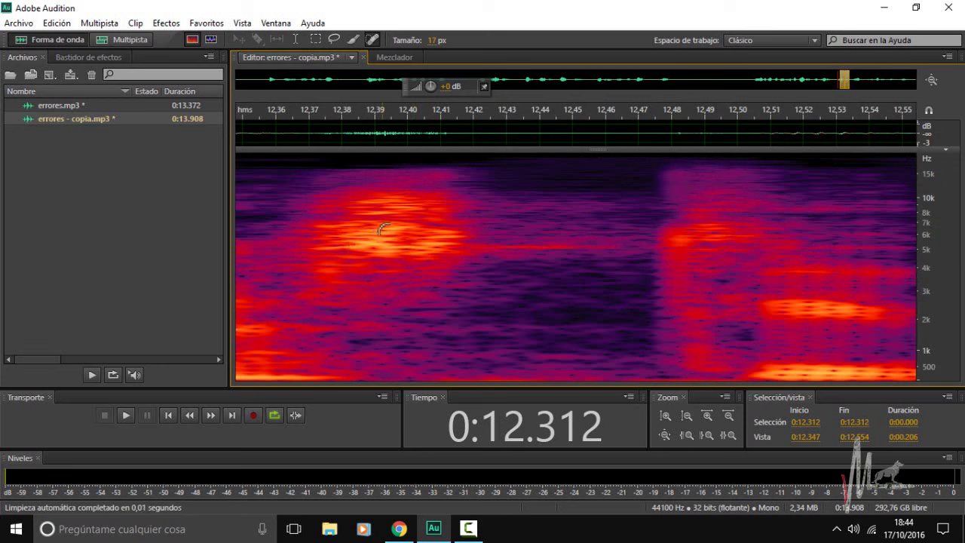
left_click(378, 234)
left_click(334, 243)
scroll(358, 247, "down", 2)
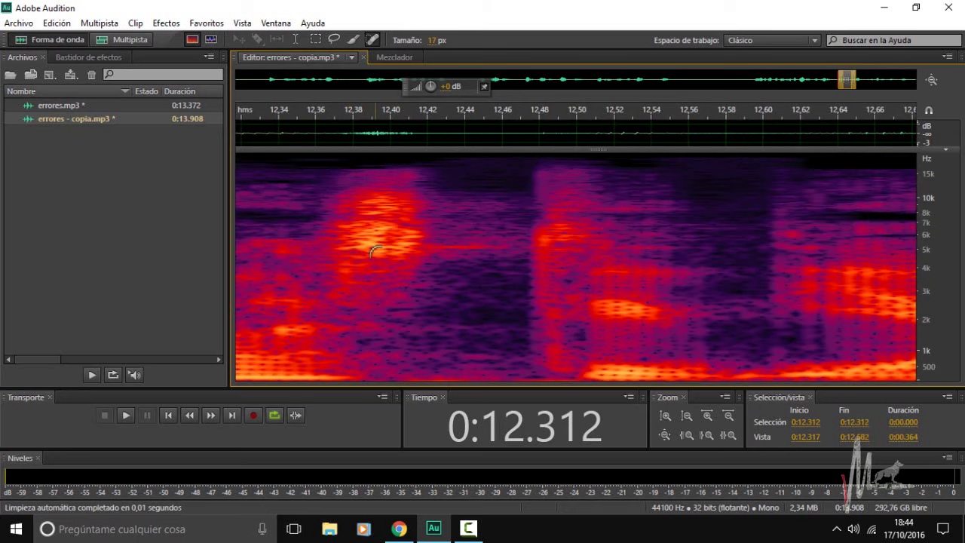
scroll(374, 252, "up", 1)
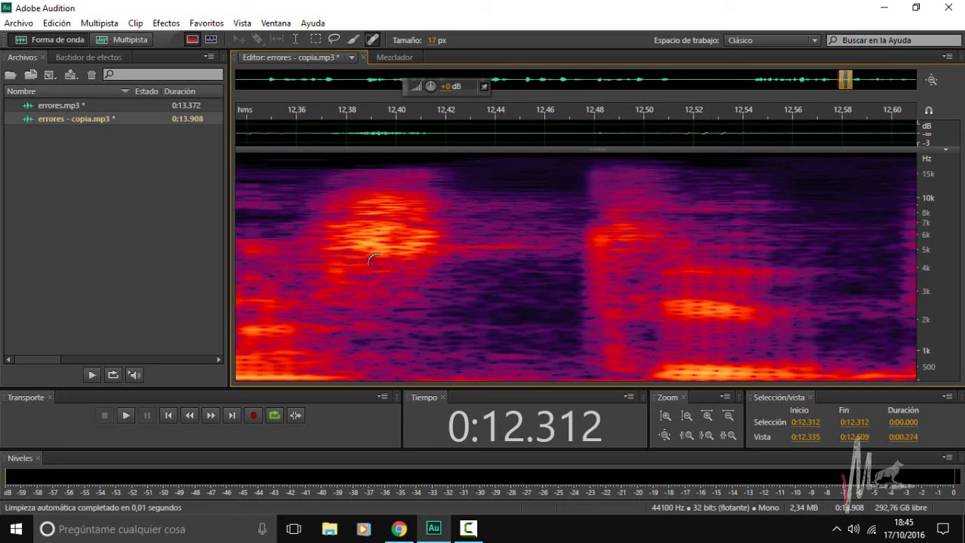
key("space")
key("space")
left_click(422, 242)
left_click(483, 249)
- Return to the waveform display, play the last phrase from 0:12.205, and play the part from 0:12.246 to 0:12.462
scroll(487, 284, "down", 5)
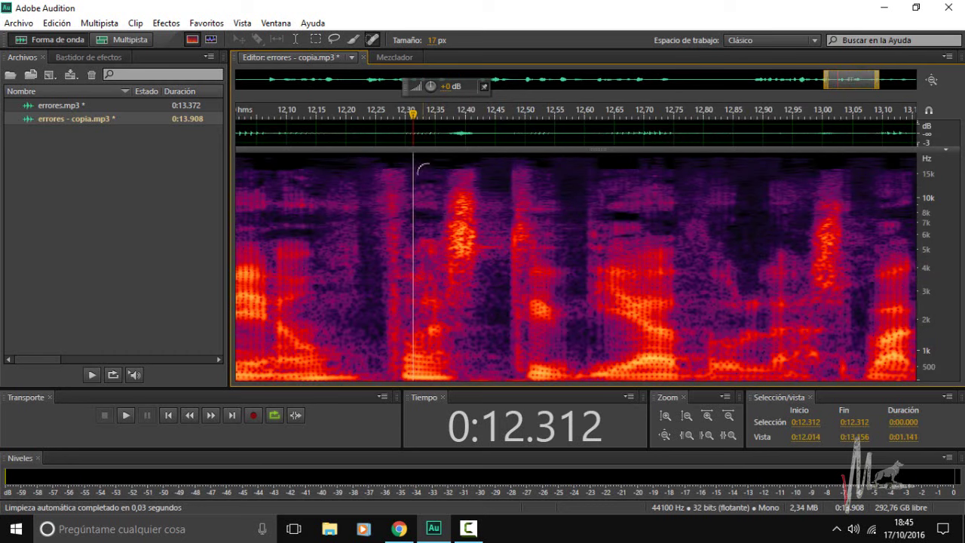
left_click_drag(422, 148, 398, 386)
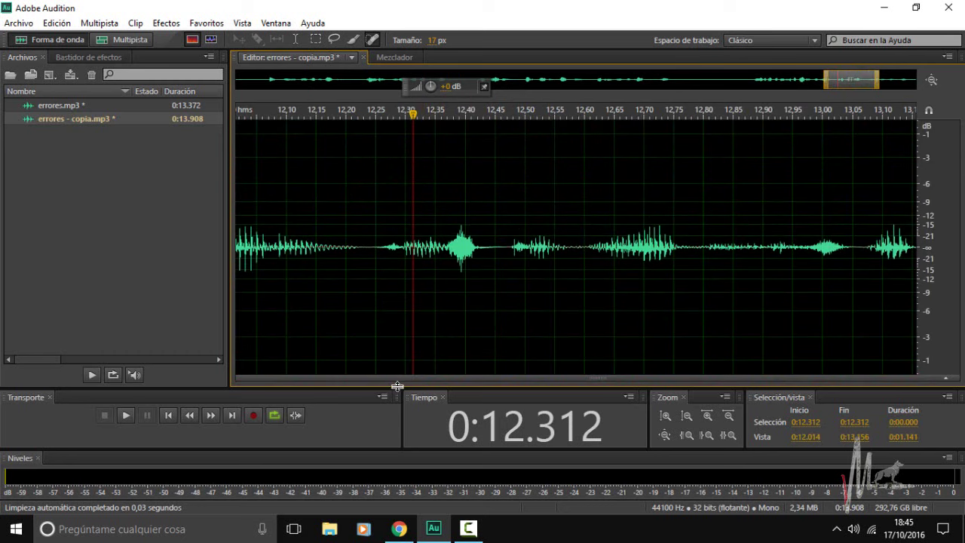
scroll(415, 249, "down", 2)
left_click(415, 249)
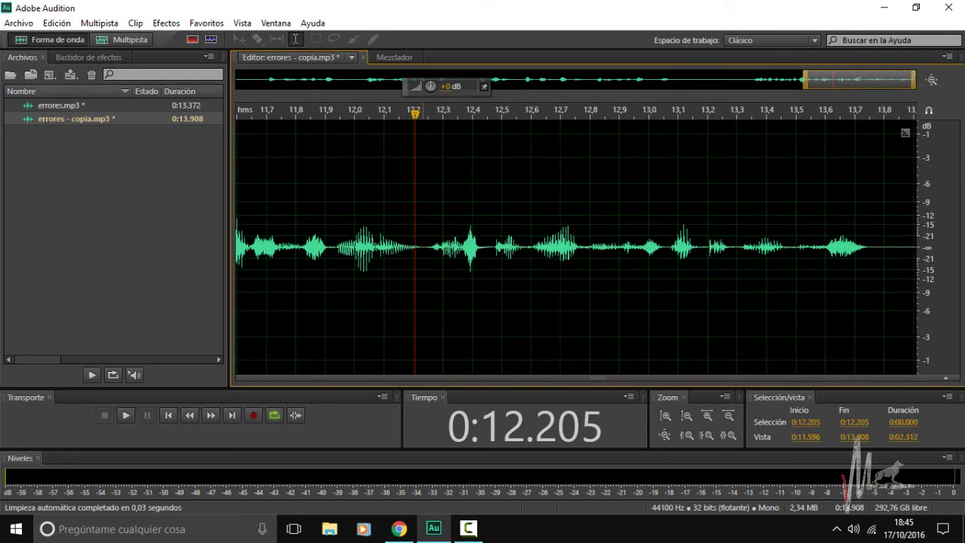
key("space")
key("space")
scroll(415, 249, "down", 1)
left_click_drag(568, 249, 612, 248)
key("space")
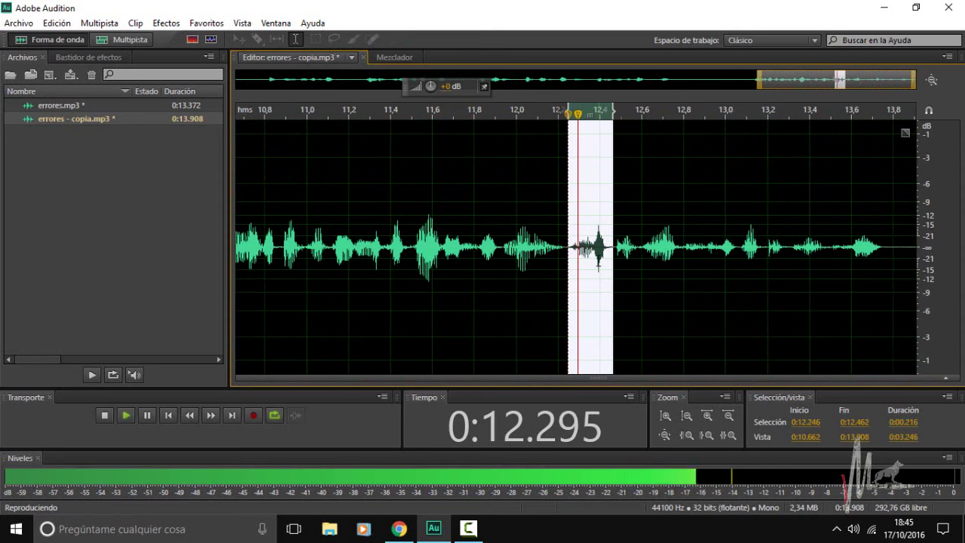
- Select the tall two-crest peak at about 0:12.3930–0:12.3934 and lower its volume
scroll(591, 261, "up", 13)
scroll(591, 261, "up", 5)
left_click_drag(518, 261, 537, 261)
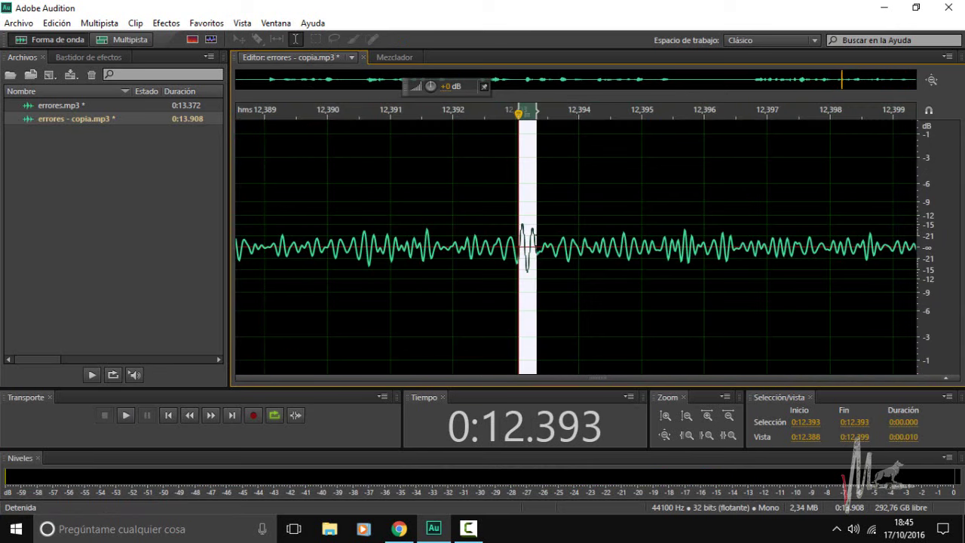
scroll(526, 268, "up", 2)
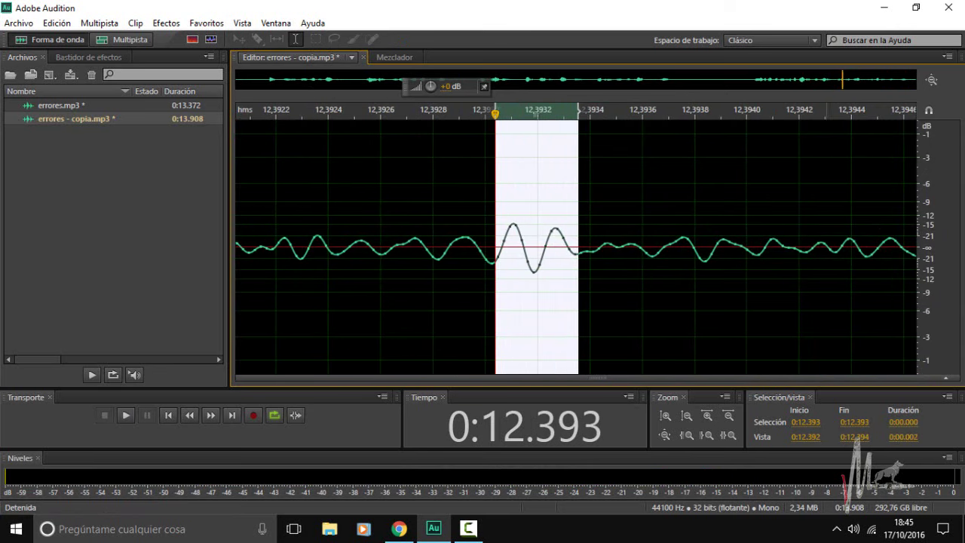
left_click_drag(428, 87, 399, 85)
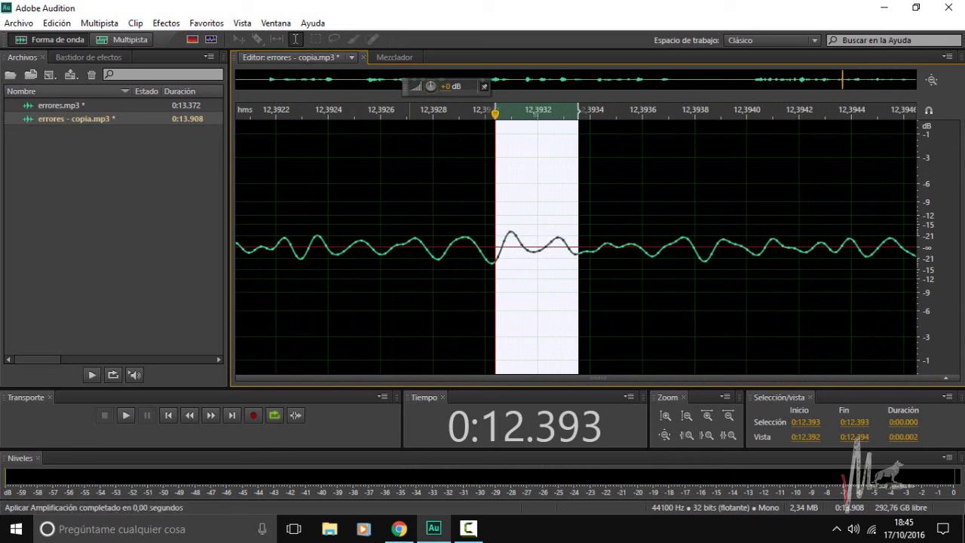
- Lower the volume of that peak's first crest at about 0:12.3931 and select its second crest
left_click_drag(530, 250, 496, 249)
left_click_drag(431, 86, 400, 86)
left_click_drag(537, 250, 572, 249)
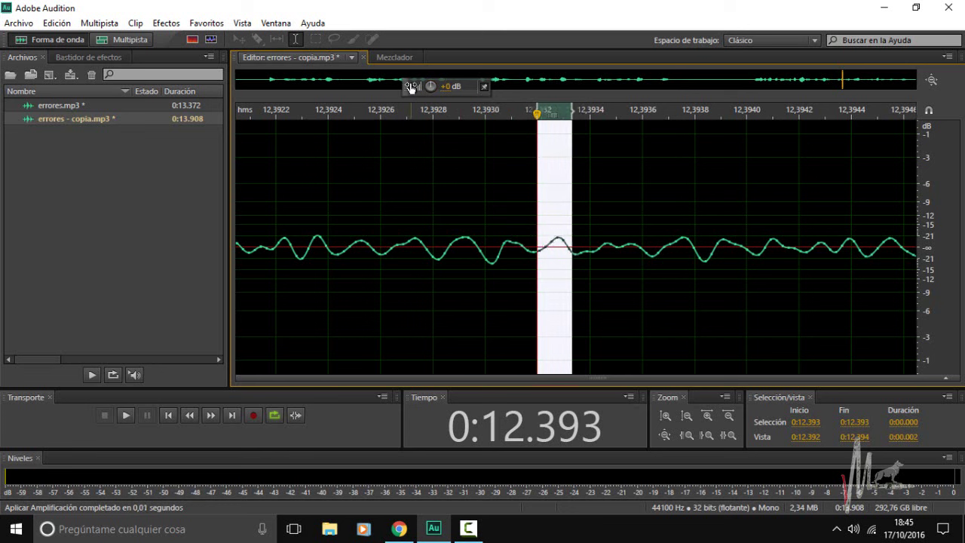
- Play the last phrase from 0:12.261, and play the part from 0:12.227 to 0:12.479
scroll(428, 248, "down", 5)
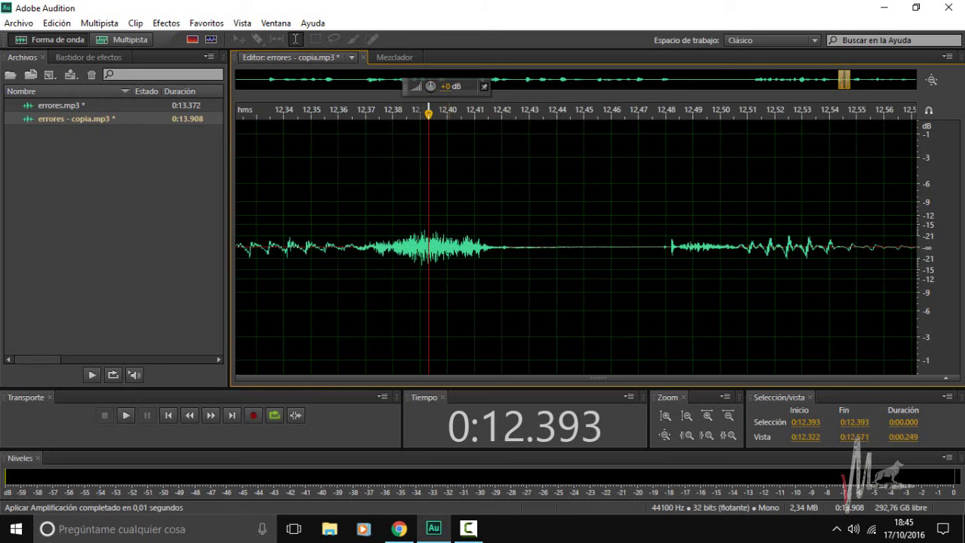
scroll(429, 249, "down", 3)
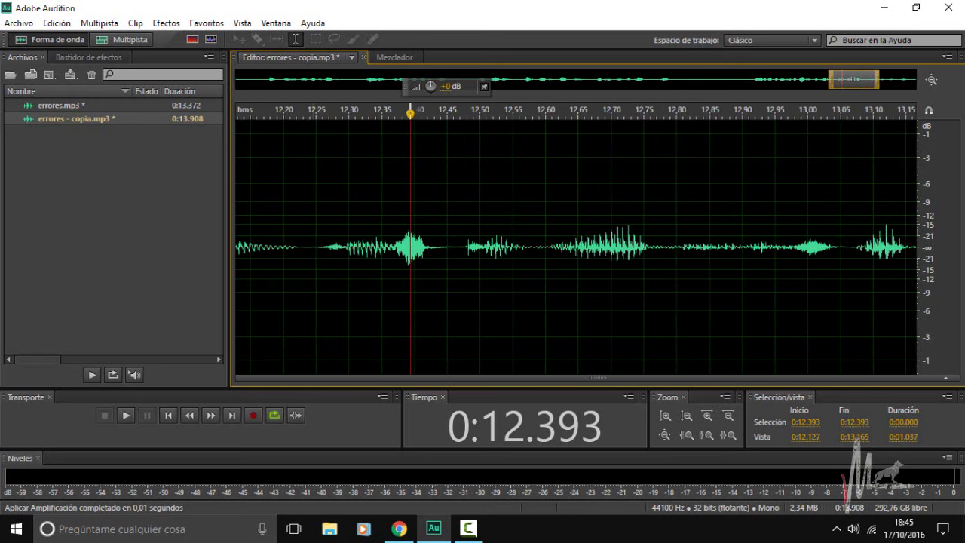
left_click(323, 249)
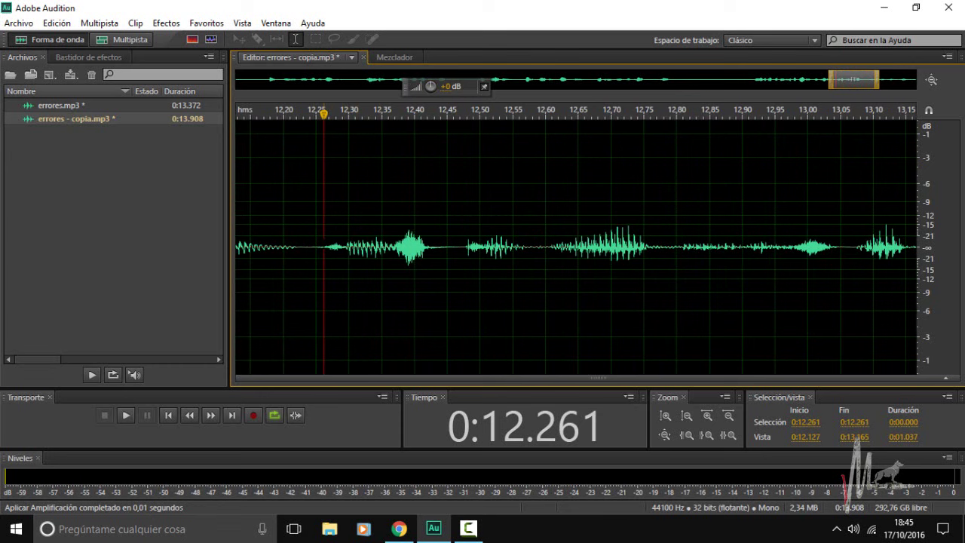
scroll(533, 249, "down", 2)
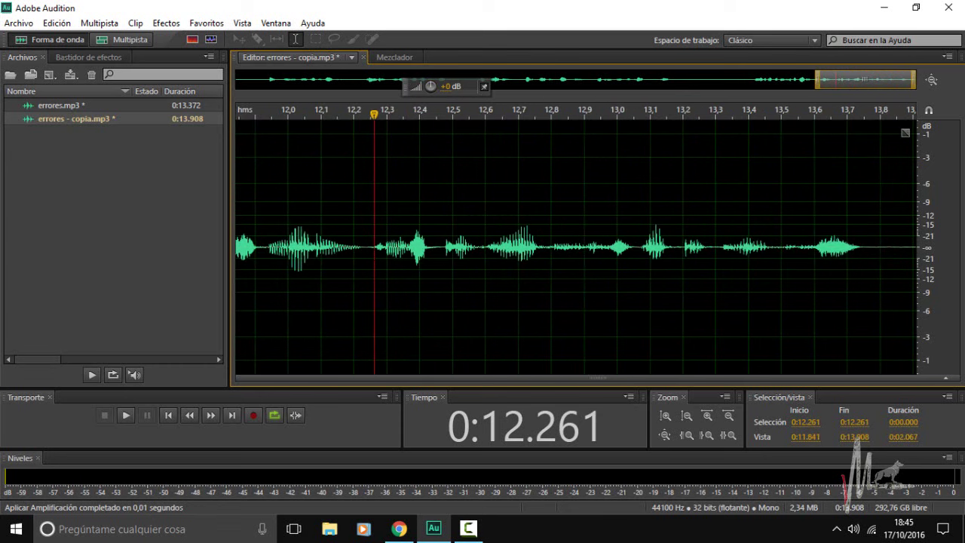
scroll(576, 249, "down", 2)
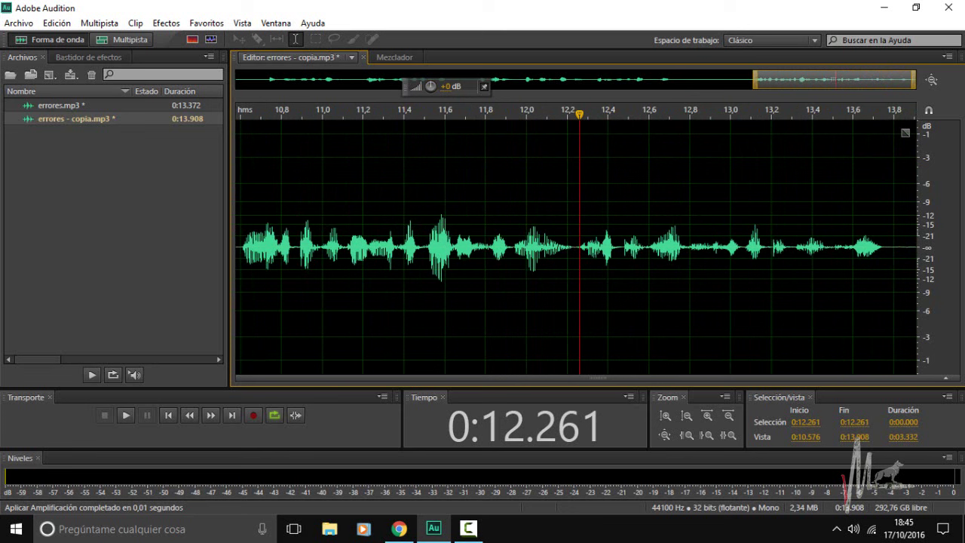
scroll(576, 248, "down", 1)
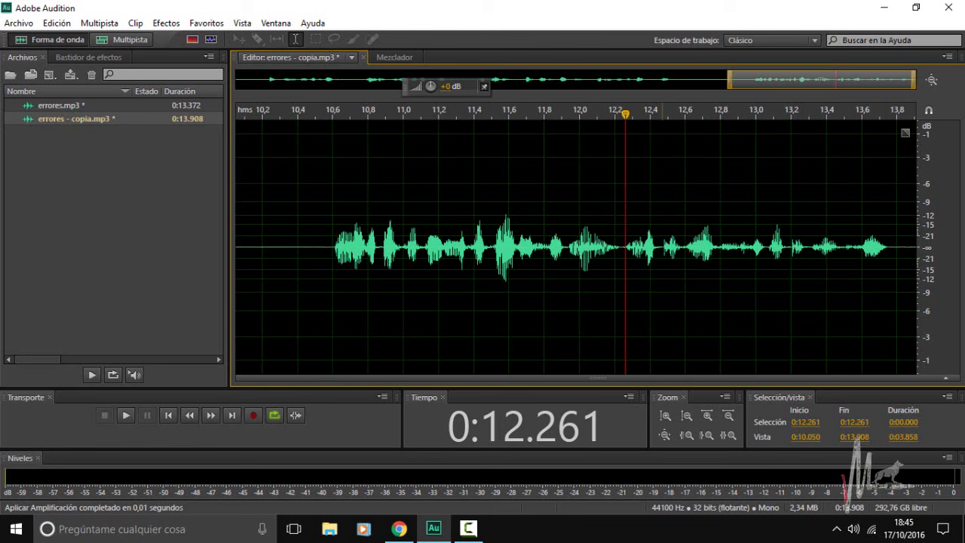
scroll(664, 112, "up", 4)
scroll(663, 111, "up", 4)
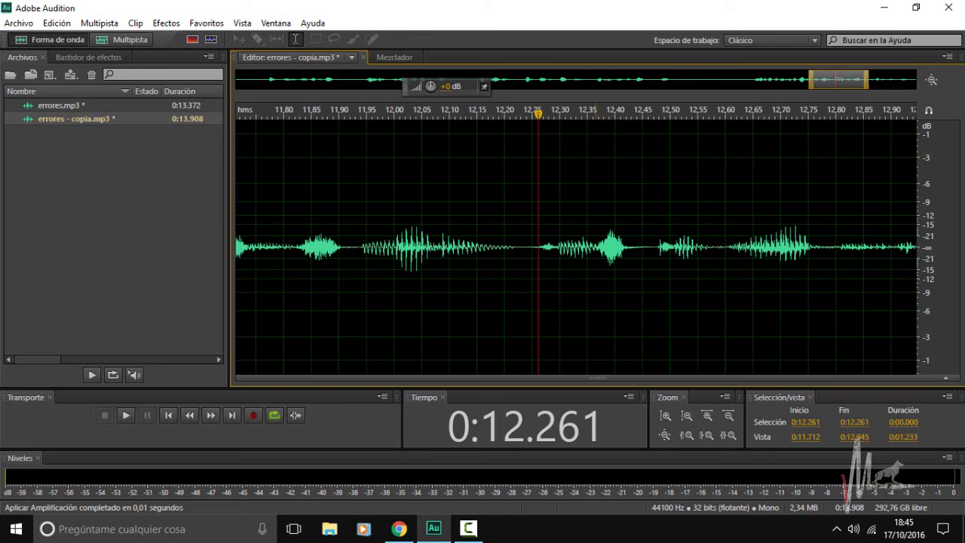
scroll(598, 112, "up", 2)
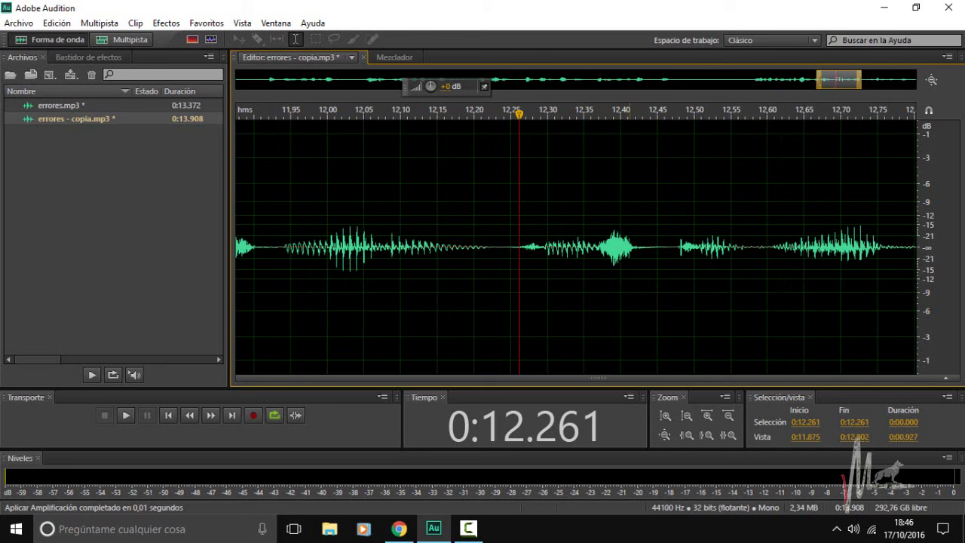
scroll(579, 111, "down", 2)
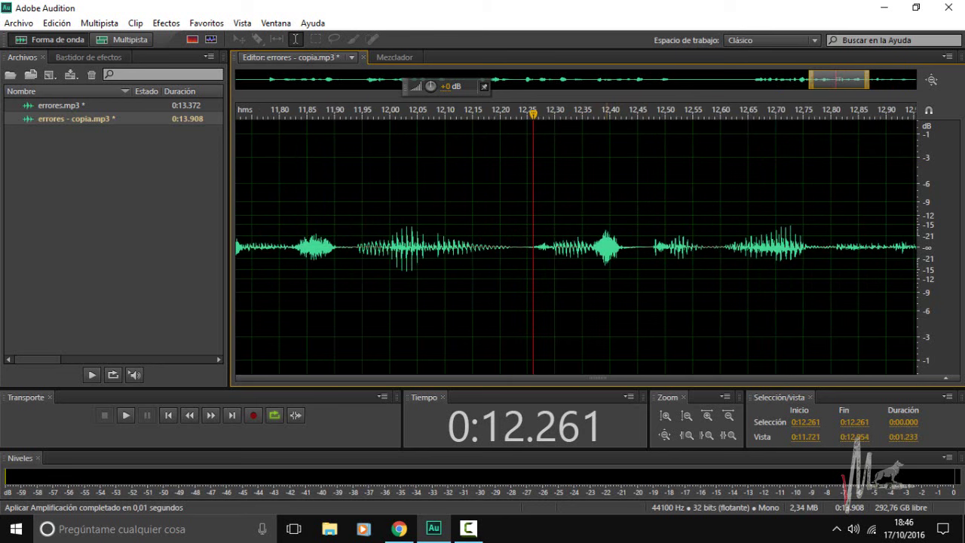
scroll(610, 111, "up", 2)
key("space")
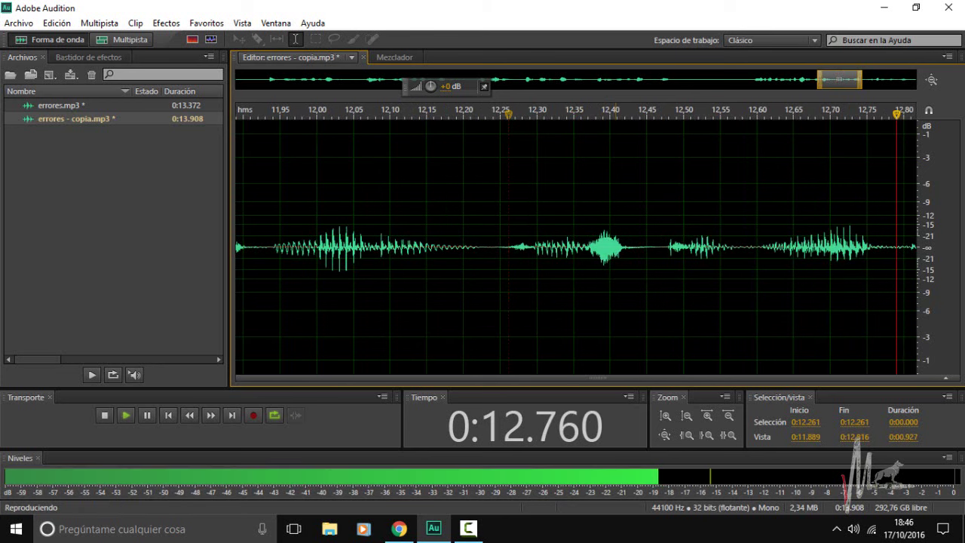
key("space")
left_click_drag(484, 250, 667, 250)
key("space")
- Select the silent lead-in of the recording from 0:00.000 to 0:00.665 and play it
key("backslash")
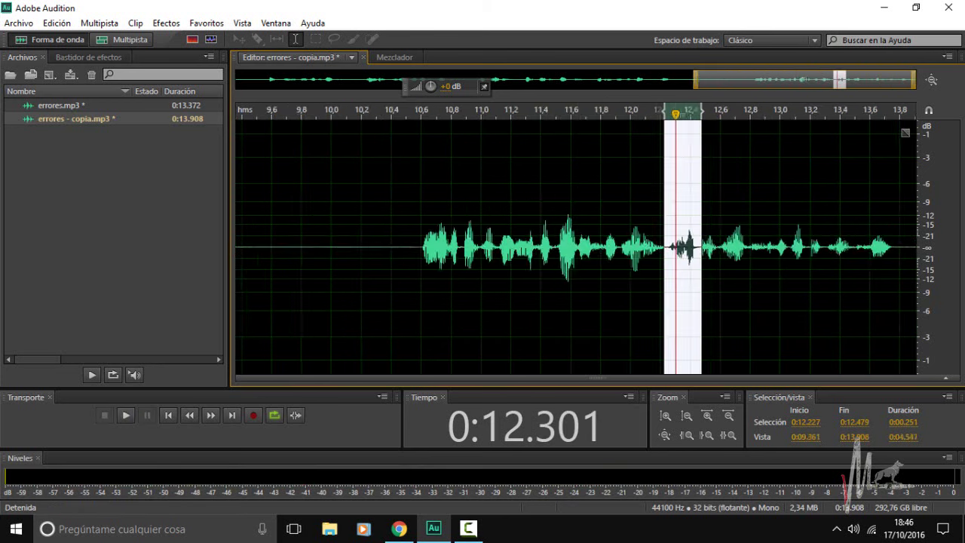
left_click(754, 253)
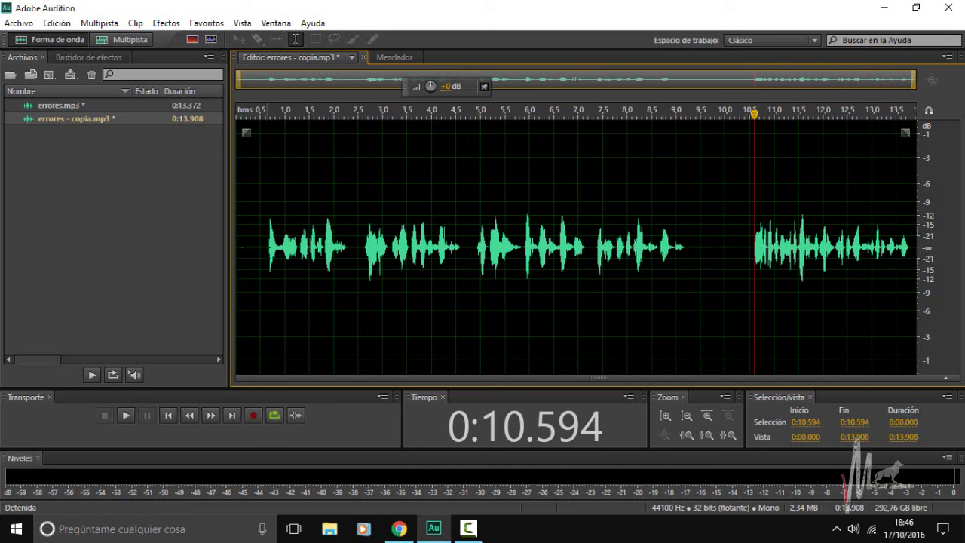
left_click_drag(268, 254, 235, 254)
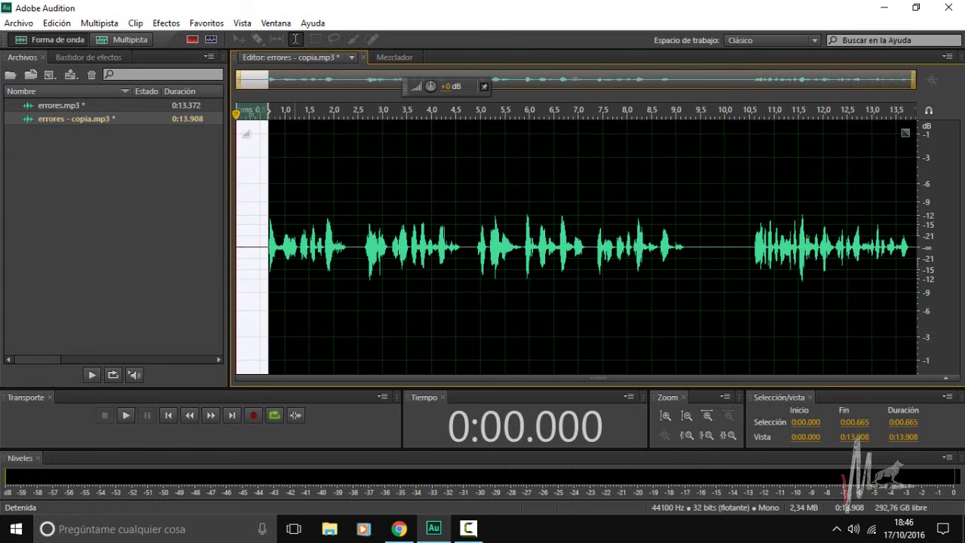
scroll(320, 102, "up", 5)
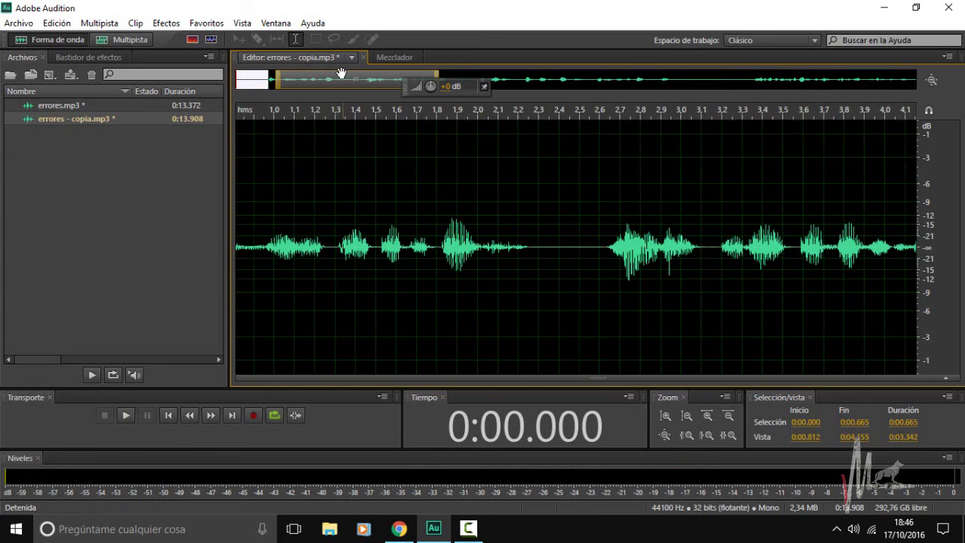
left_click_drag(341, 72, 302, 72)
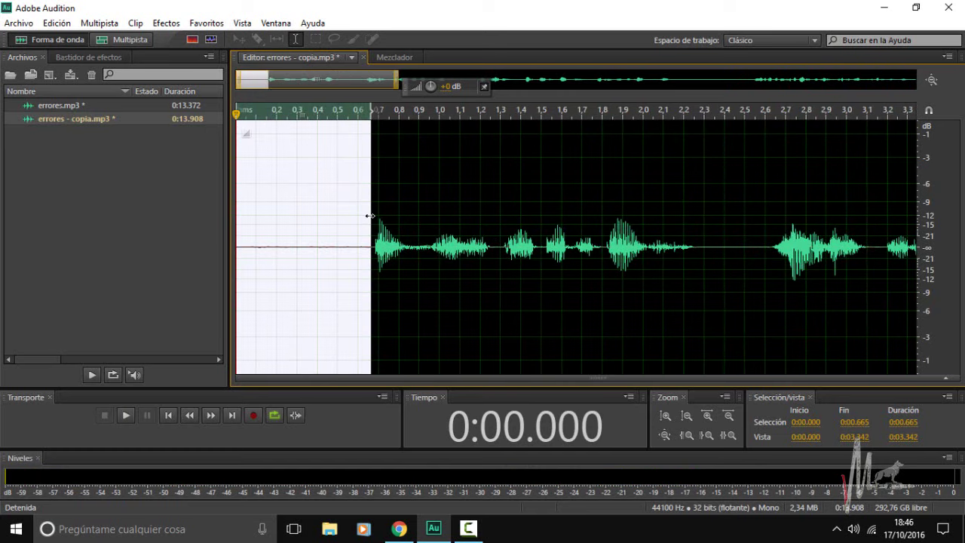
key("space")
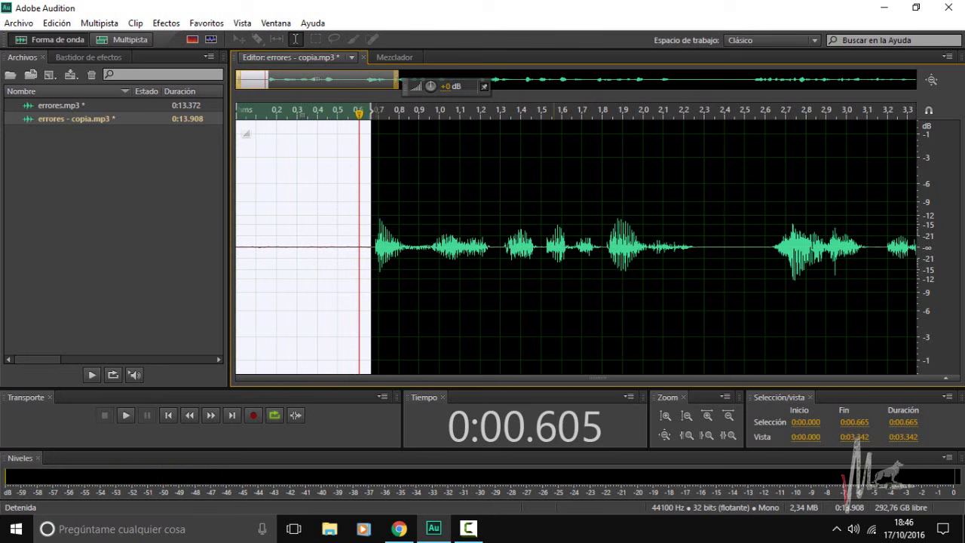
- Open the noise reduction process for the selected lead-in and set its FFT size to 16384
left_click(166, 23)
mouse_move(319, 273)
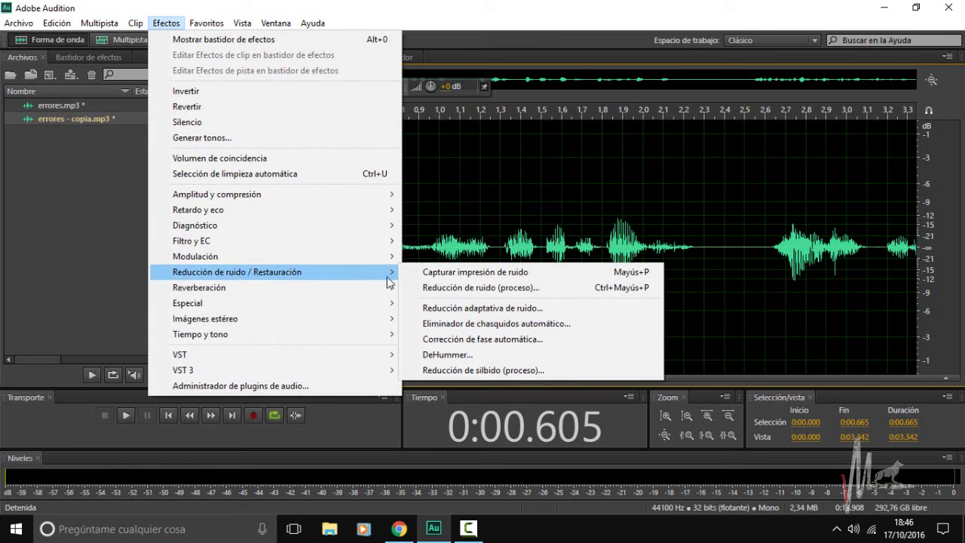
left_click(470, 290)
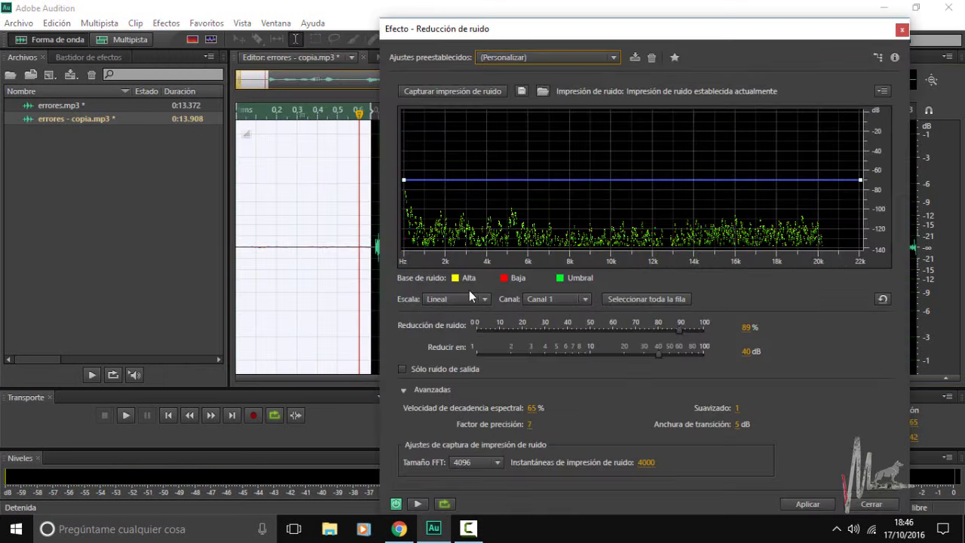
left_click(480, 463)
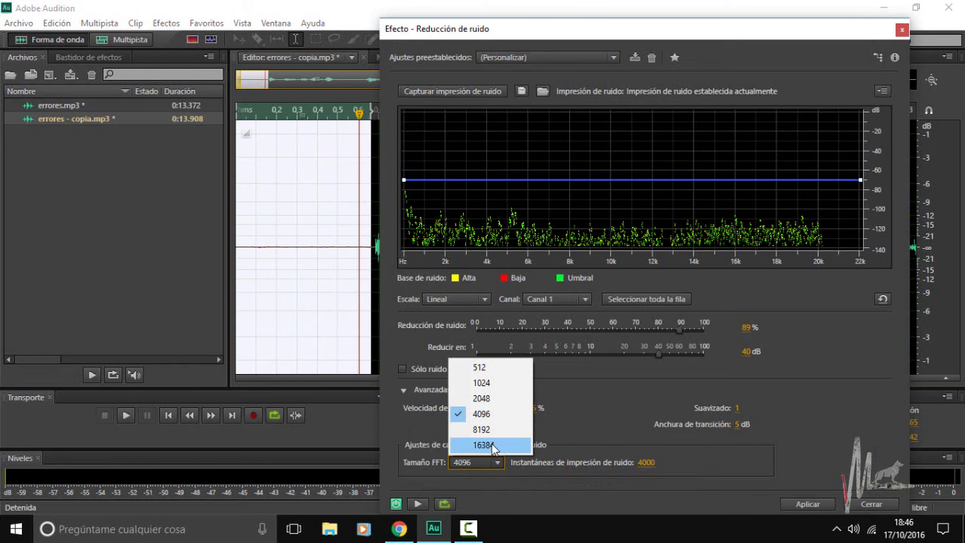
left_click(482, 444)
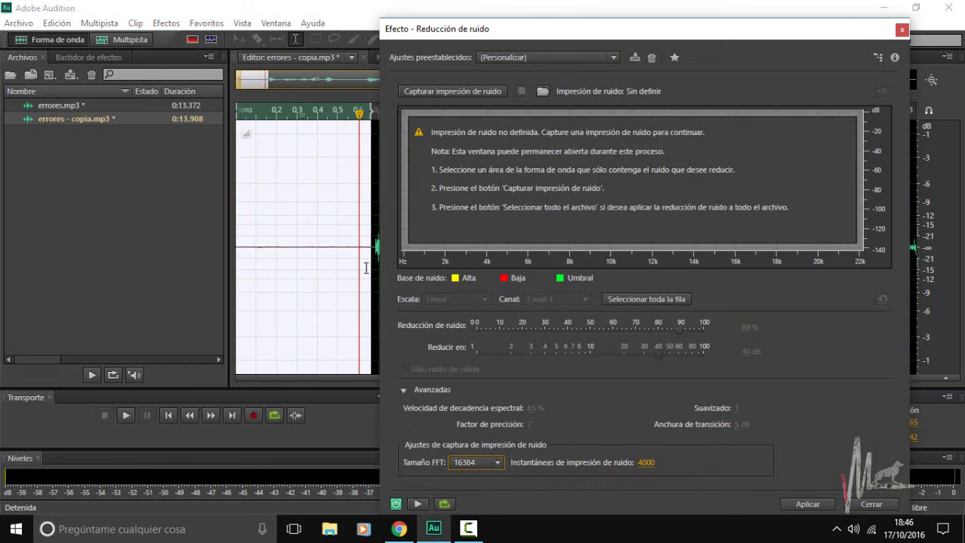
- Capture a noise print from the selected silent lead-in
left_click(166, 23)
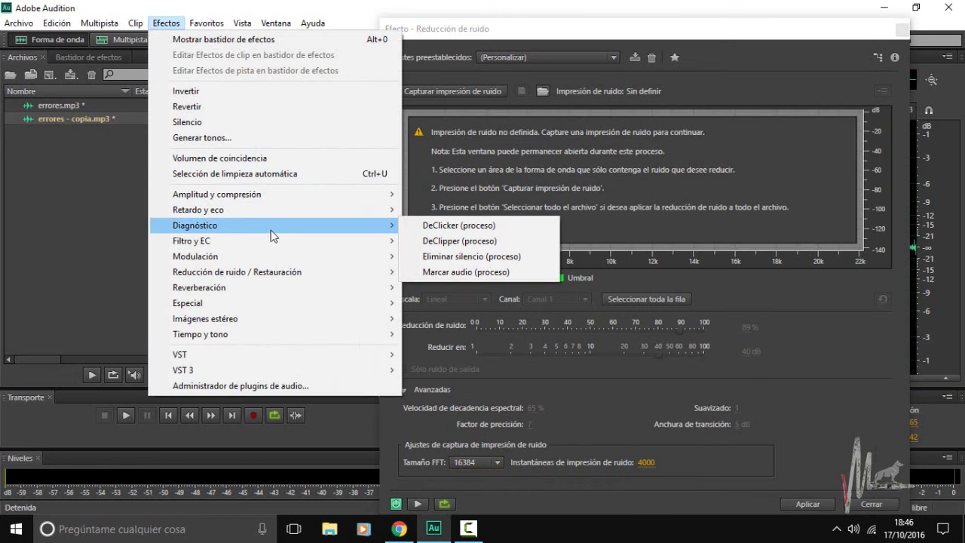
mouse_move(301, 244)
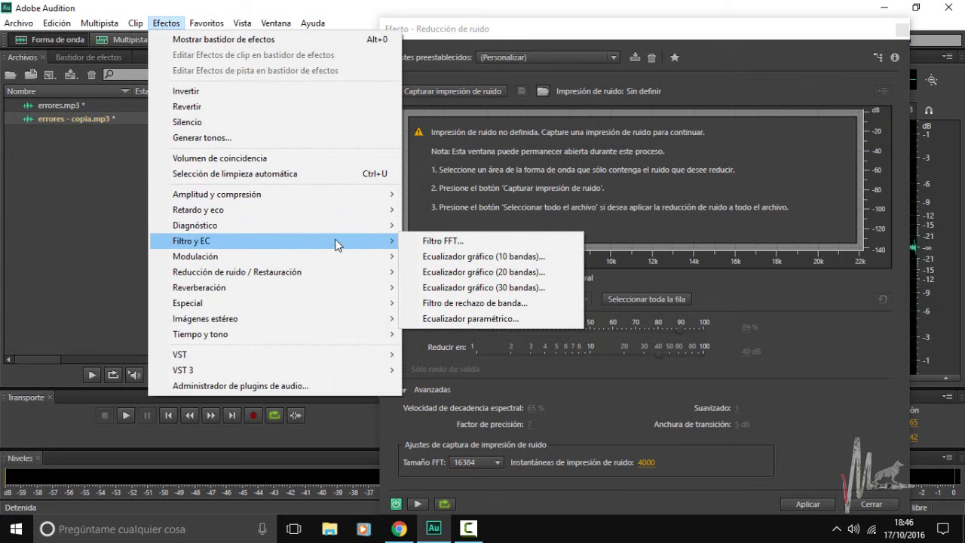
mouse_move(377, 272)
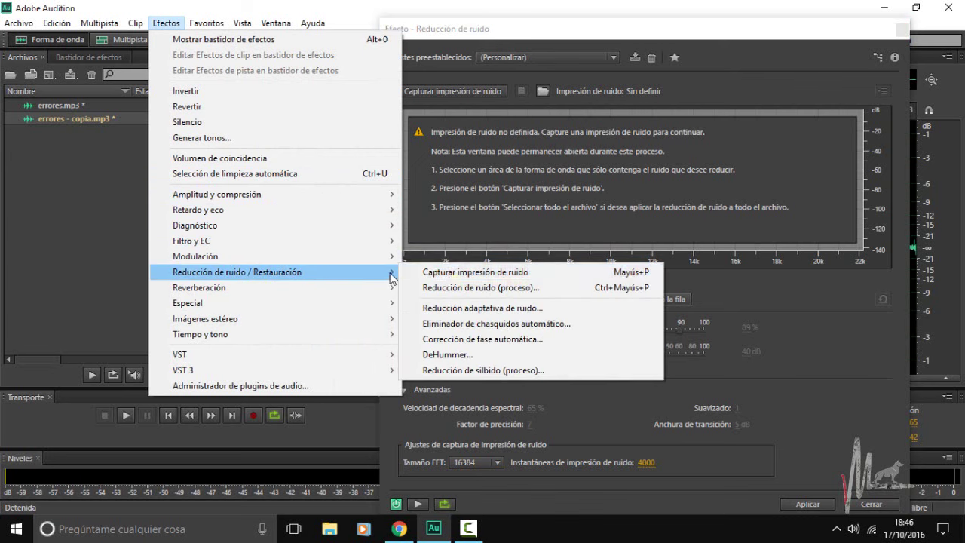
left_click(449, 276)
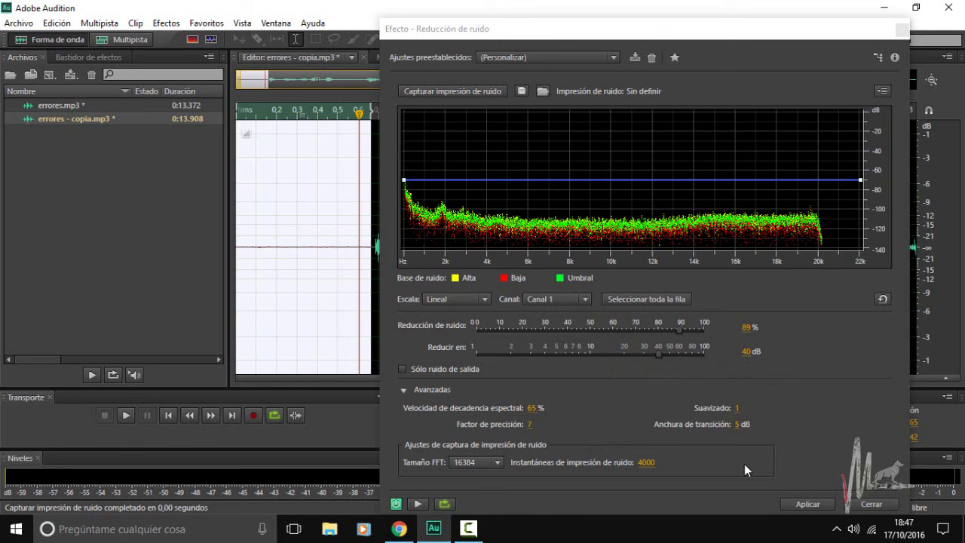
- Select the whole recording and apply the noise reduction to it
left_click(273, 217)
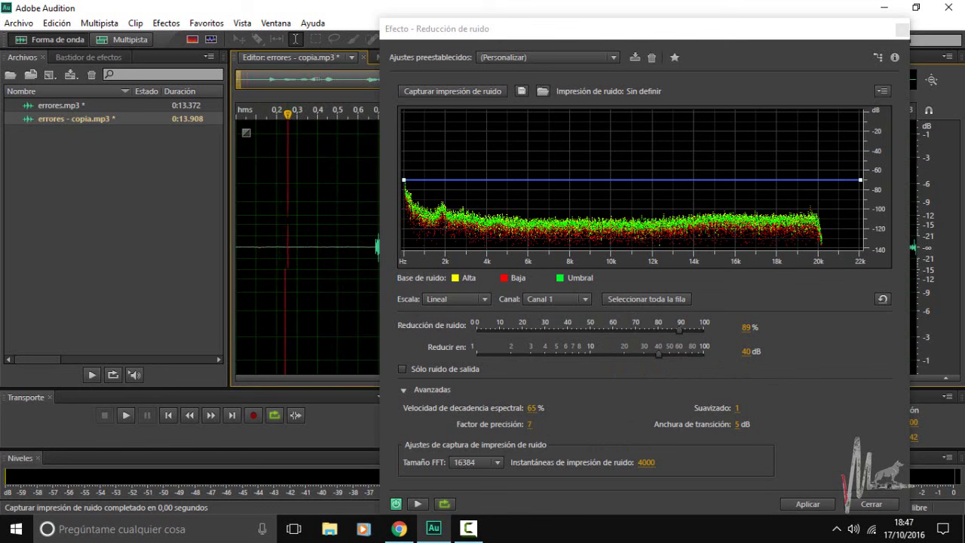
double_click(288, 218)
scroll(287, 219, "down", 5)
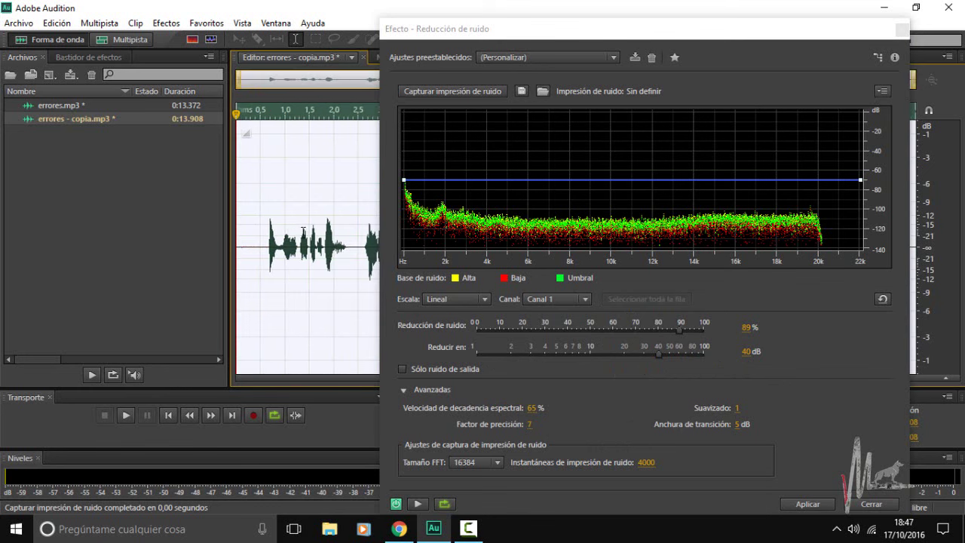
left_click(821, 504)
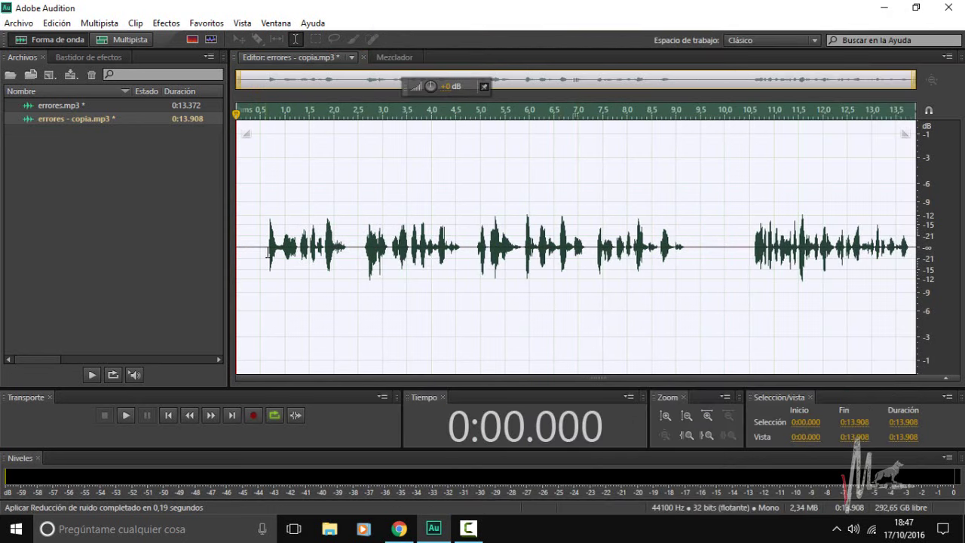
- Select the silent lead-in from 0:00.000 to 0:00.646 and play it
left_click_drag(270, 254, 230, 257)
scroll(270, 254, "up", 8)
left_click_drag(445, 279, 410, 280)
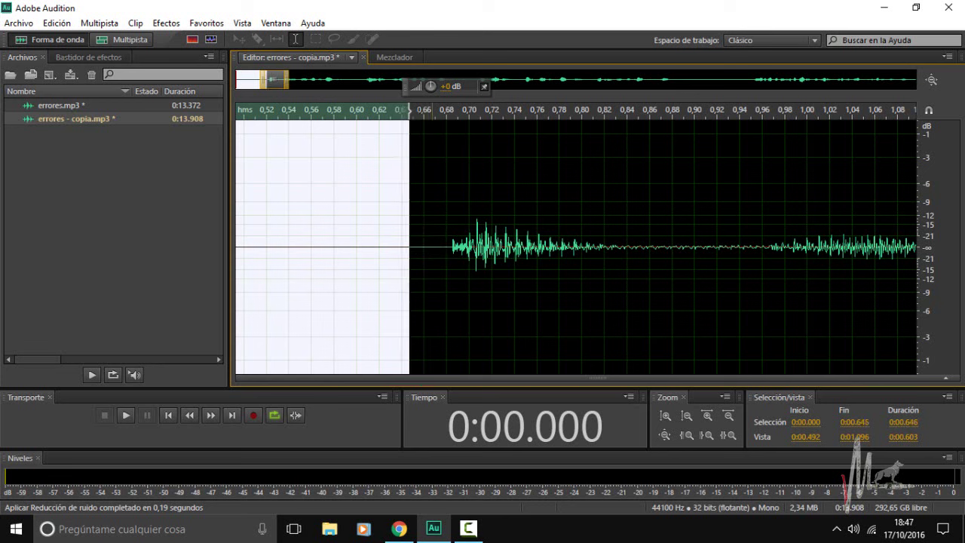
key("space")
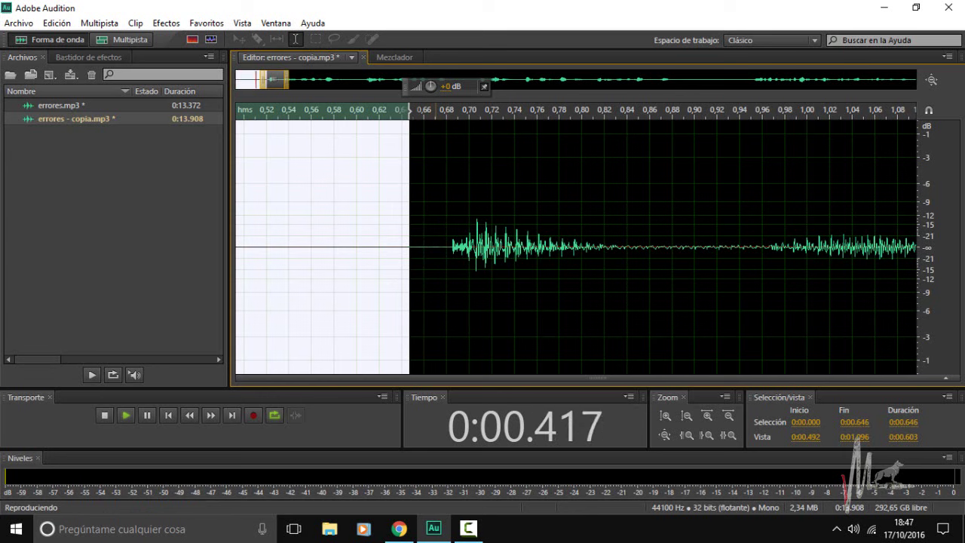
scroll(414, 252, "down", 3)
scroll(299, 274, "down", 3)
key("space")
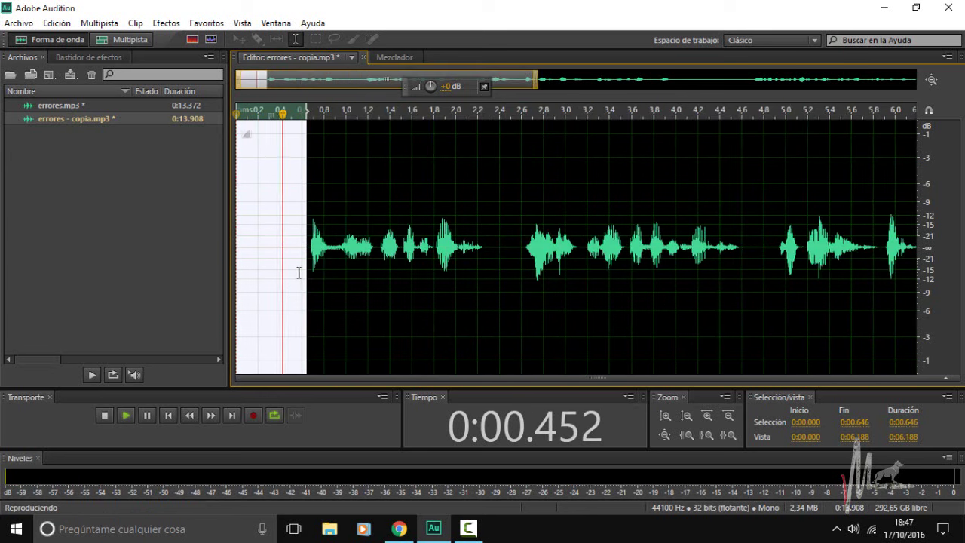
- Reopen the noise reduction process for the lead-in and set its FFT size to 4096
left_click(166, 22)
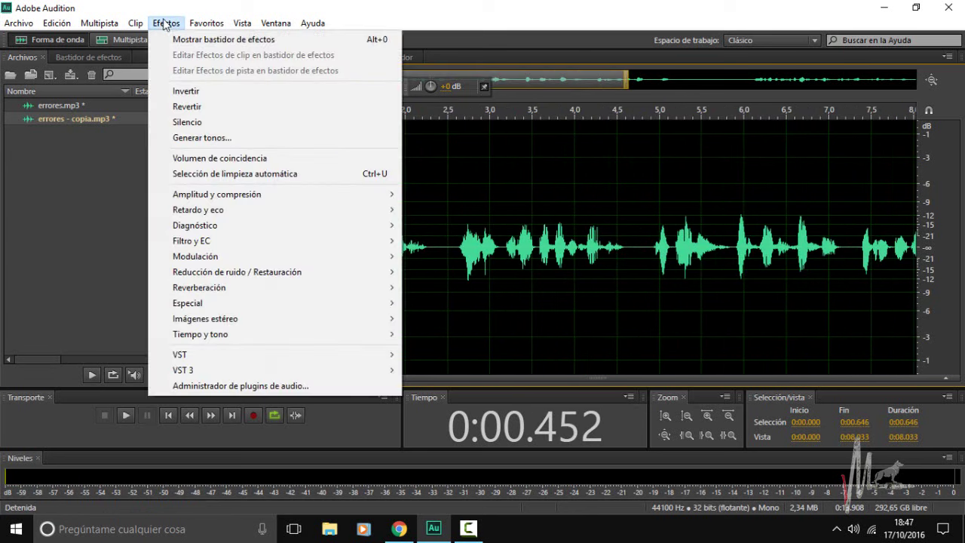
mouse_move(259, 224)
mouse_move(271, 273)
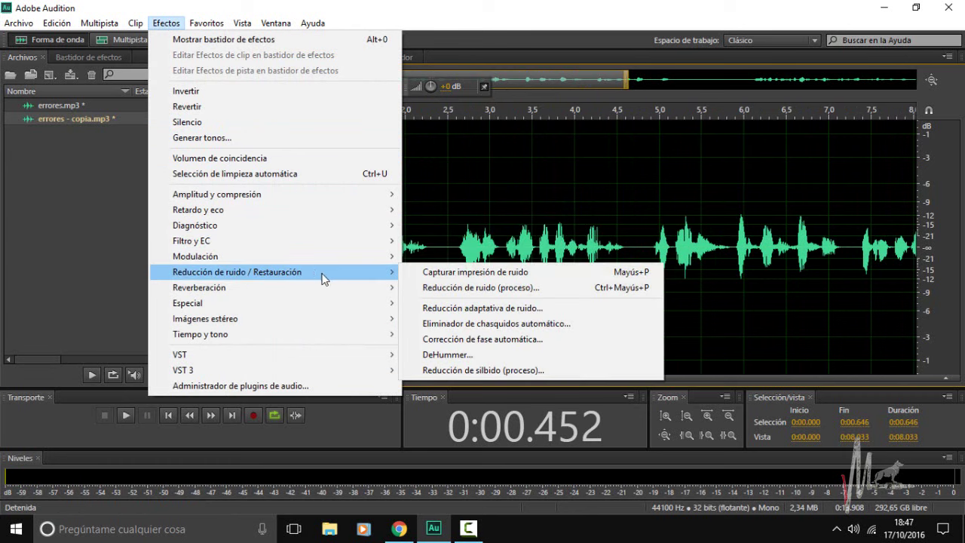
left_click(463, 288)
left_click(489, 460)
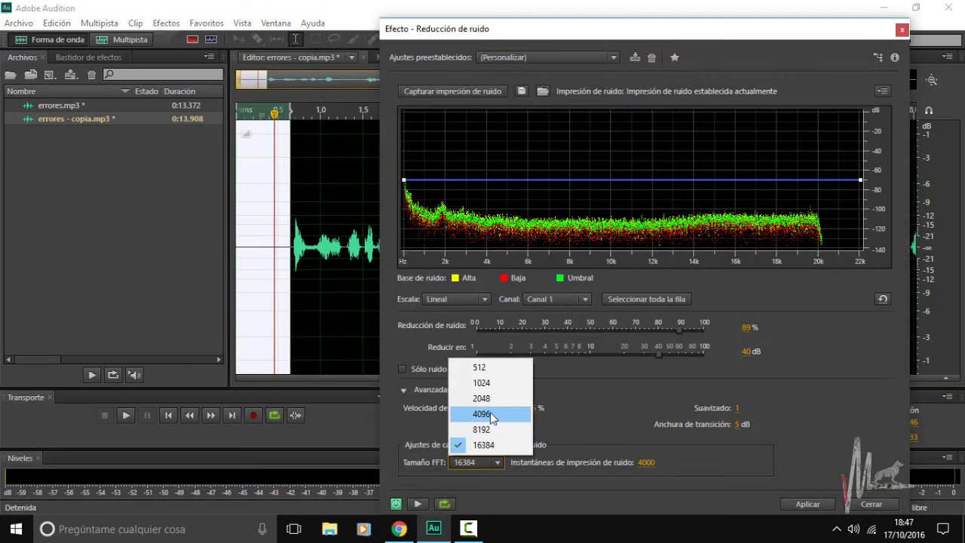
left_click(490, 415)
- Capture a new noise print from the lead-in and apply the noise reduction to the whole recording
left_click(174, 23)
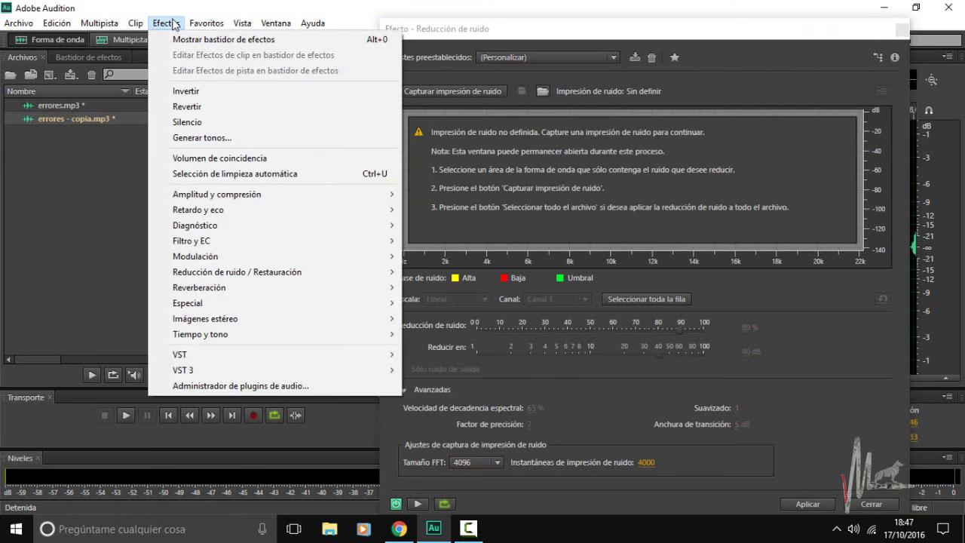
mouse_move(267, 260)
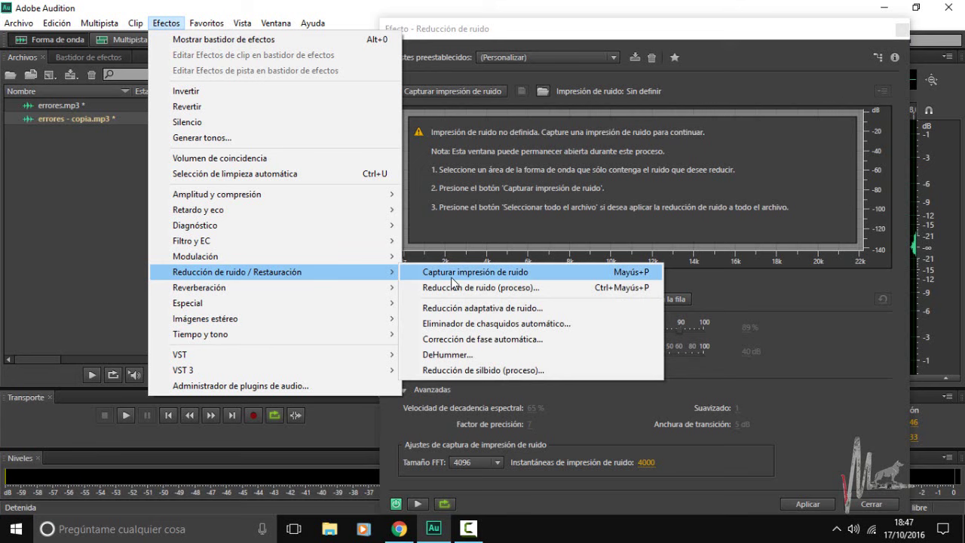
left_click(454, 276)
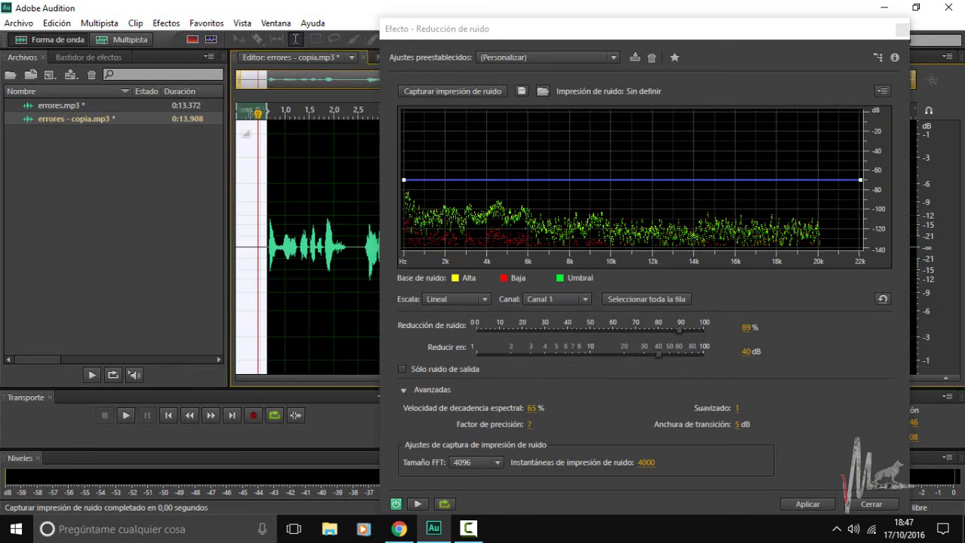
double_click(341, 295)
left_click(806, 504)
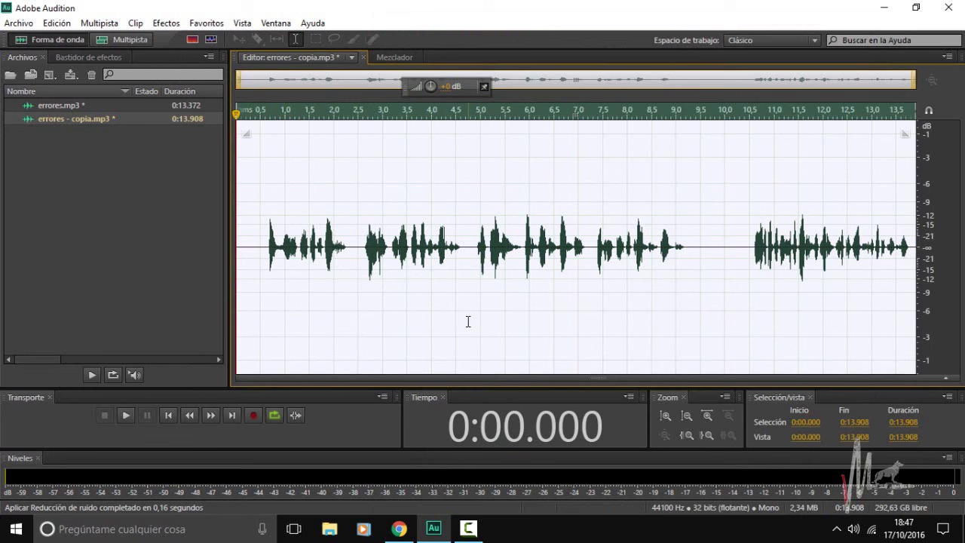
- Play the cleaned recording from 0:00.521 through the first two phrases
mouse_move(258, 249)
left_mouse_down()
mouse_move(282, 248)
mouse_move(259, 249)
left_mouse_up()
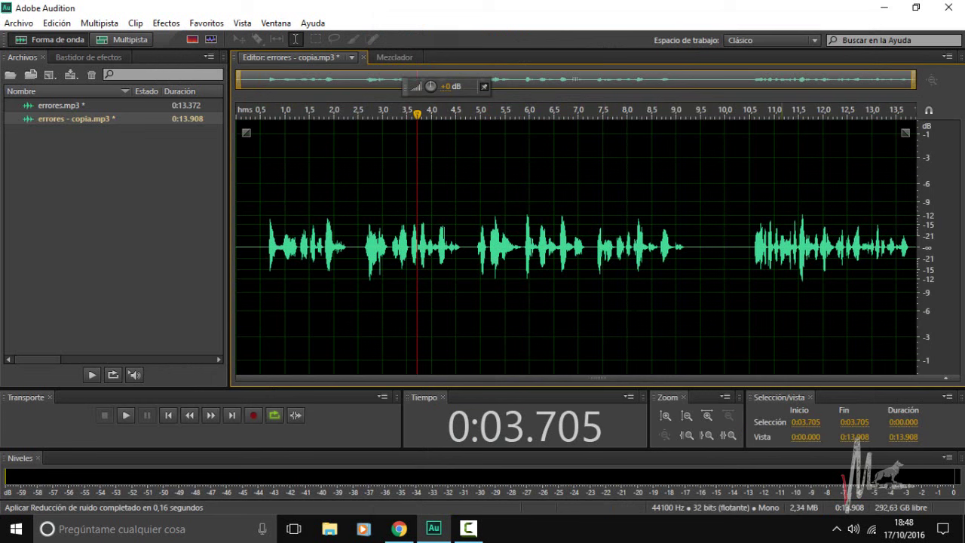
left_click(261, 249)
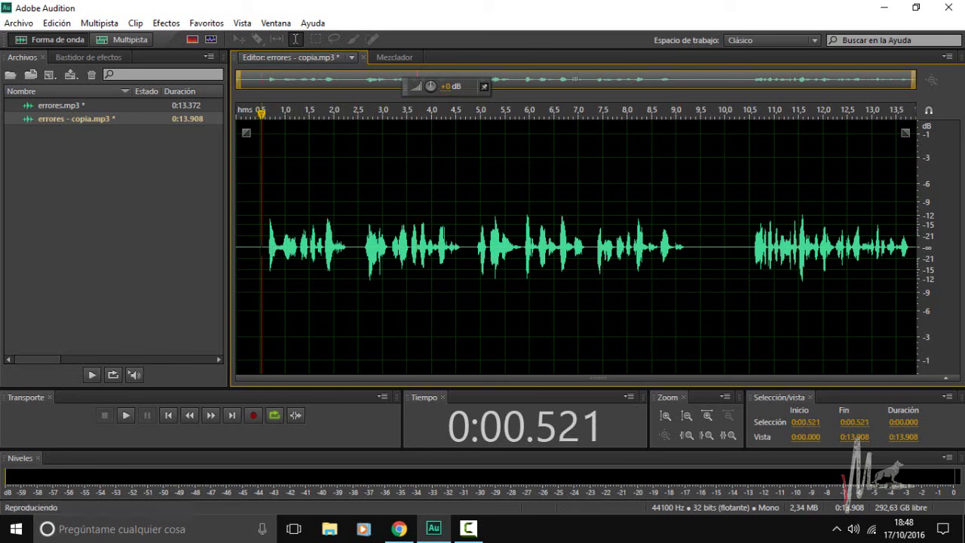
key("space")
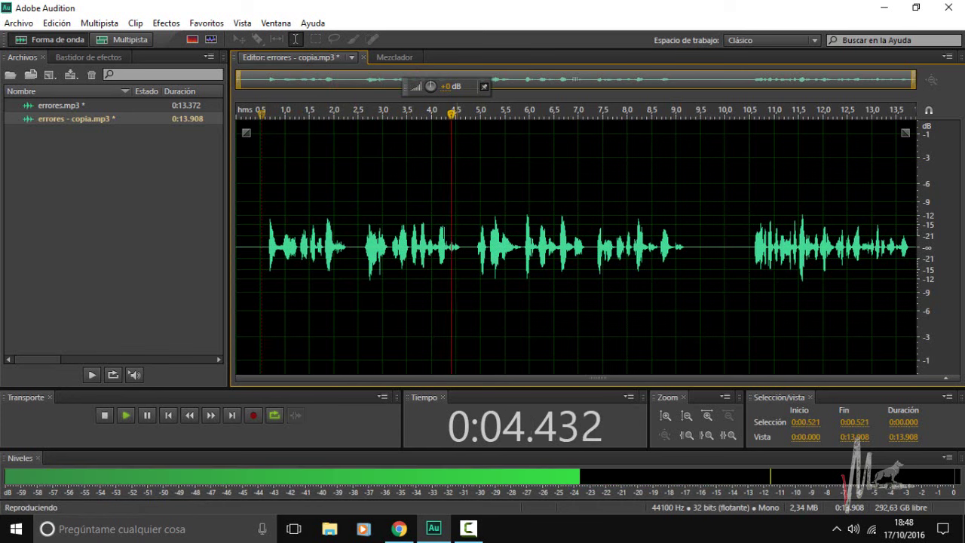
key("space")
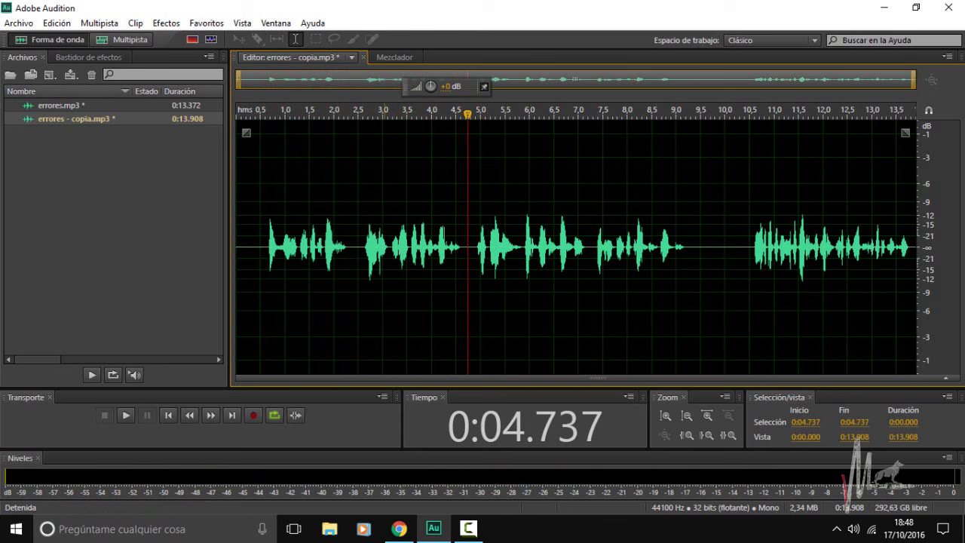
- Select from 0:00.492 to the end and apply the 30-band graphic equalizer with the preset Voz principal – Presencia y claridad
left_click_drag(262, 113, 940, 279)
left_click(166, 22)
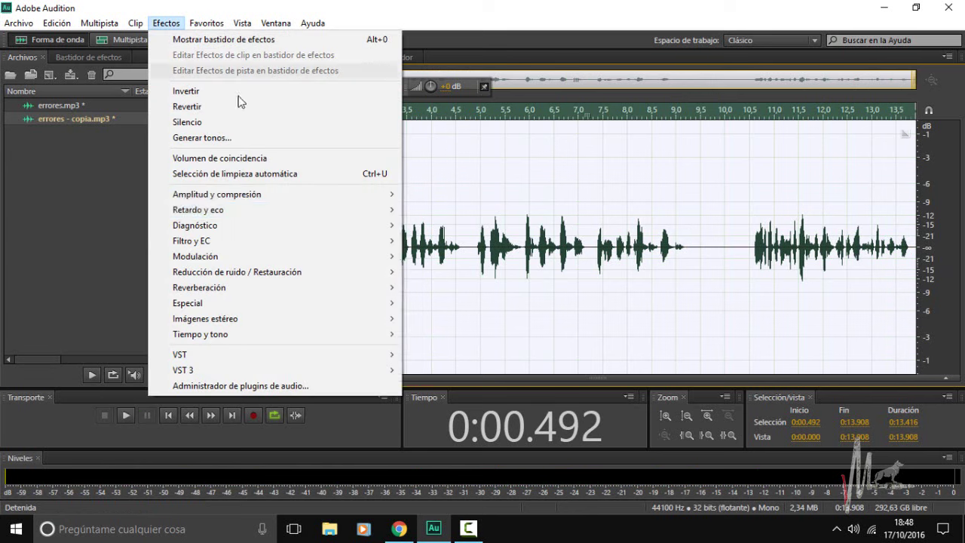
mouse_move(326, 196)
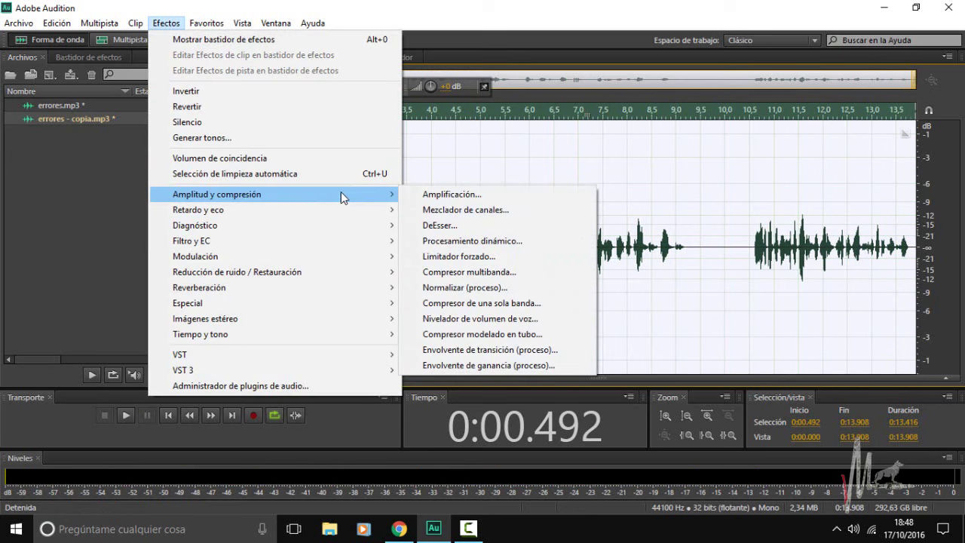
mouse_move(369, 242)
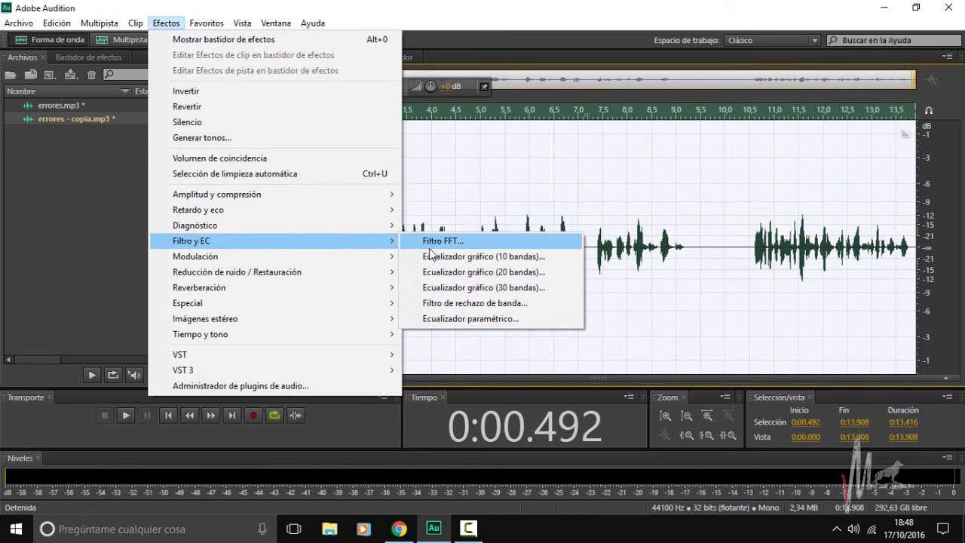
left_click(498, 287)
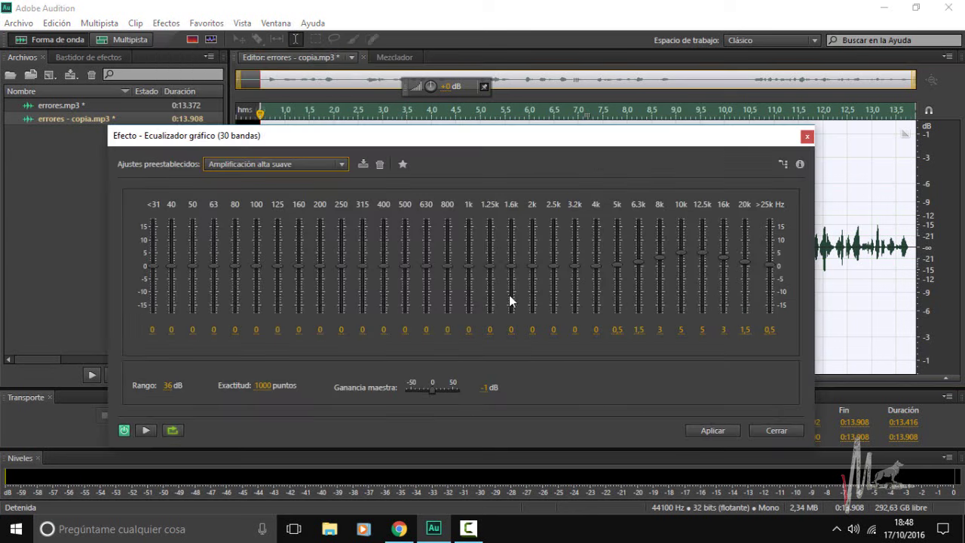
left_click(334, 165)
left_click(435, 506)
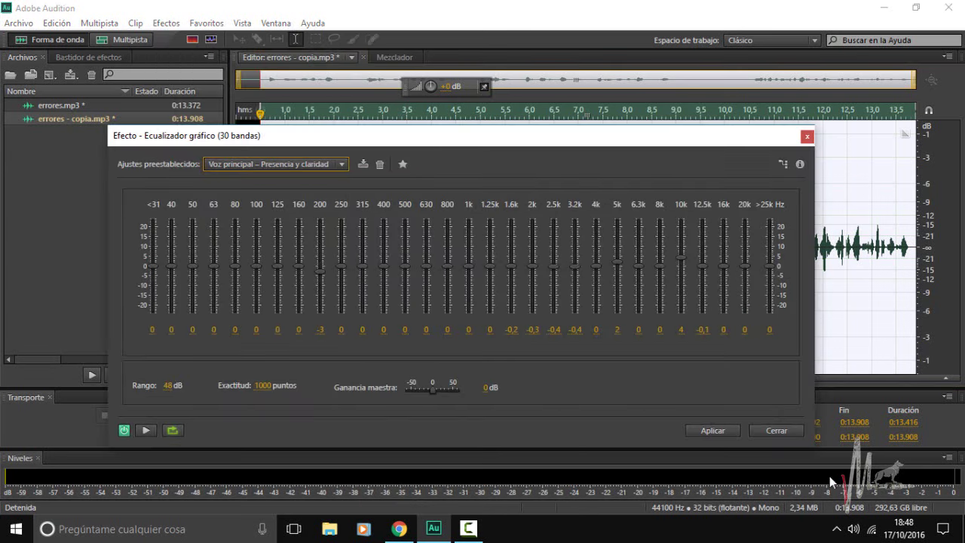
left_click(709, 428)
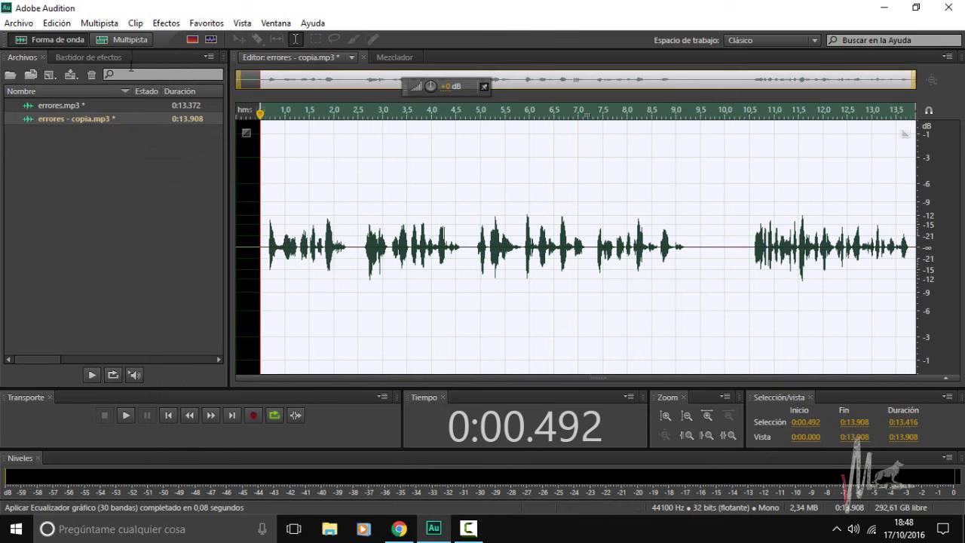
- Apply the 30-band graphic equalizer to the selection with the preset Amplificación alta suave
left_click(166, 23)
mouse_move(328, 281)
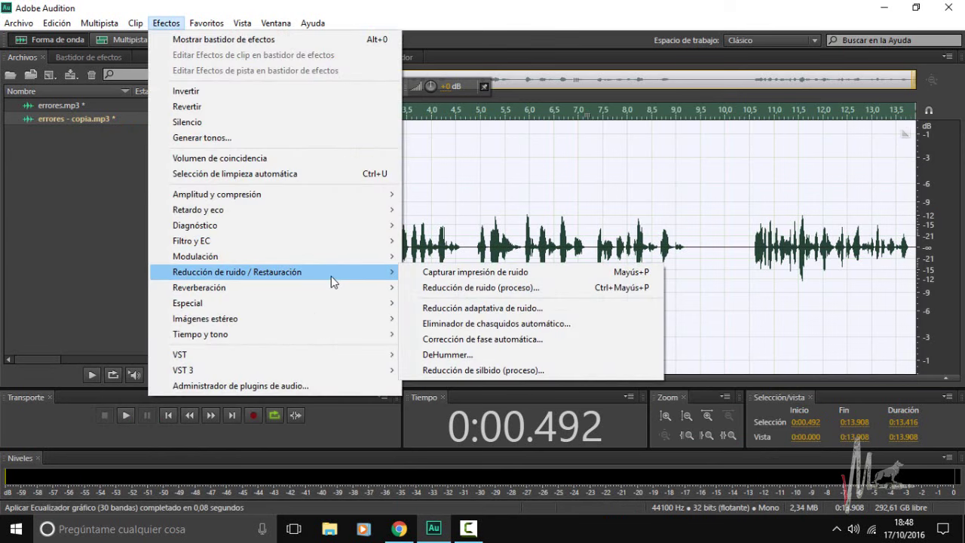
mouse_move(350, 242)
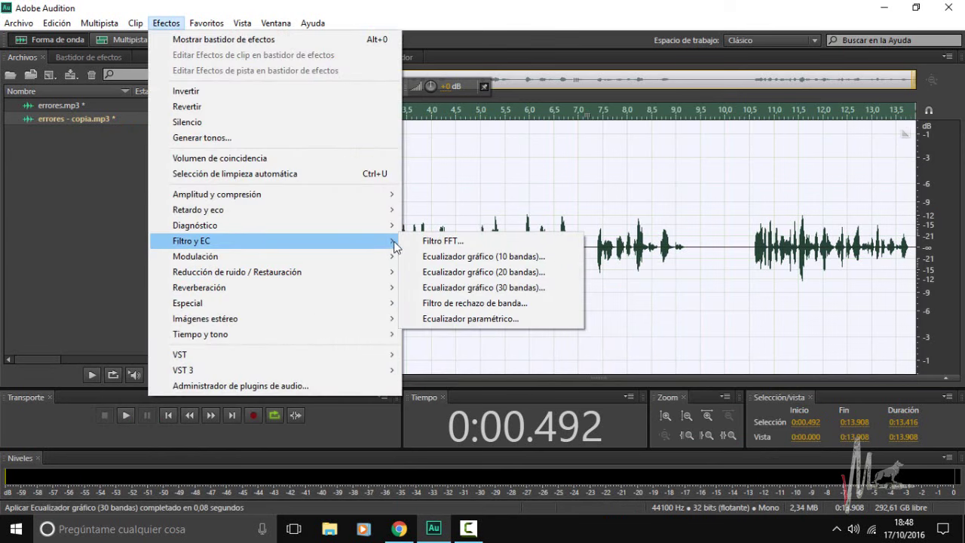
left_click(466, 288)
left_click(284, 169)
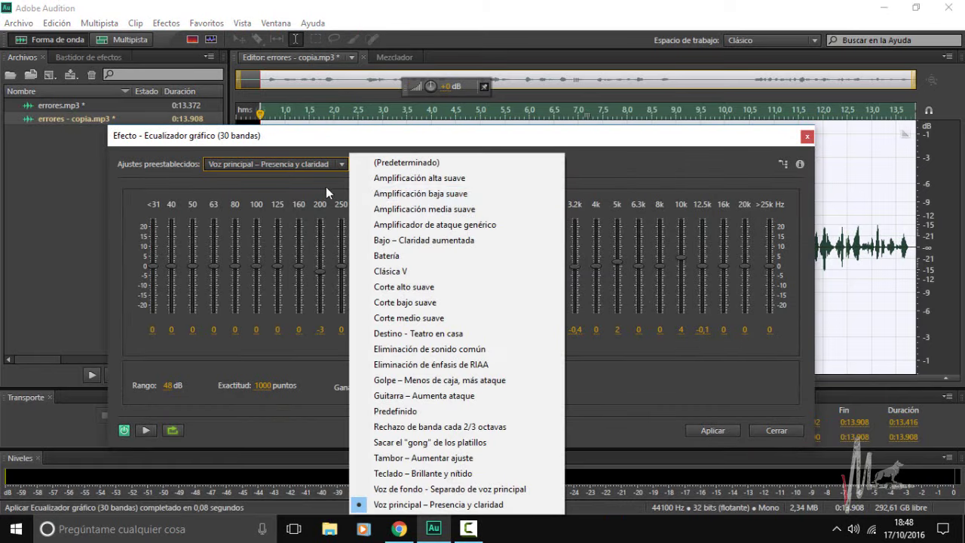
left_click(383, 181)
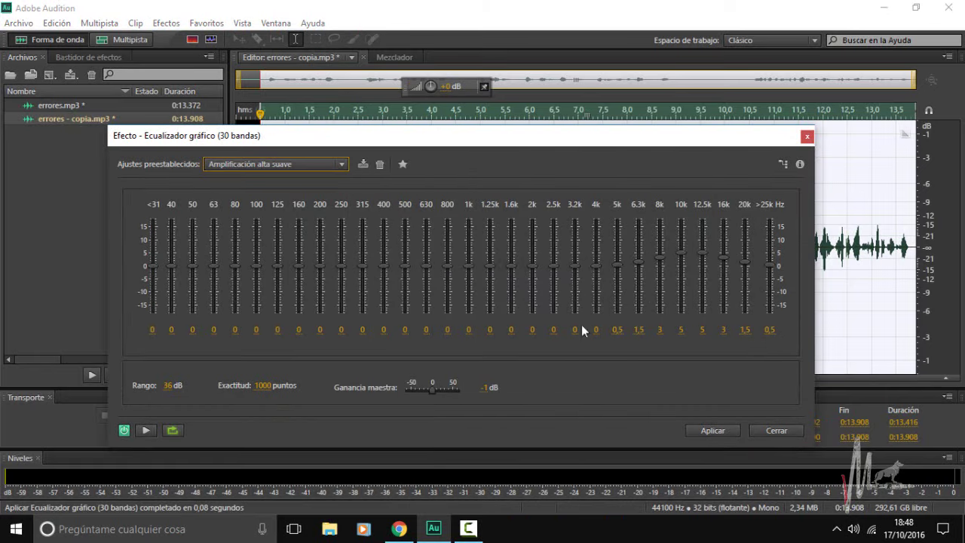
left_click(722, 436)
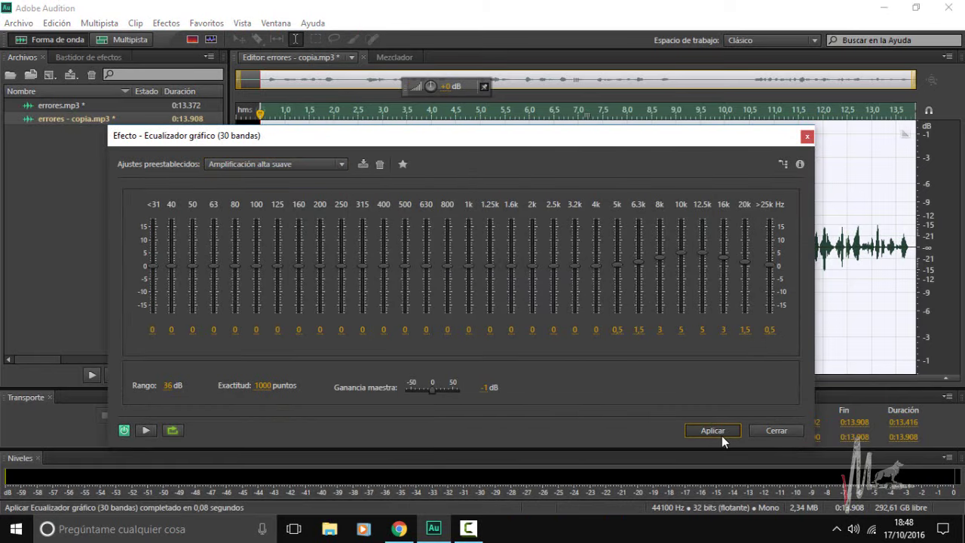
left_click(722, 435)
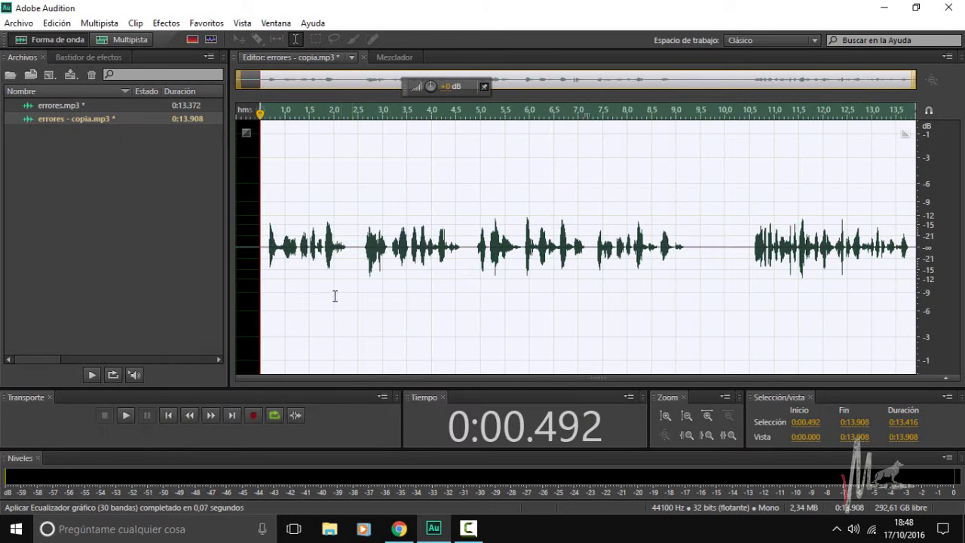
left_click(166, 22)
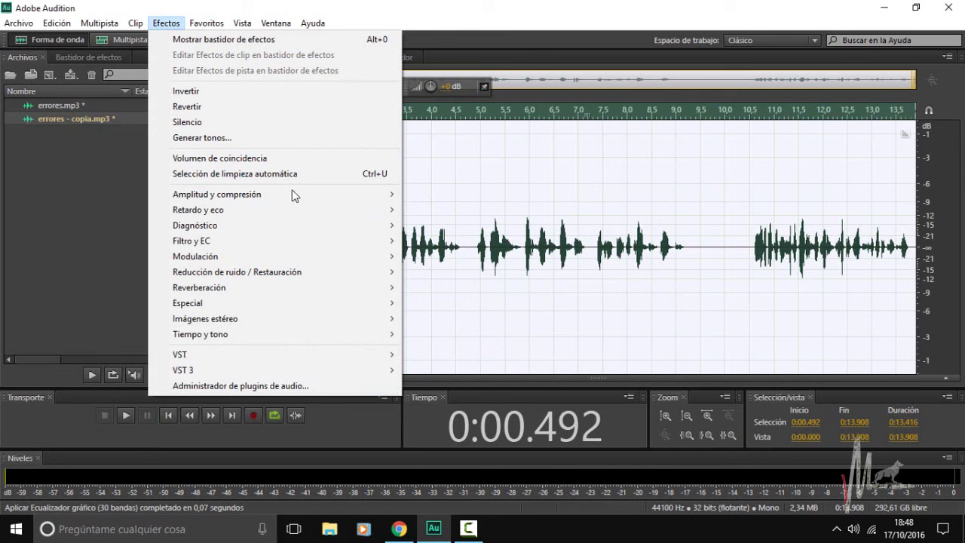
mouse_move(347, 249)
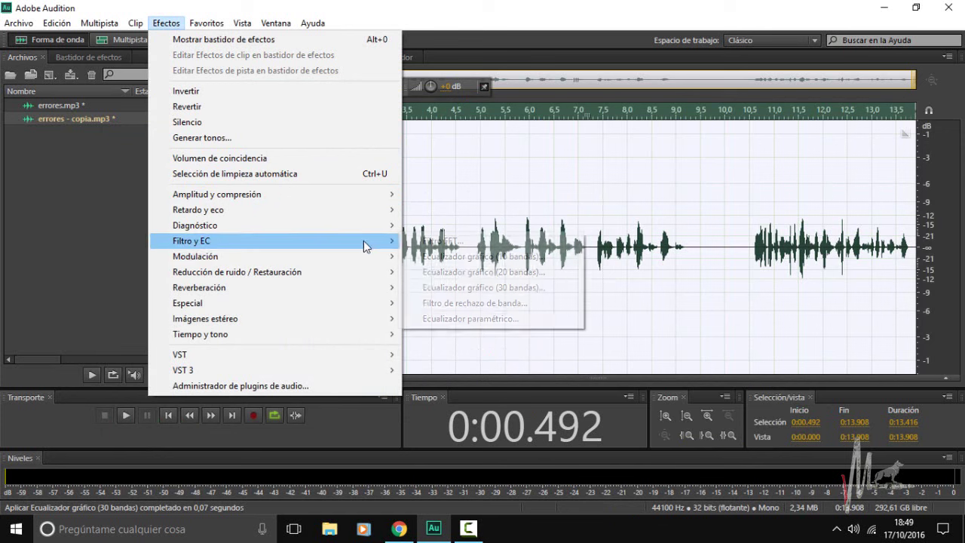
left_click(434, 256)
left_click(495, 191)
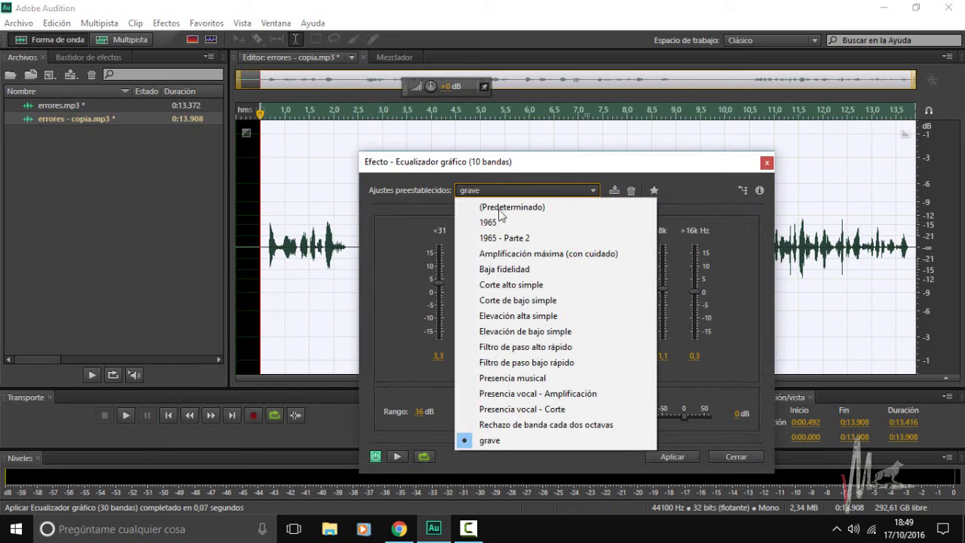
left_click(546, 331)
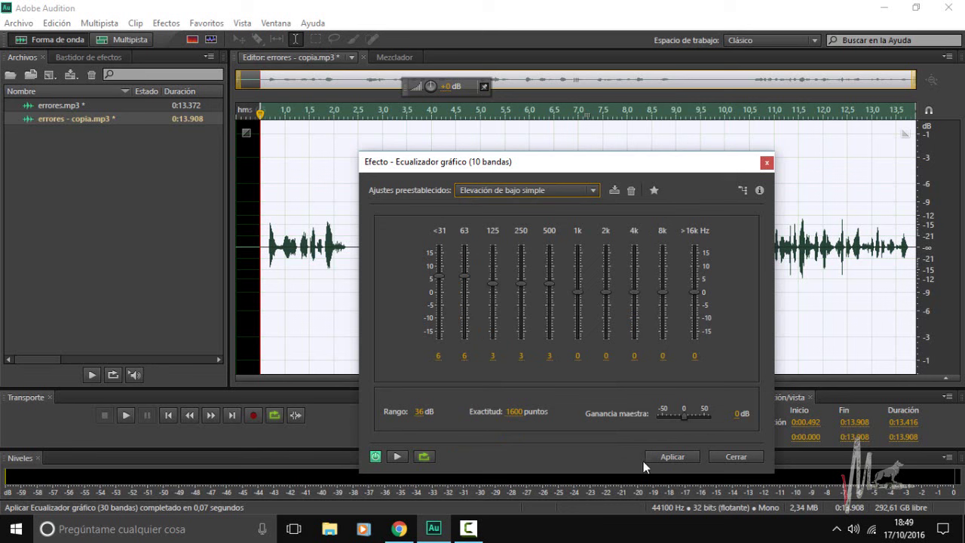
left_click(736, 457)
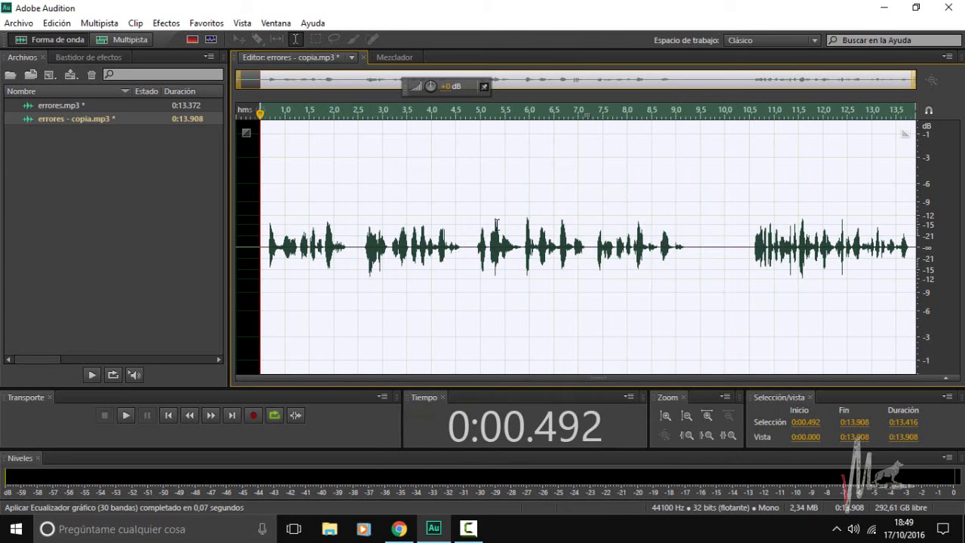
- Apply the multiband compressor to the selected voice with the preset Elevar voces
left_click(165, 23)
mouse_move(309, 198)
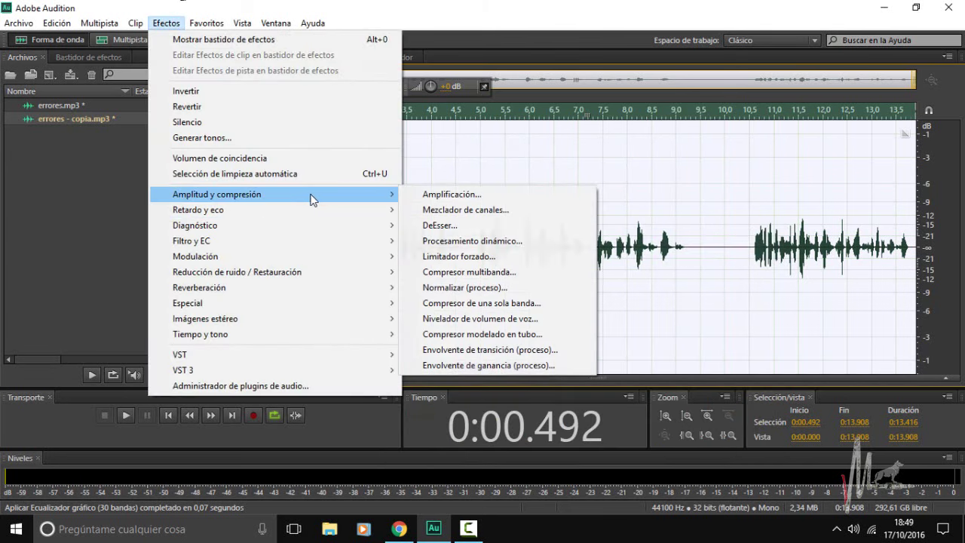
left_click(497, 273)
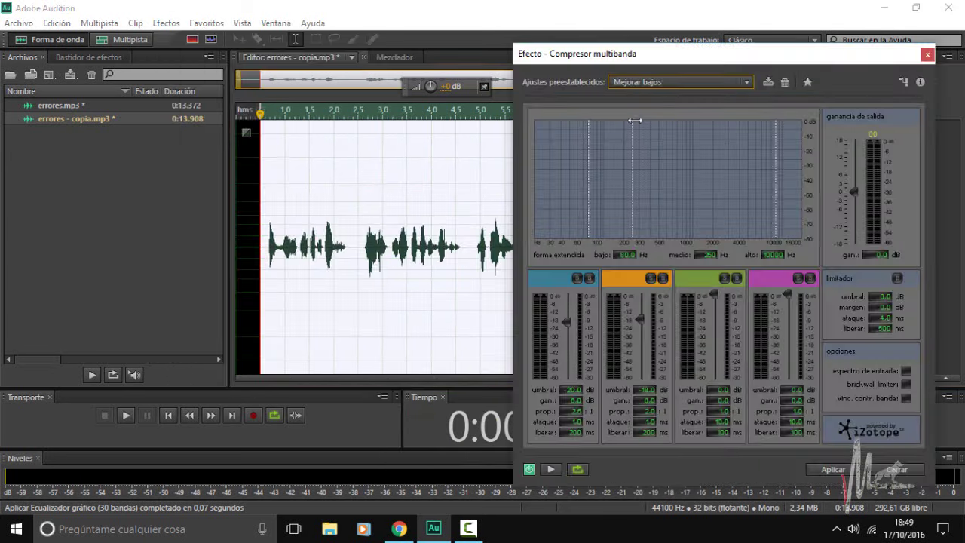
left_click(679, 81)
left_click(655, 191)
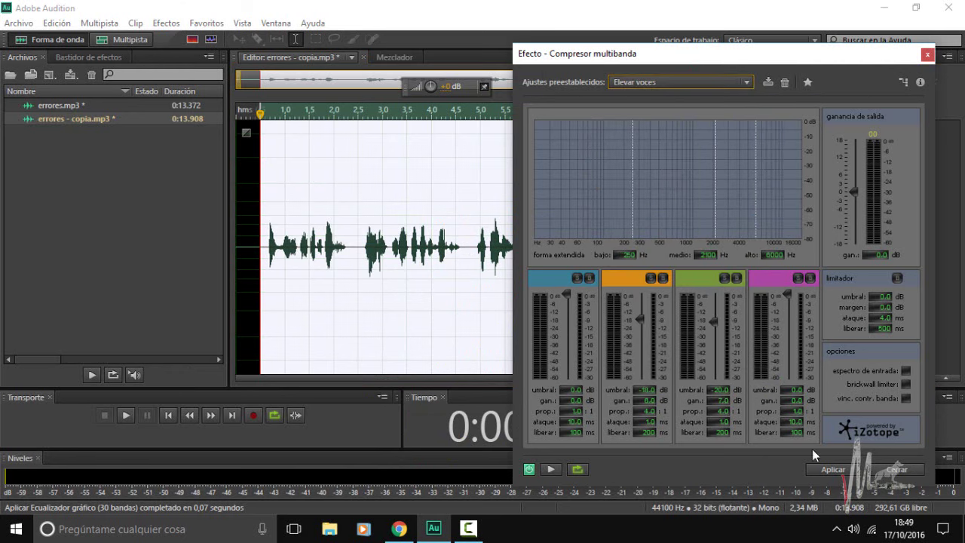
left_click(834, 469)
- Apply the multiband compressor to the same selection again with the preset Mejorar bajos
left_click(164, 23)
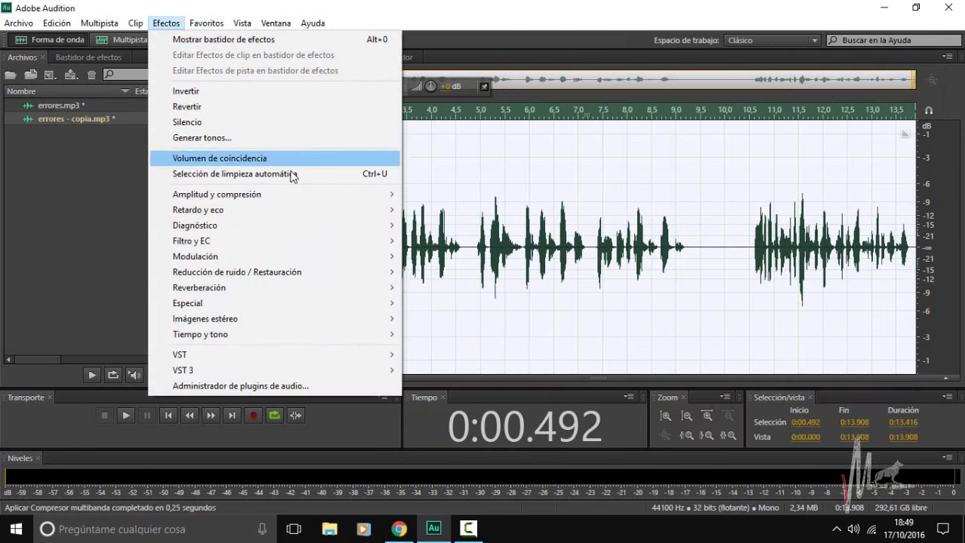
mouse_move(344, 194)
left_click(469, 271)
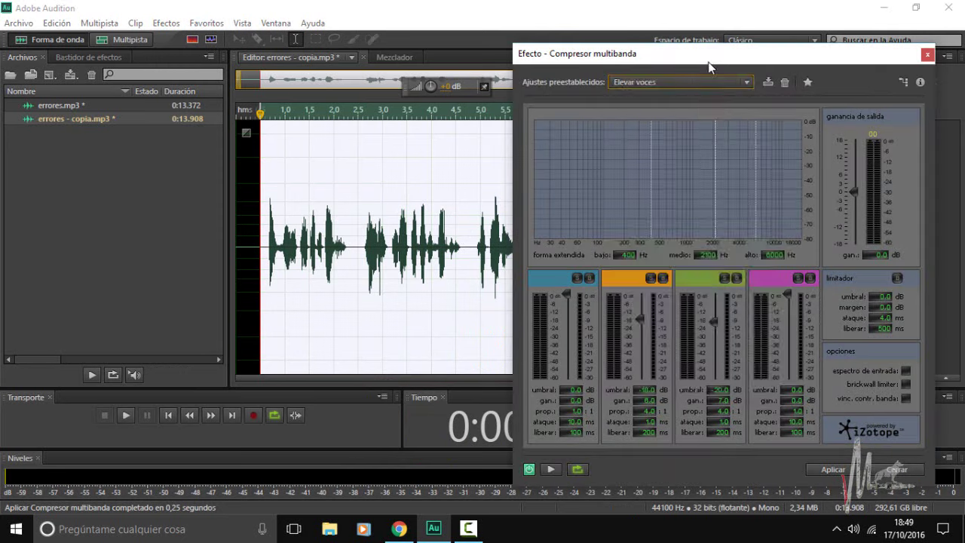
left_click(679, 81)
left_click(716, 332)
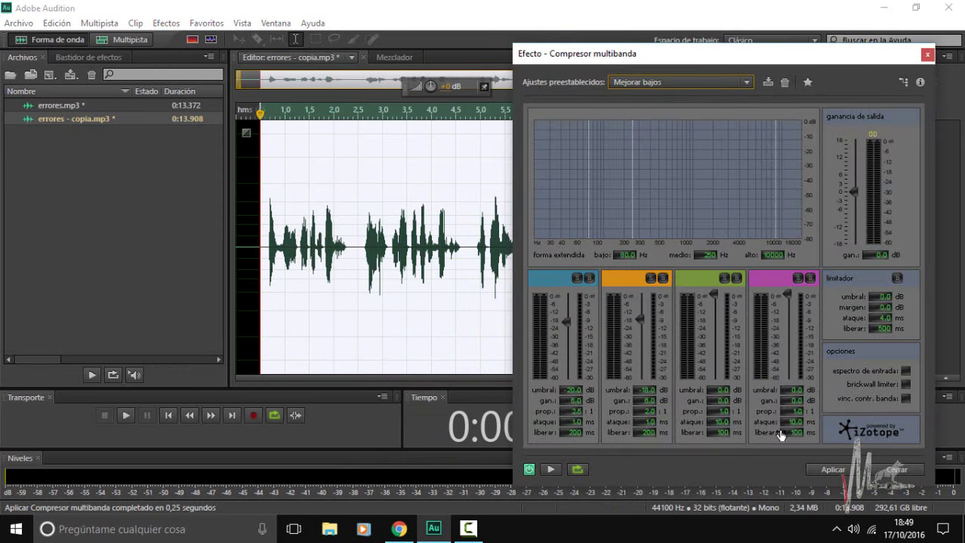
left_click(819, 462)
left_click(165, 24)
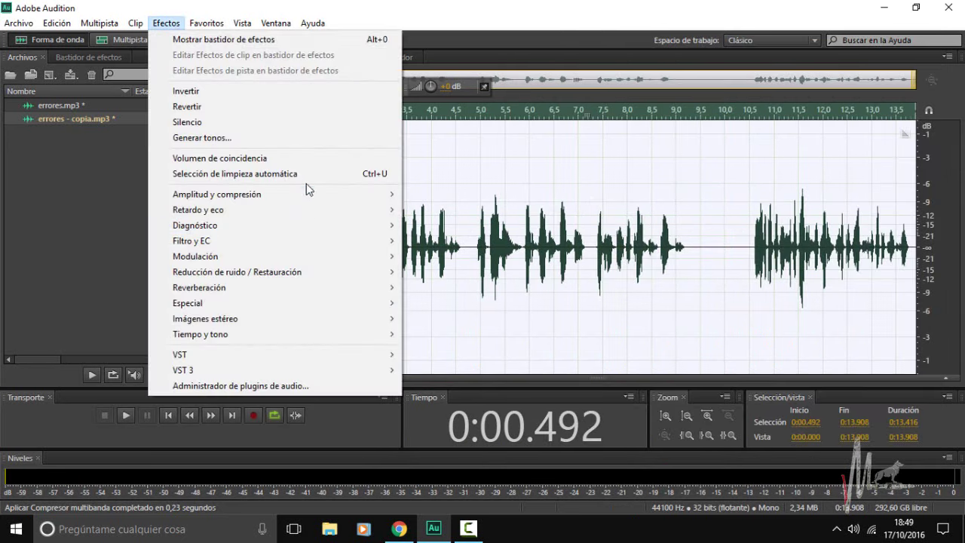
mouse_move(332, 249)
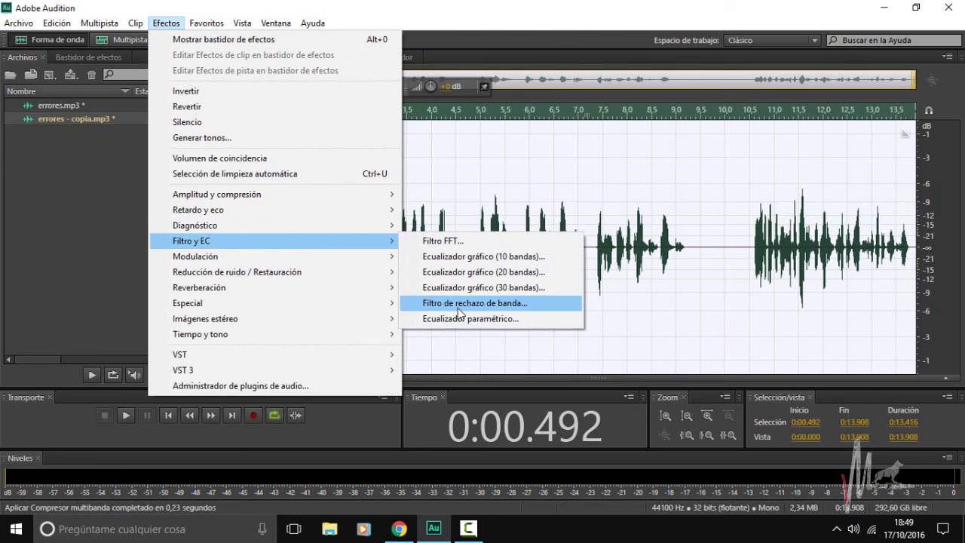
left_click(457, 308)
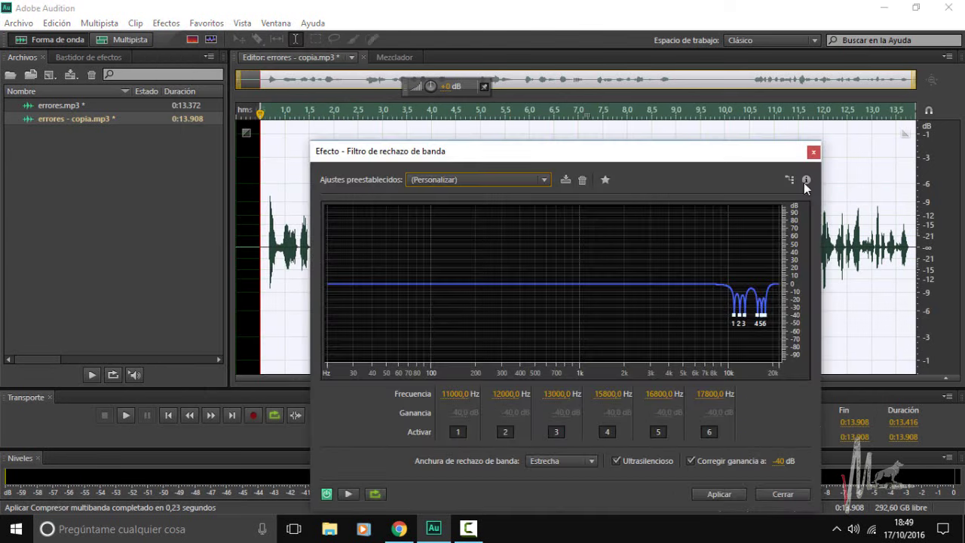
left_click(813, 151)
- Apply the parametric equalizer to the selection with the SONIDO LIMPIO settings, leaving band B off
left_click(166, 23)
mouse_move(273, 231)
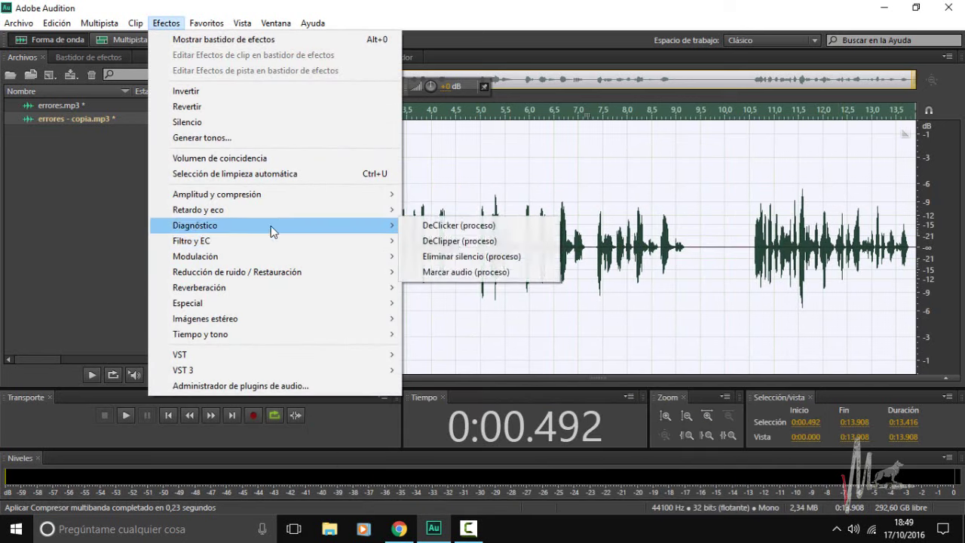
left_click(509, 323)
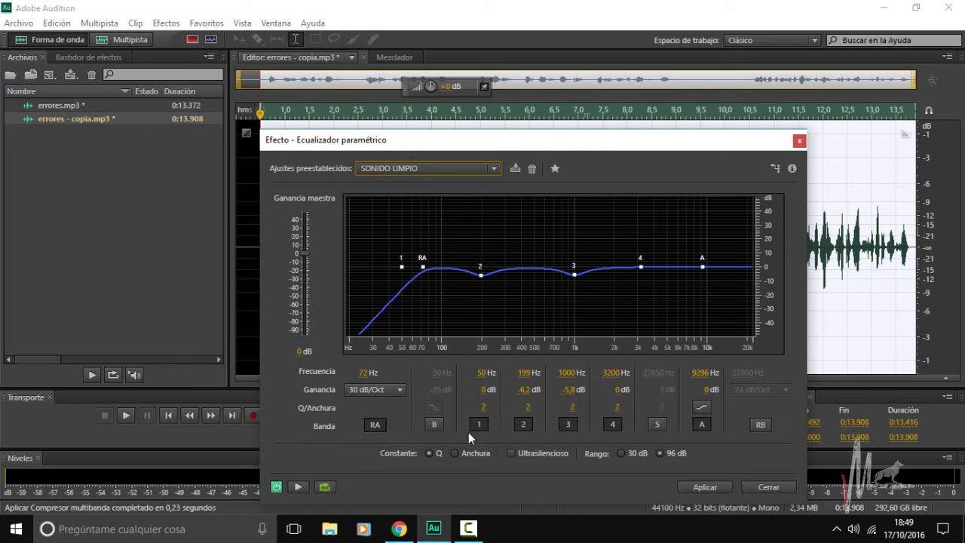
left_click(435, 426)
left_click(435, 426)
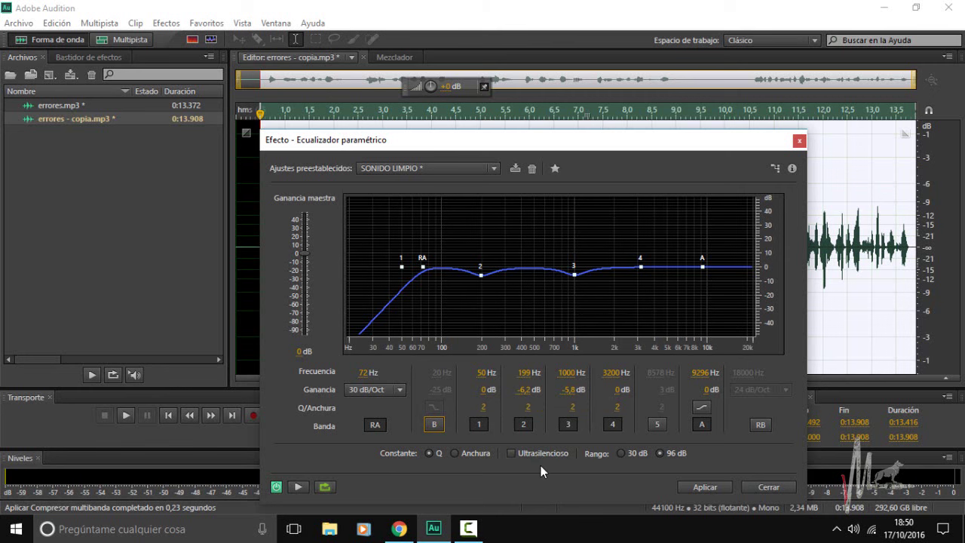
left_click(691, 486)
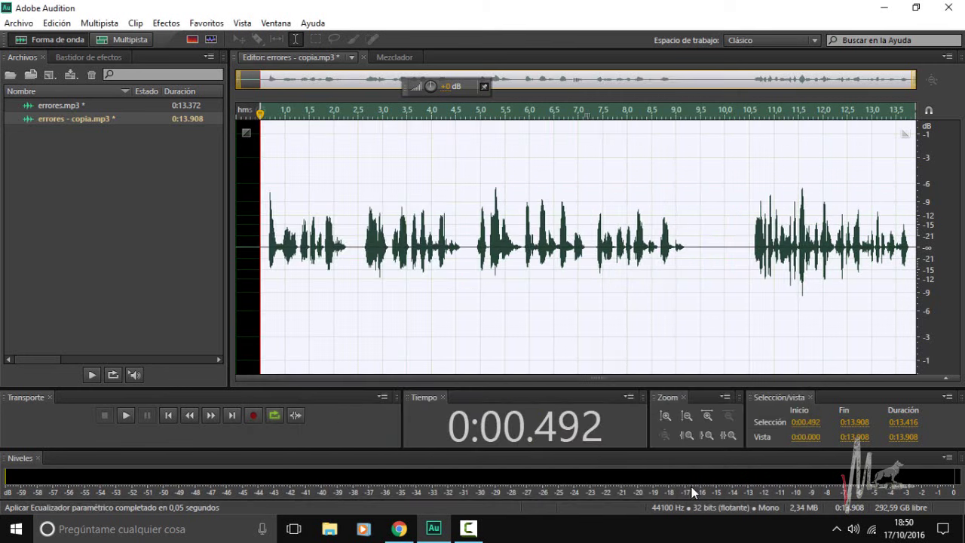
- Apply dynamics processing to the selection with the preset Limitador de voz
left_click(165, 27)
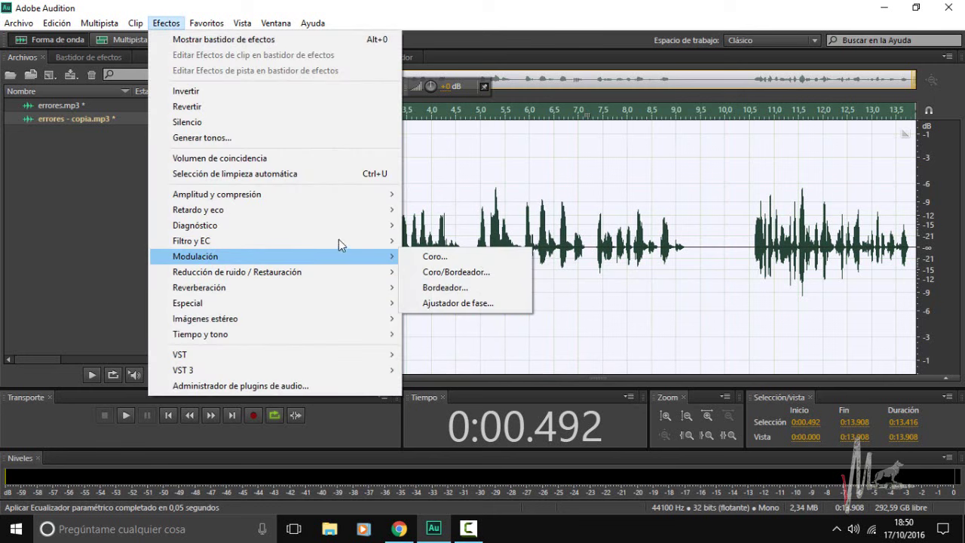
mouse_move(356, 244)
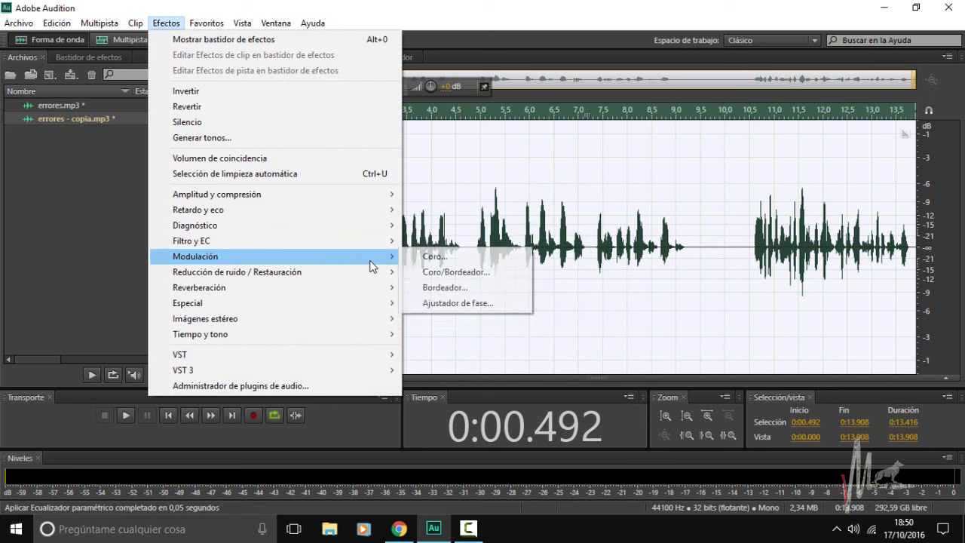
mouse_move(369, 264)
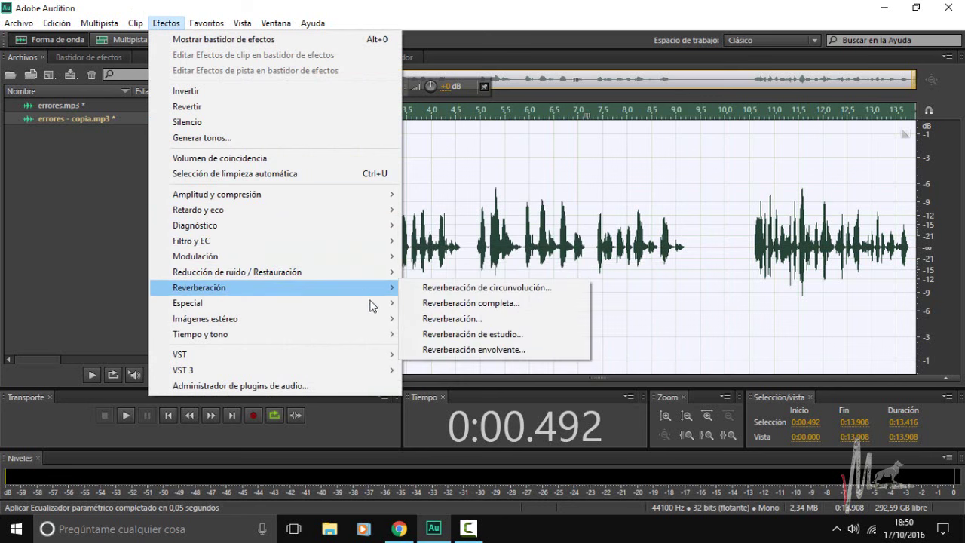
mouse_move(398, 323)
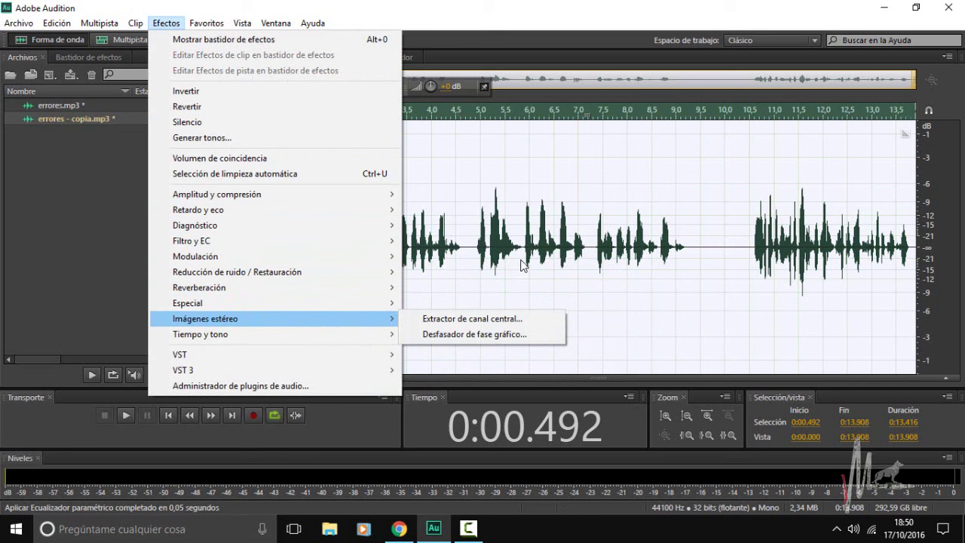
mouse_move(313, 199)
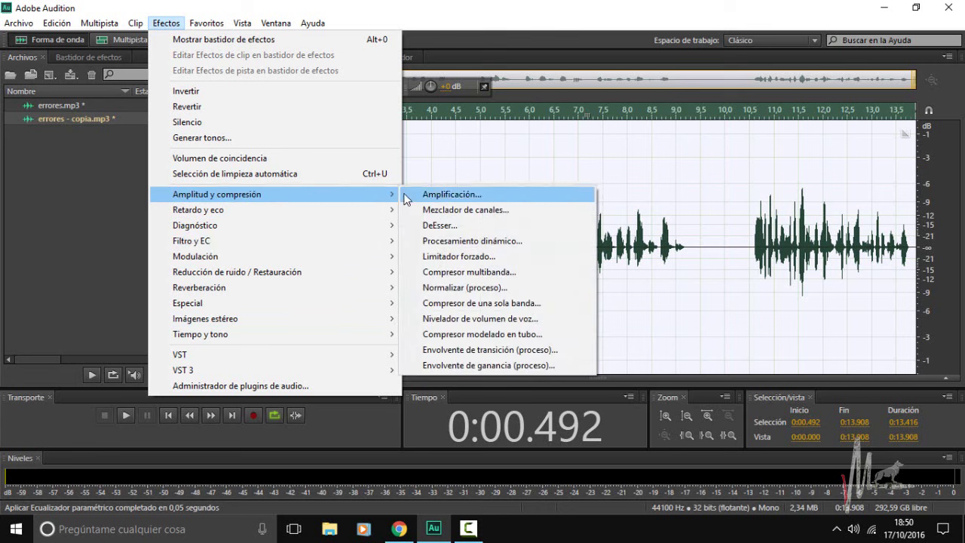
left_click(447, 244)
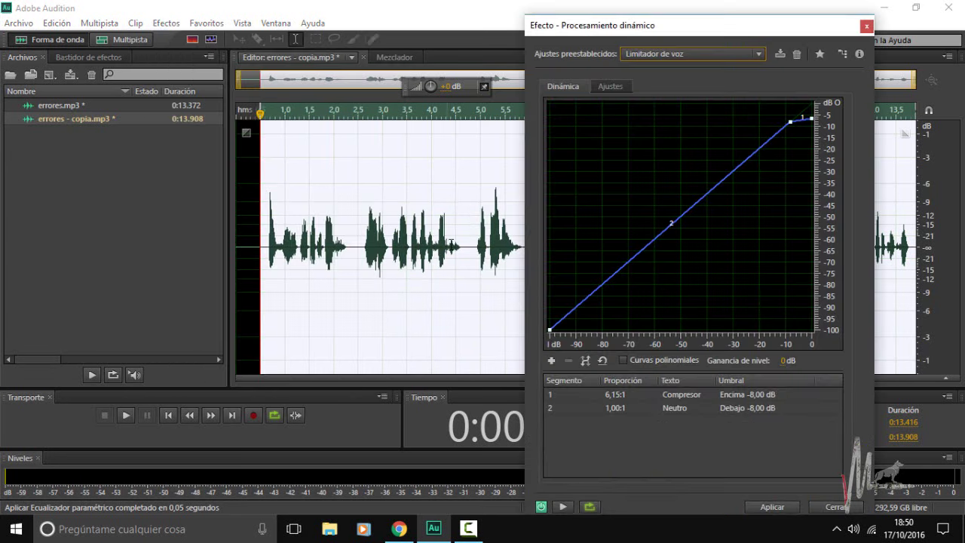
left_click(648, 51)
left_click(648, 49)
left_click(758, 509)
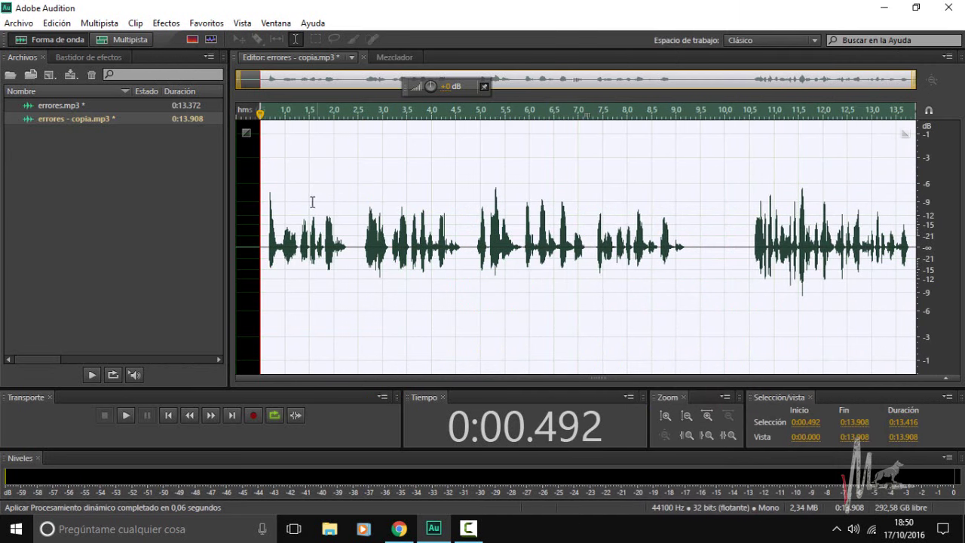
- Normalize the selected voice recording
left_click(179, 23)
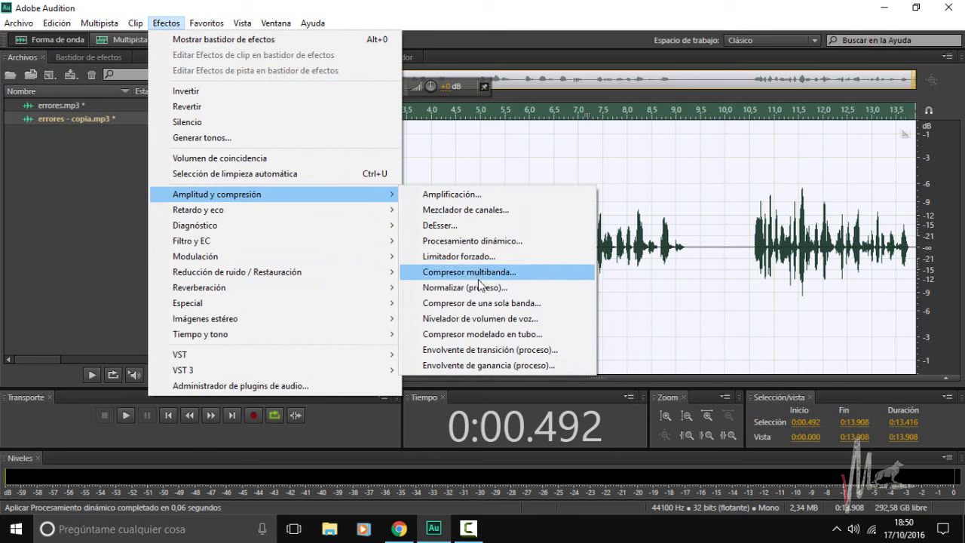
left_click(487, 289)
left_click(487, 293)
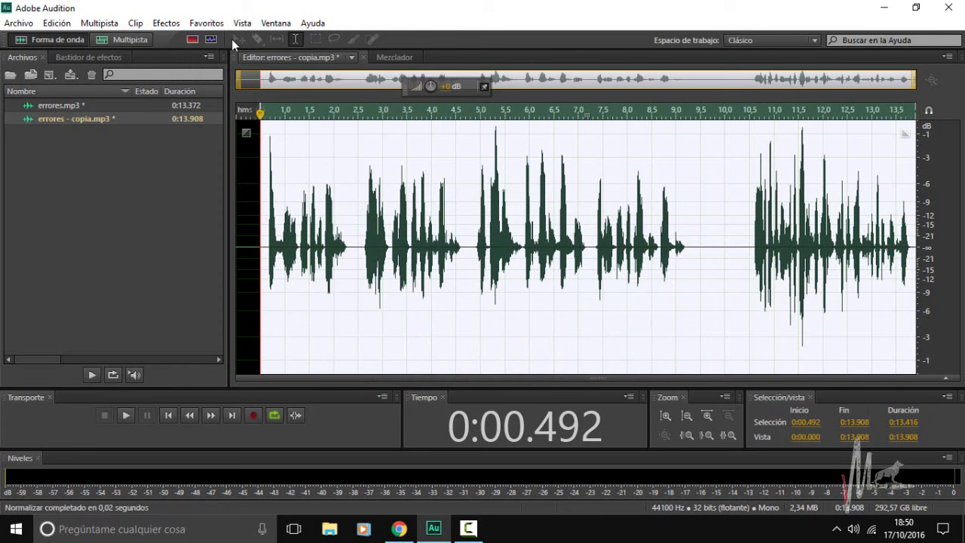
- Apply the hard limiter (Limitador forzado) to the selected voice recording
left_click(166, 23)
mouse_move(293, 196)
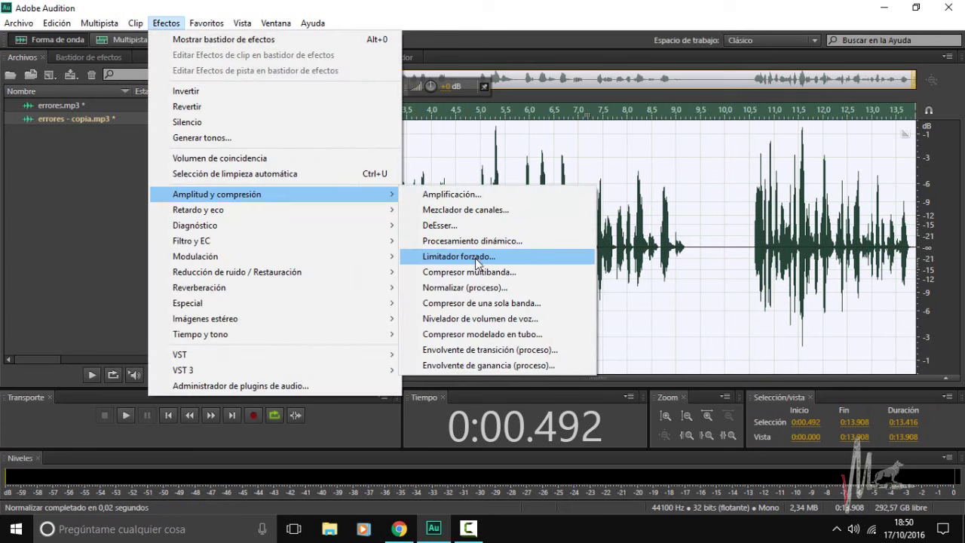
left_click(461, 257)
left_click(505, 433)
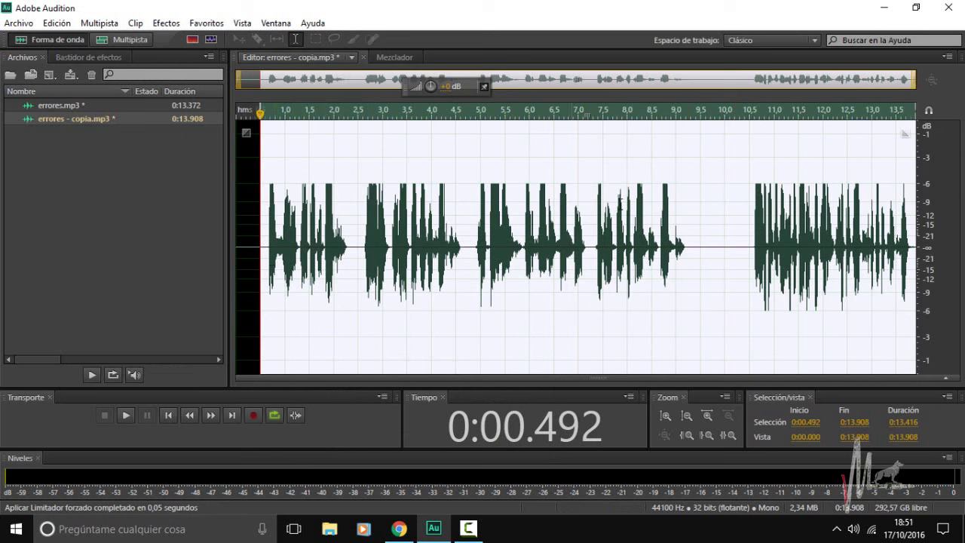
- Play back part of the limited recording and undo both the hard limiter and the normalization
left_click(124, 415)
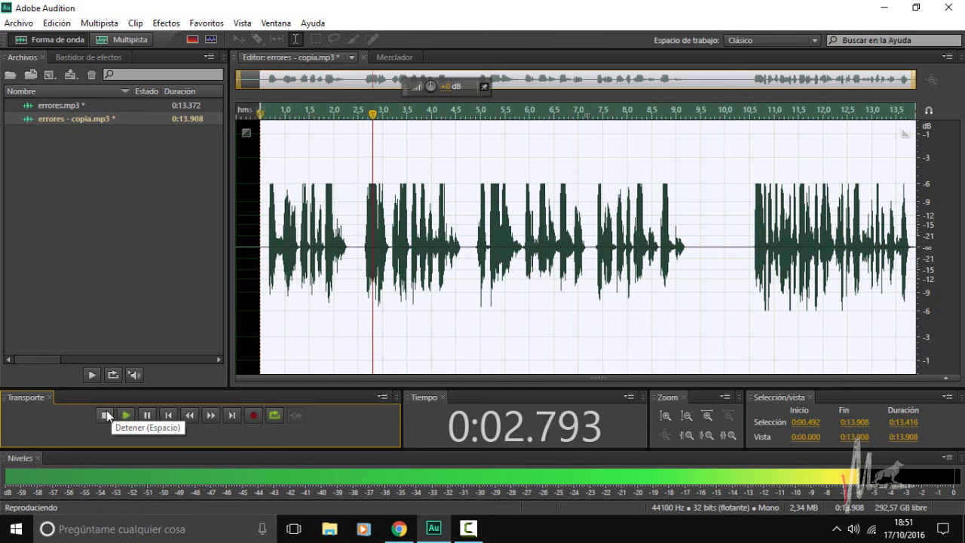
left_click(106, 414)
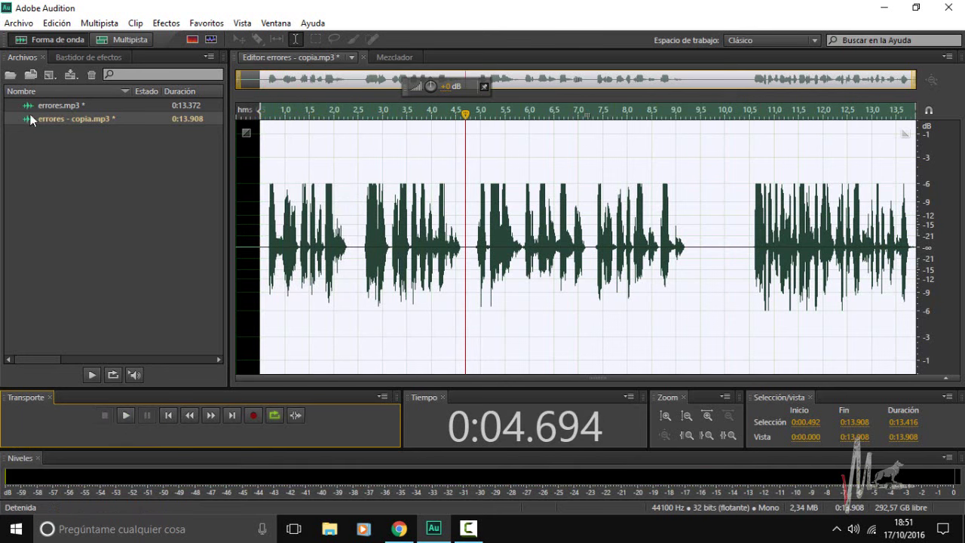
left_click(57, 22)
mouse_move(98, 23)
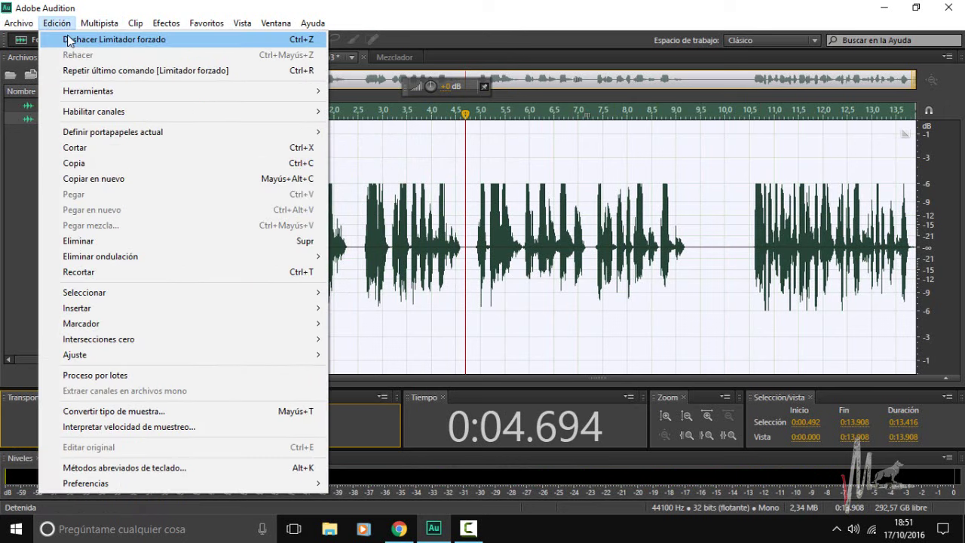
left_click(70, 34)
left_click(57, 22)
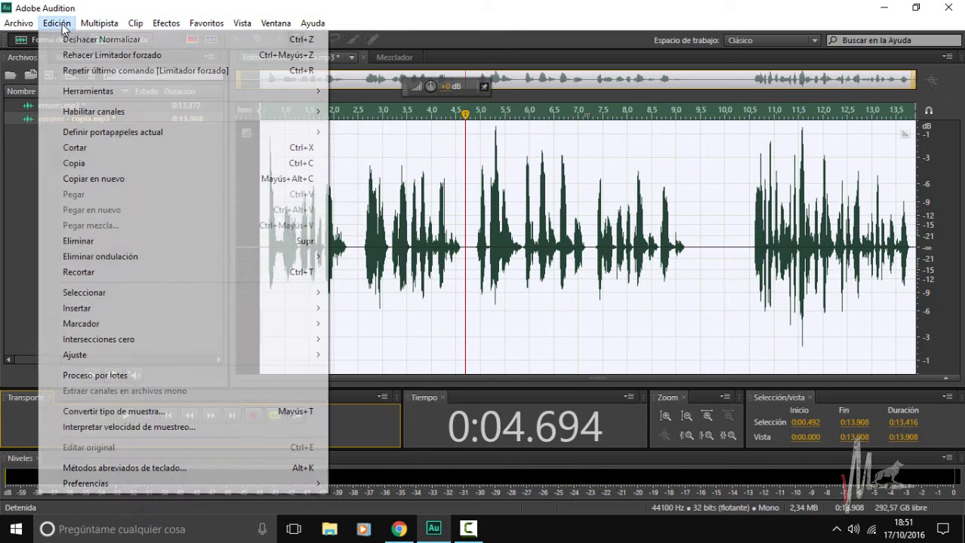
left_click(69, 35)
- Apply the 10-band graphic equalizer with the preset Elevación de bajo simple to the selected recording and listen to it
left_click(166, 23)
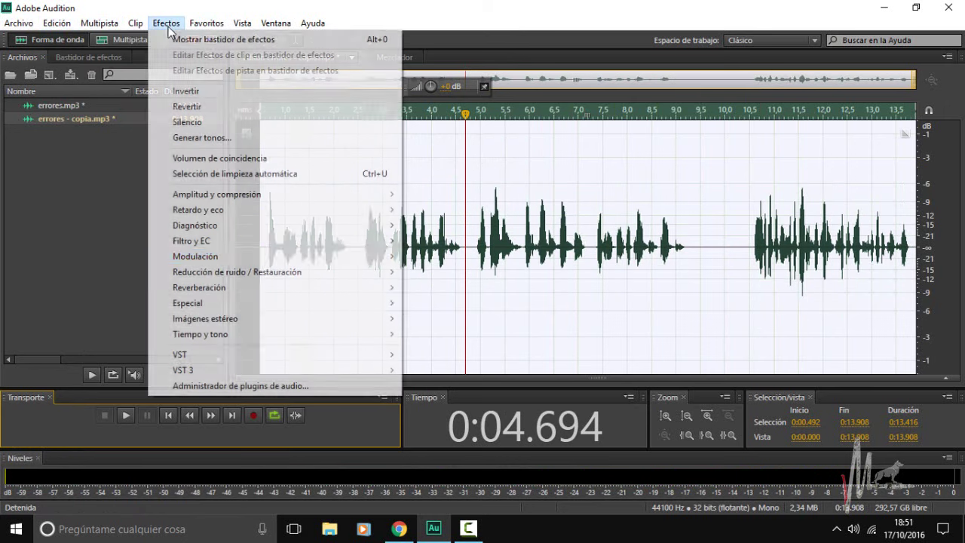
mouse_move(302, 194)
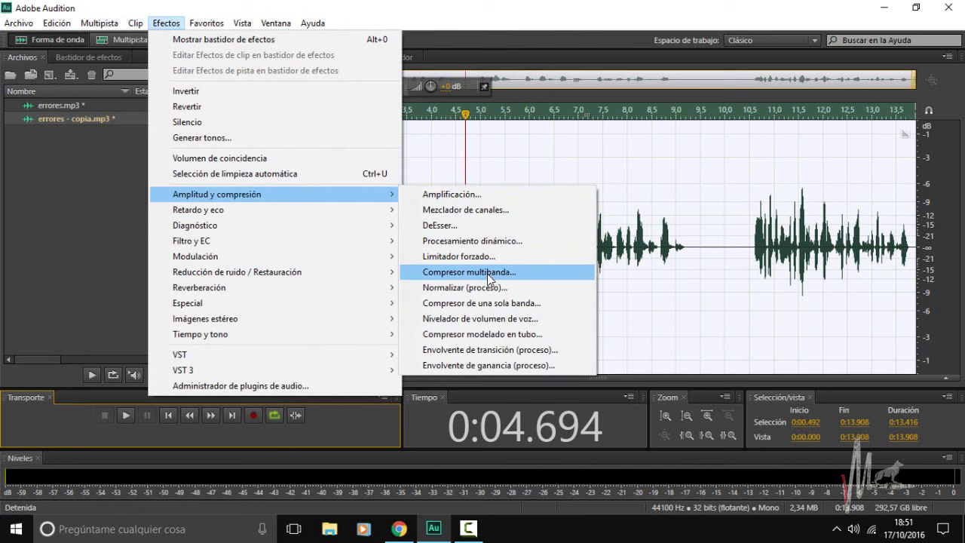
mouse_move(226, 241)
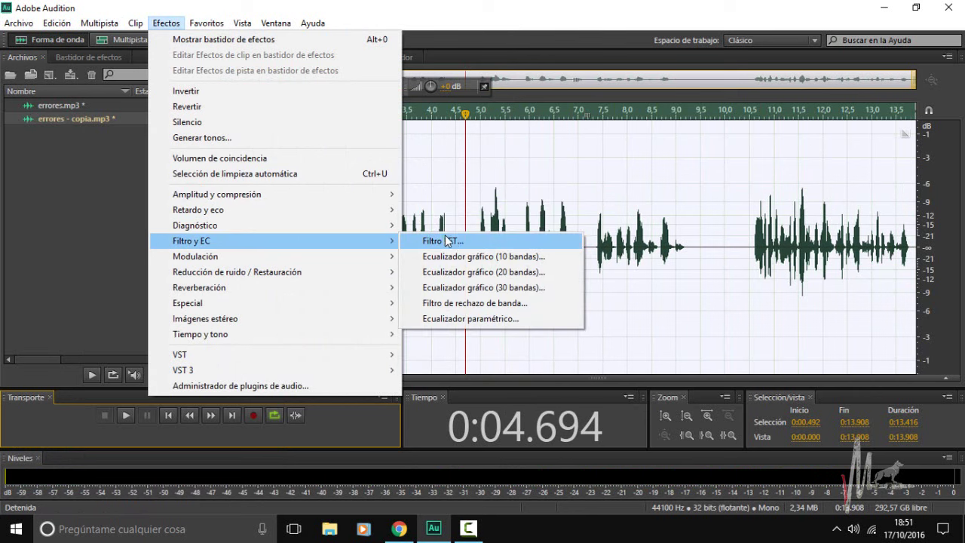
left_click(483, 256)
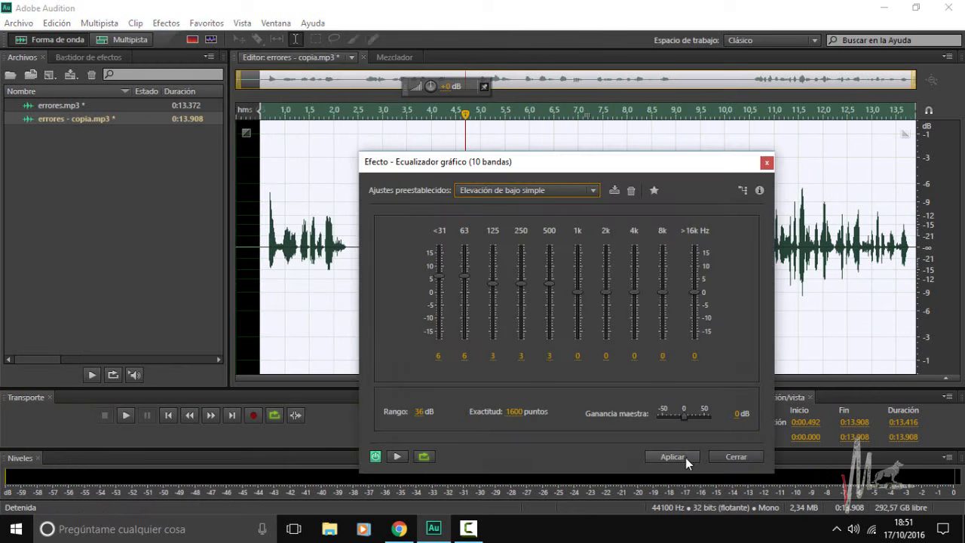
left_click(672, 457)
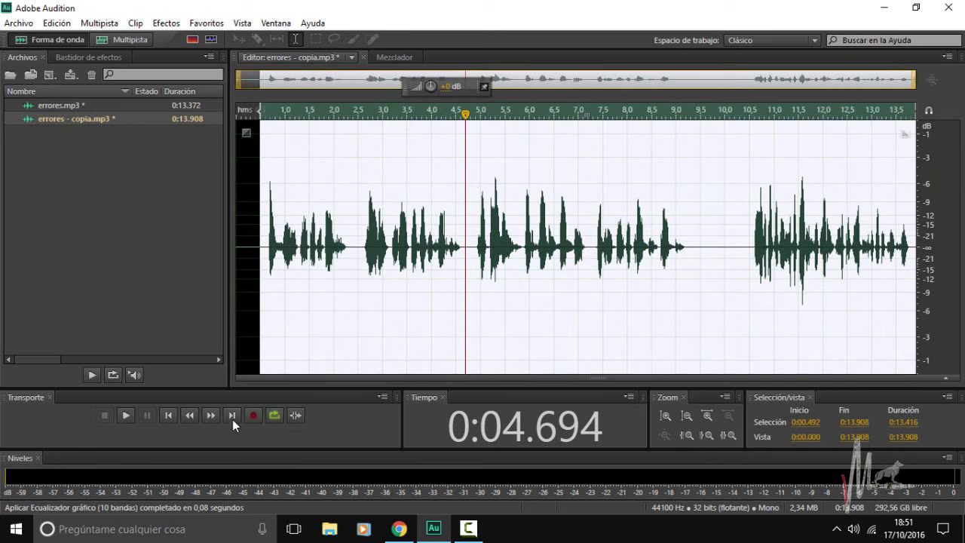
left_click(119, 414)
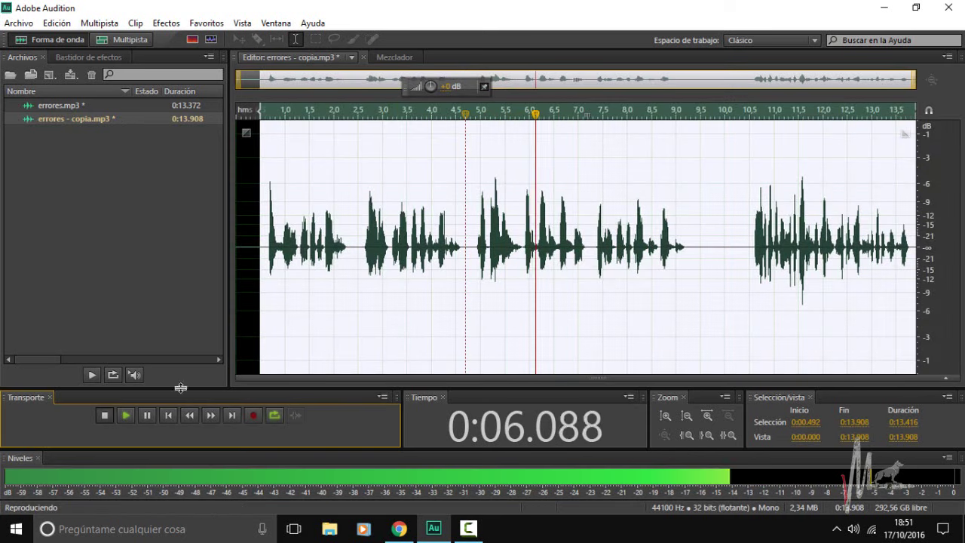
key("space")
- Select the short syllable between about 4.935 and 5.124 s in the waveform for a close look
scroll(356, 269, "up", 3)
scroll(355, 269, "up", 1)
left_click_drag(285, 240, 344, 256)
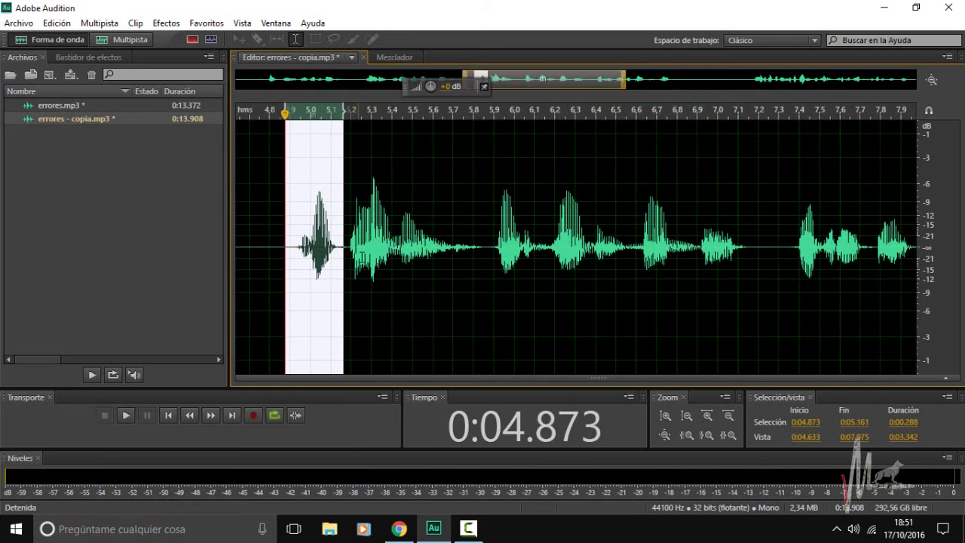
scroll(361, 258, "up", 1)
scroll(274, 282, "down", 2)
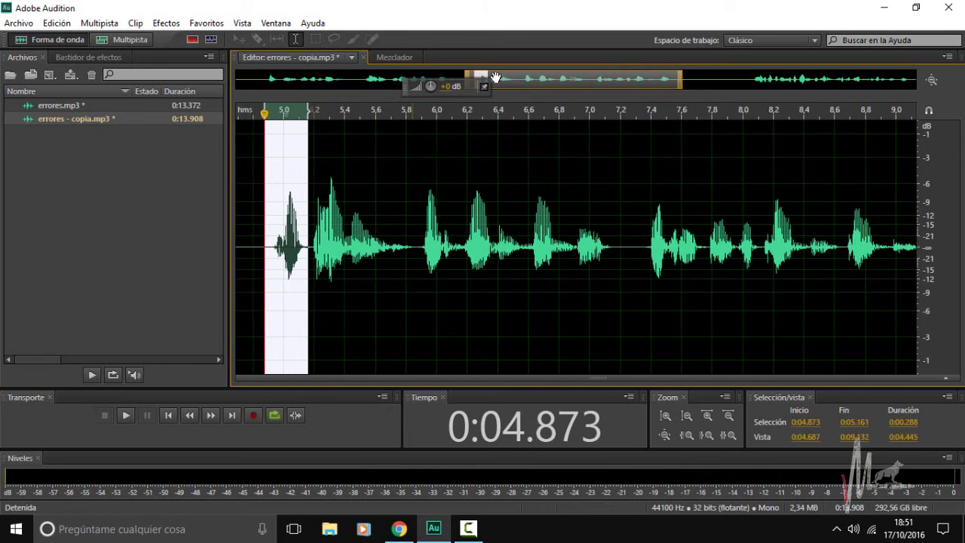
left_click_drag(566, 79, 528, 79)
scroll(437, 312, "up", 3)
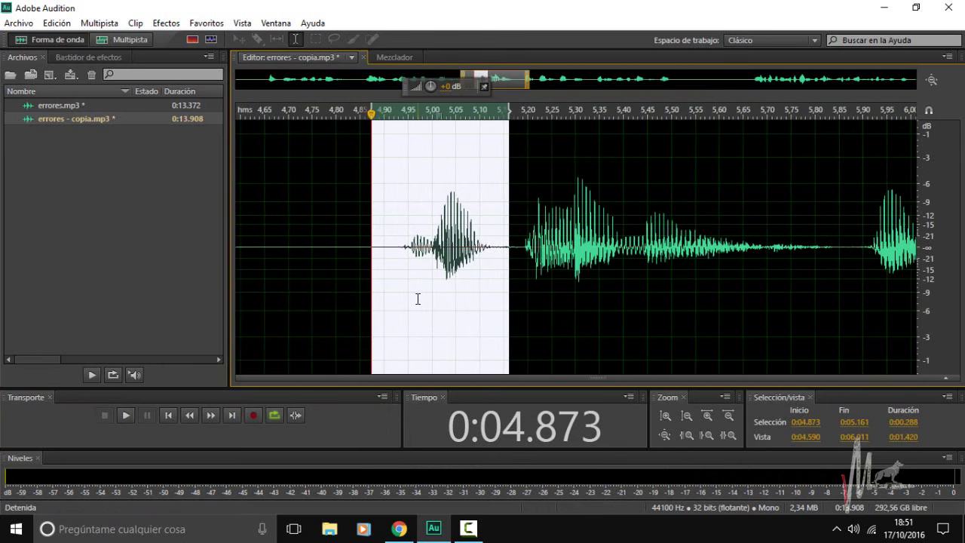
scroll(418, 299, "up", 1)
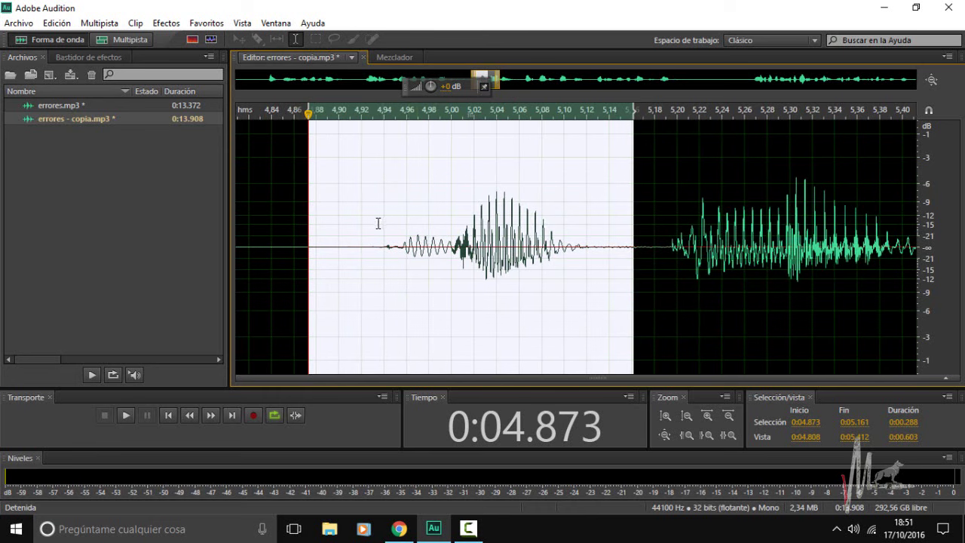
left_click_drag(377, 223, 592, 226)
scroll(457, 241, "down", 2)
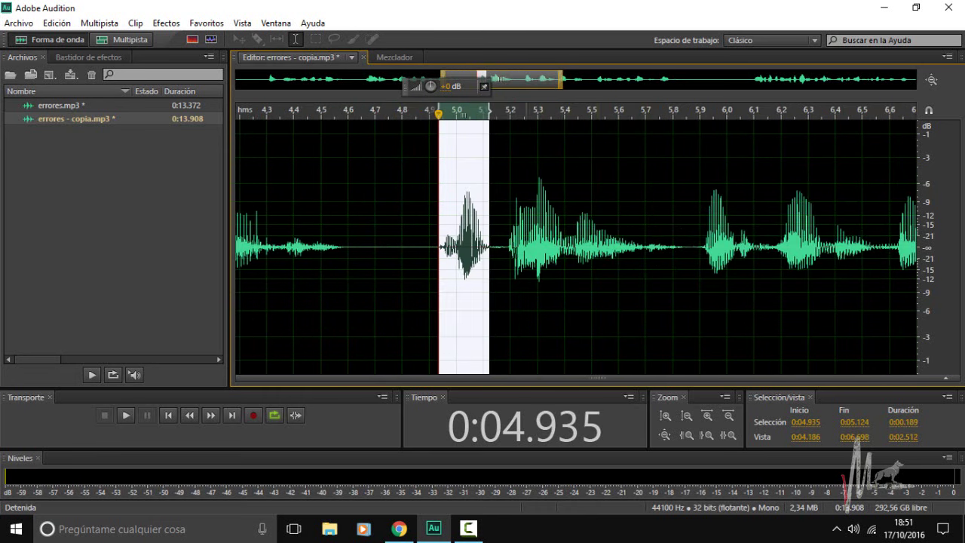
- Lower the volume of the waveform section between about 5.194 and 5.241 s
left_click_drag(499, 249, 576, 257)
scroll(445, 255, "up", 4)
left_click_drag(439, 249, 508, 249)
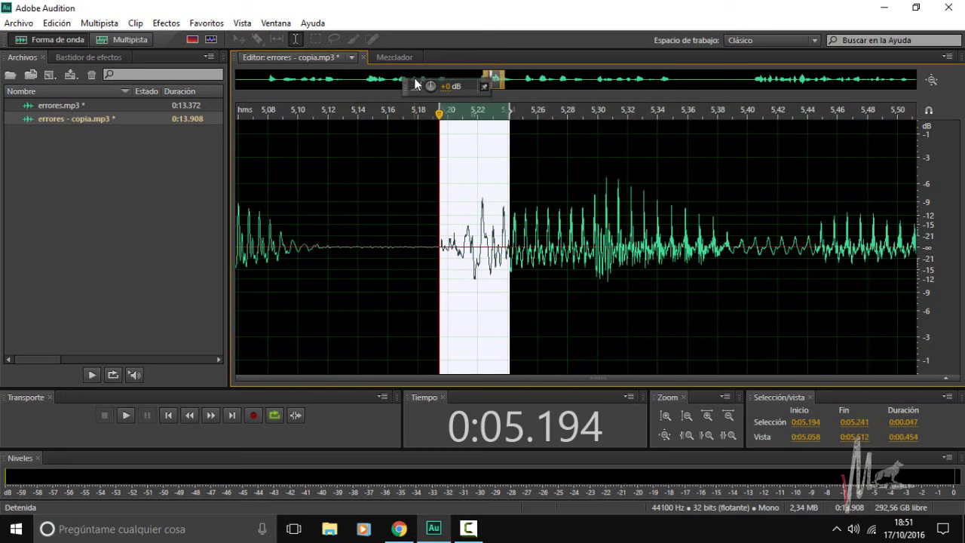
scroll(414, 83, "up", 2)
left_click_drag(431, 86, 401, 87)
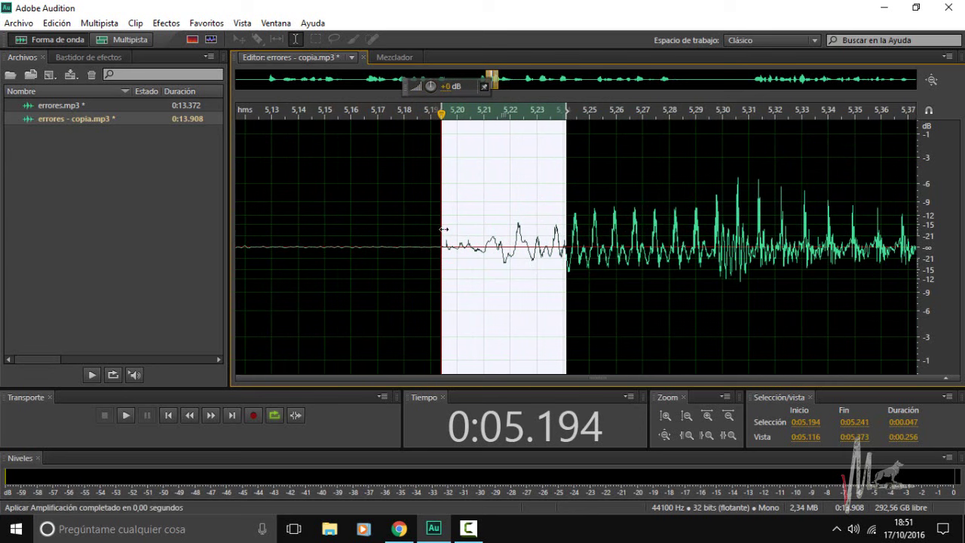
- Lower the volume of the section between about 5.241 and 5.291 s and play the passage from about 4.9 s
left_click_drag(444, 229, 700, 229)
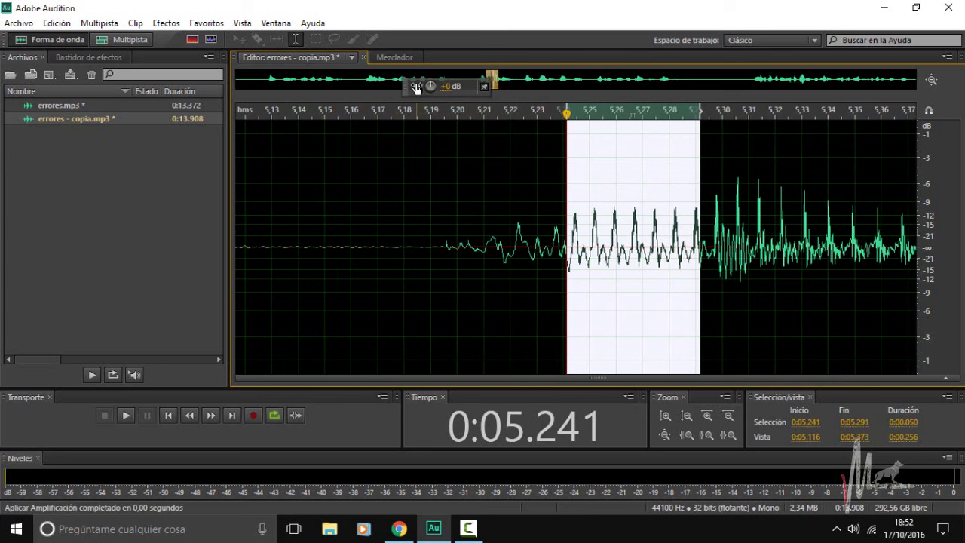
left_click(416, 87)
scroll(416, 88, "down", 6)
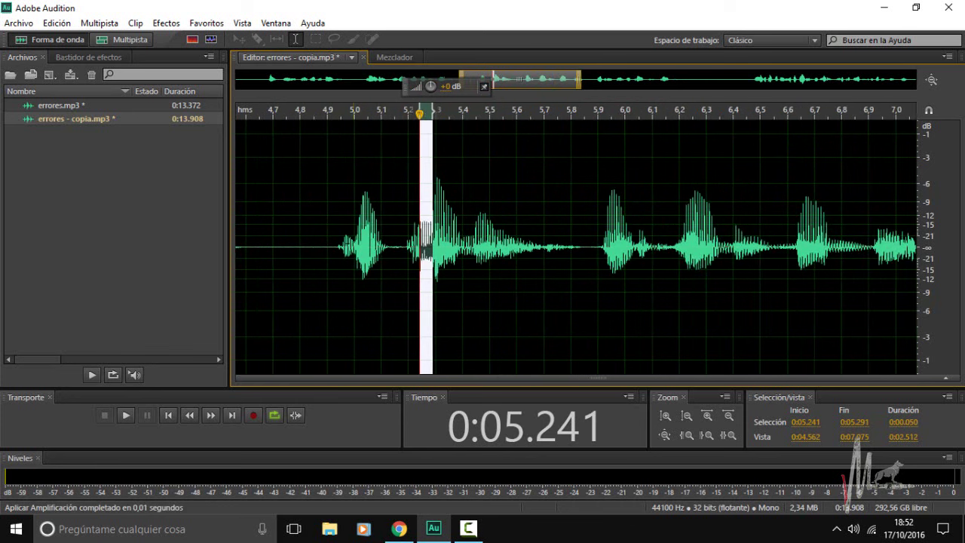
left_click(328, 226)
key("space")
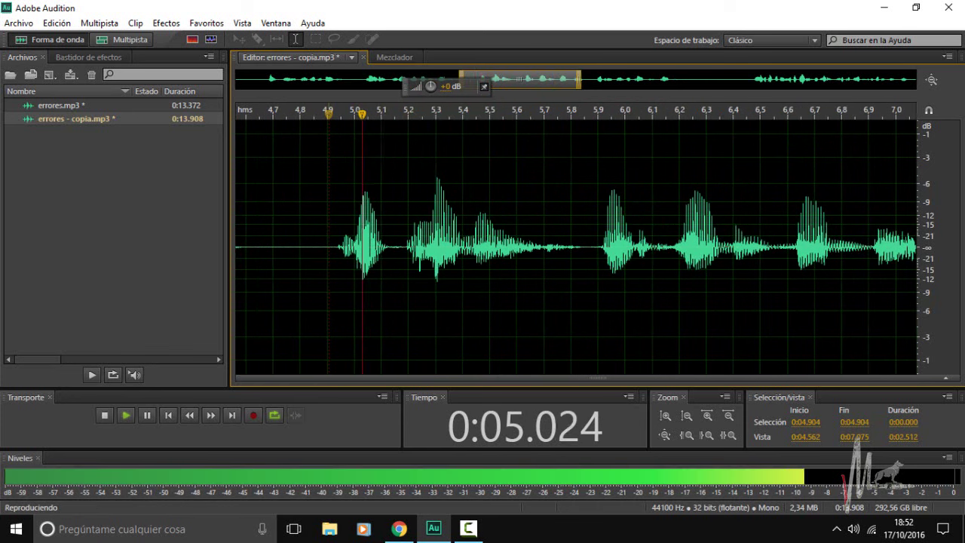
key("space")
- Select the start of the sound from about 5.174 to 5.244 s and play it back
left_click_drag(401, 245, 420, 245)
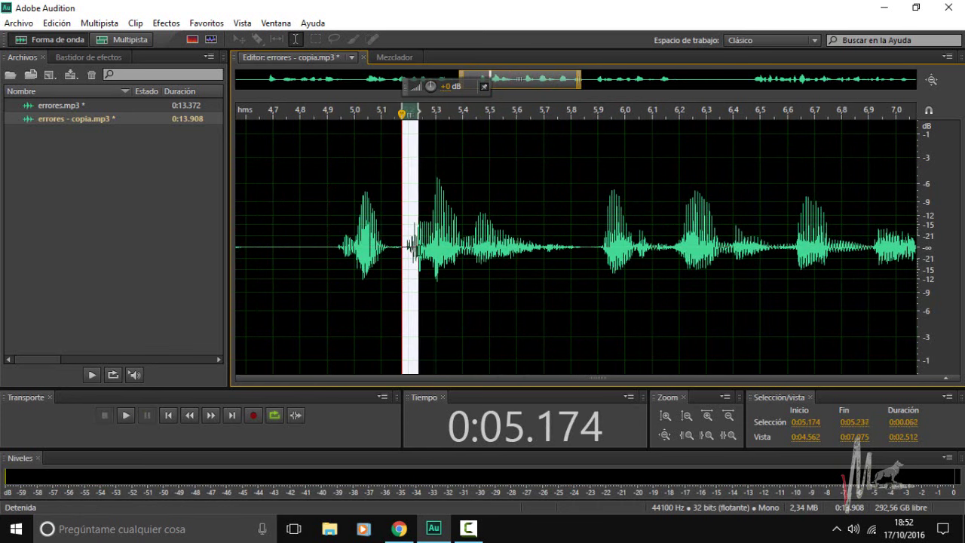
scroll(415, 249, "up", 3)
key("space")
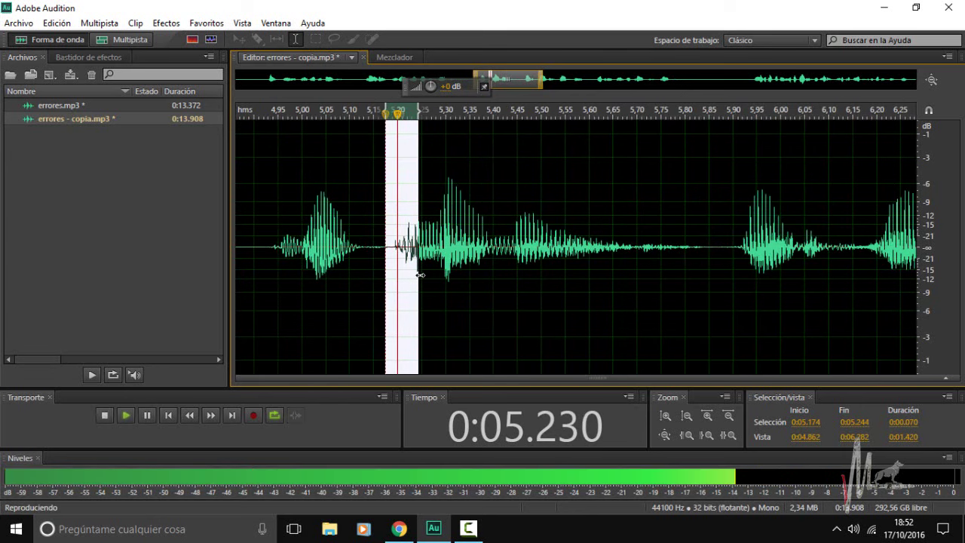
scroll(415, 249, "up", 2)
key("space")
- Reduce the waveform peak between about 5.235 and 5.240 s by about 6.3 dB
scroll(416, 237, "up", 1)
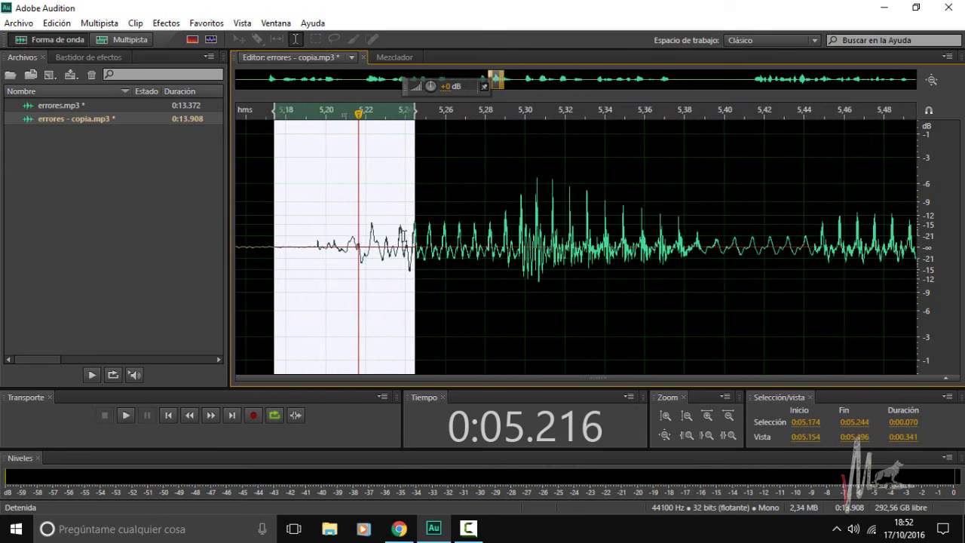
left_click_drag(430, 86, 404, 155)
scroll(402, 154, "up", 1)
left_click_drag(409, 239, 377, 238)
scroll(414, 238, "up", 1)
left_click_drag(425, 92, 408, 89)
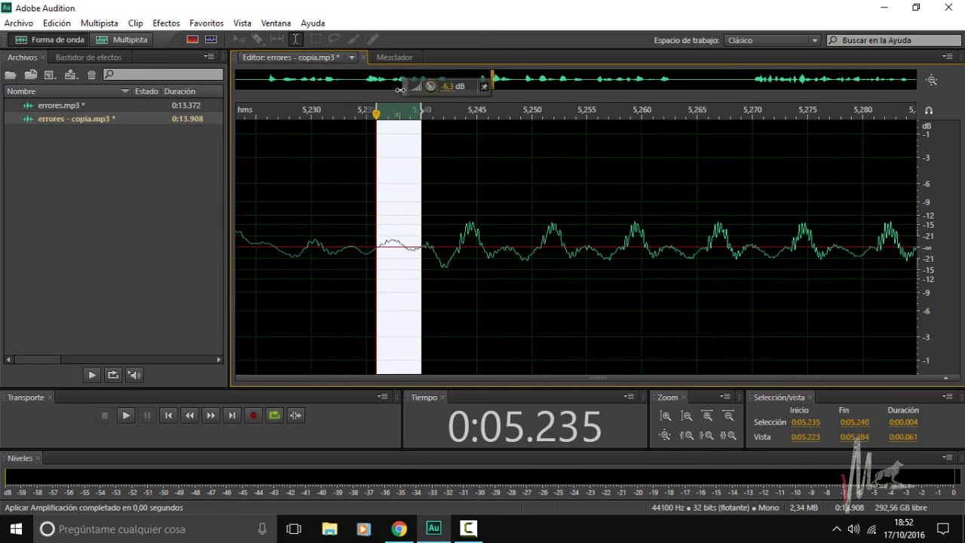
- Lower the peak from about 5.242 to 5.245 s and reduce the one from about 5.250 to 5.253 s by 9 dB
left_click_drag(450, 249, 485, 258)
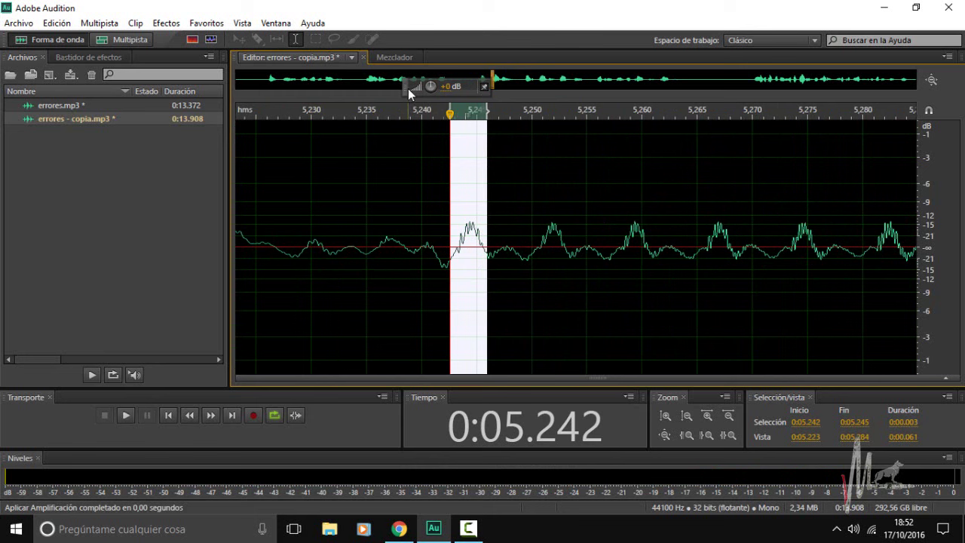
left_click_drag(408, 88, 377, 88)
left_click_drag(533, 249, 572, 249)
left_click_drag(429, 86, 399, 84)
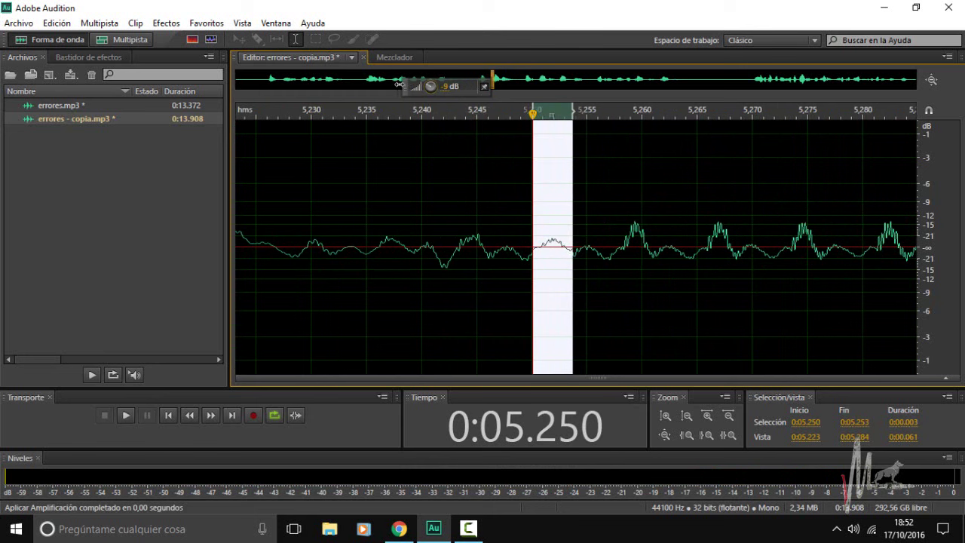
- Play back the retouched passage from about 5.18 s and check it against the full waveform
scroll(399, 83, "down", 5)
key("space")
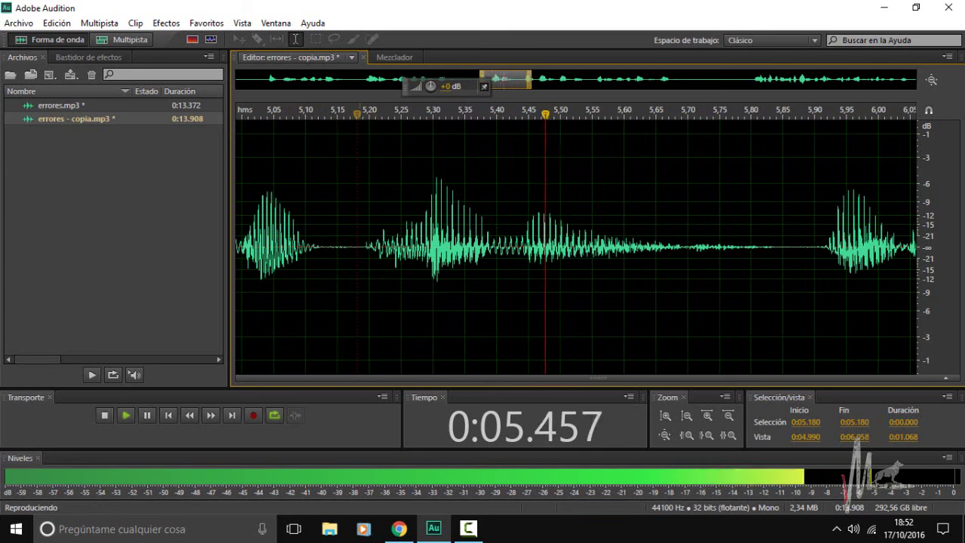
key("space")
scroll(392, 84, "down", 3)
key("space")
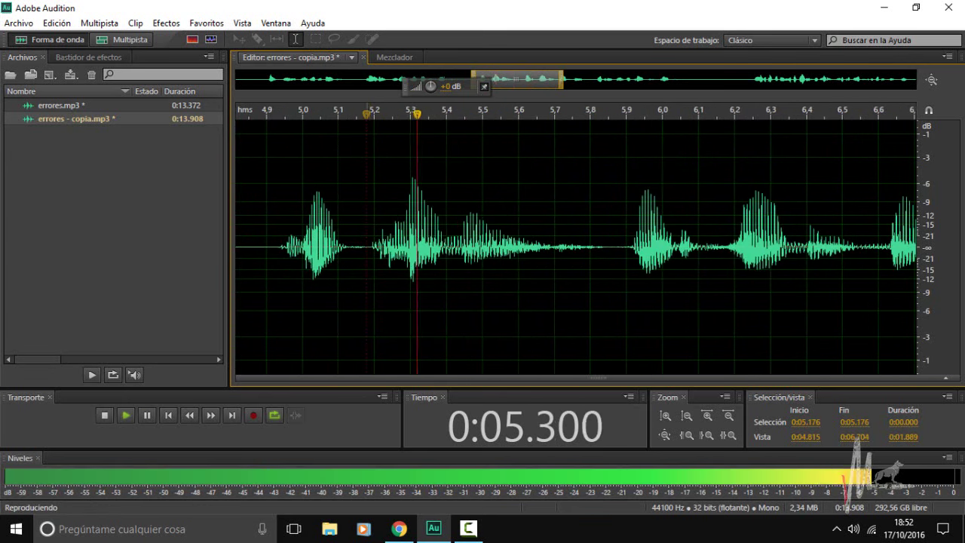
key("space")
scroll(381, 83, "down", 3)
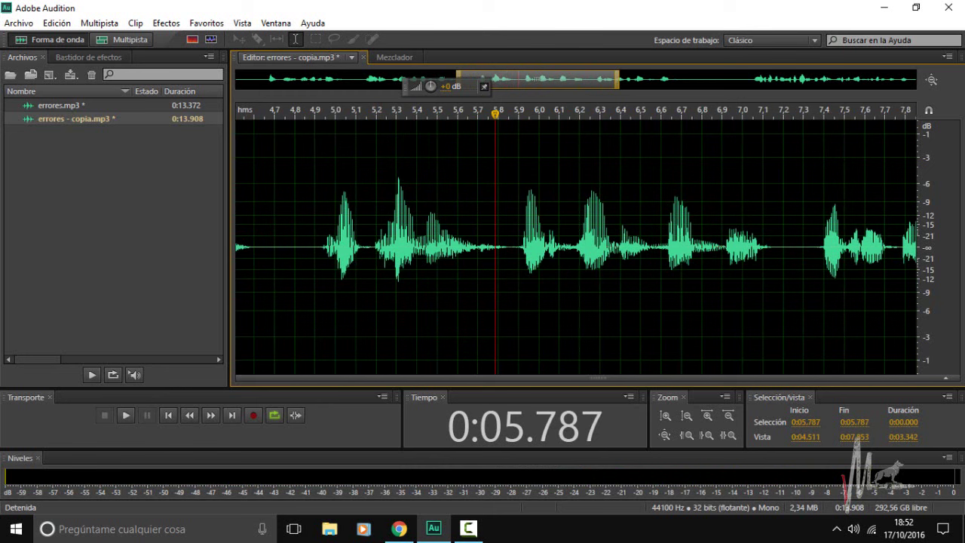
scroll(381, 83, "down", 6)
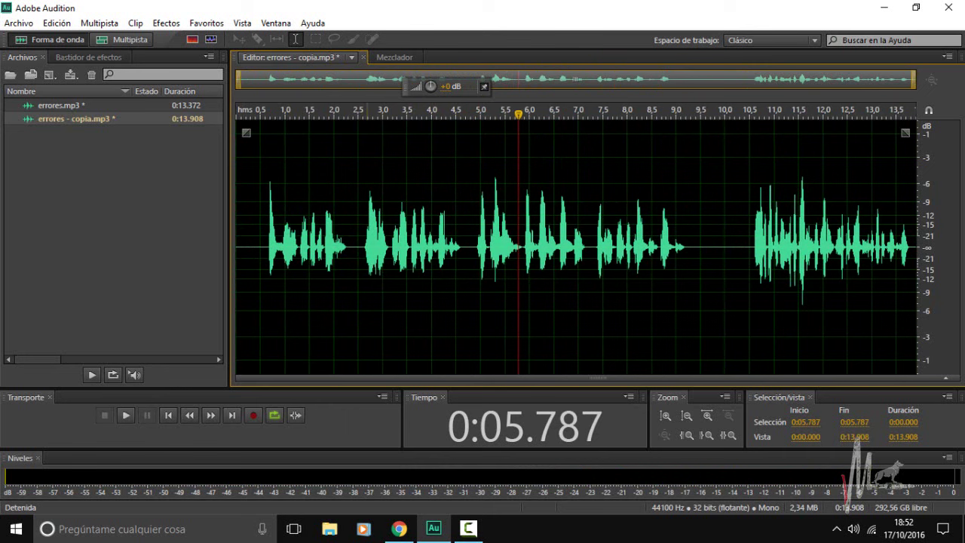
left_click(165, 22)
mouse_move(224, 216)
mouse_move(334, 198)
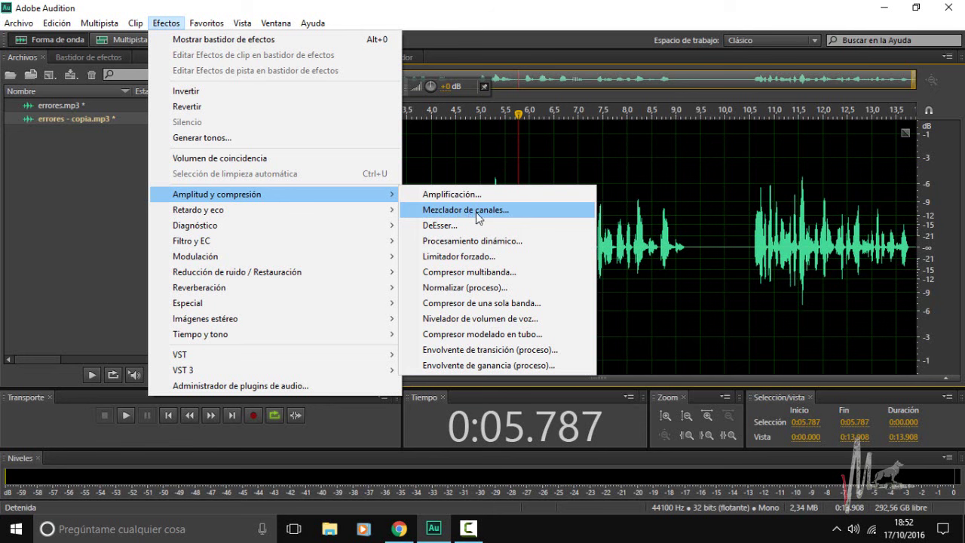
left_click(663, 245)
left_click(503, 260)
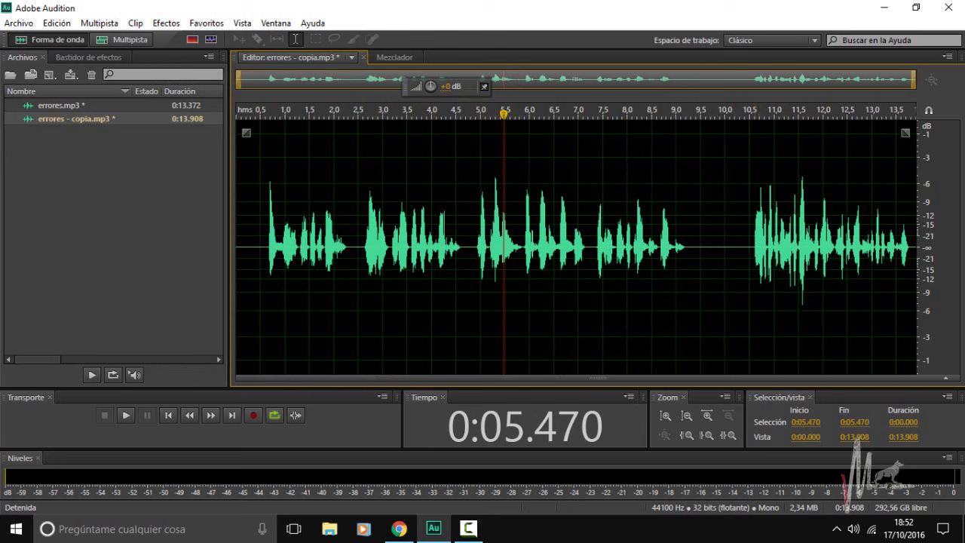
left_click(166, 23)
mouse_move(380, 210)
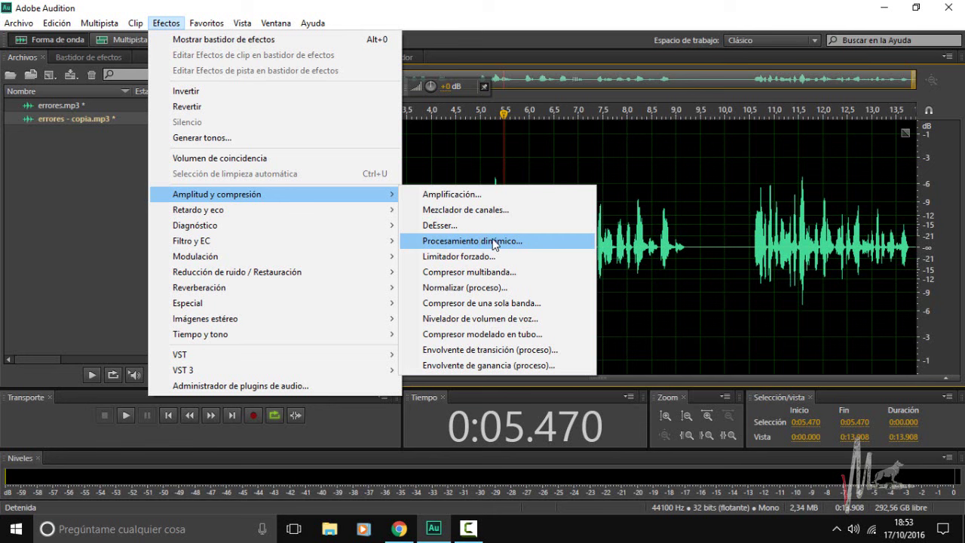
mouse_move(347, 275)
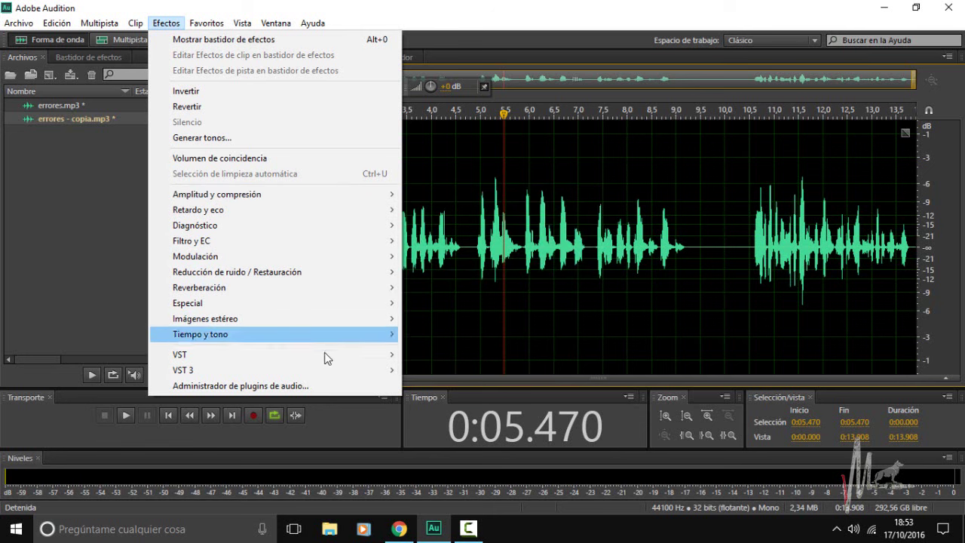
mouse_move(327, 357)
mouse_move(426, 356)
left_click(639, 275)
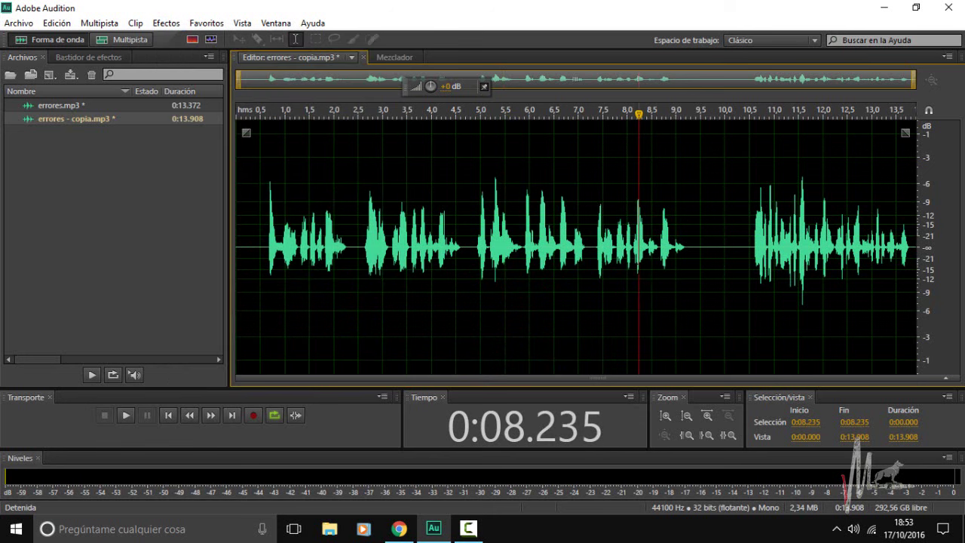